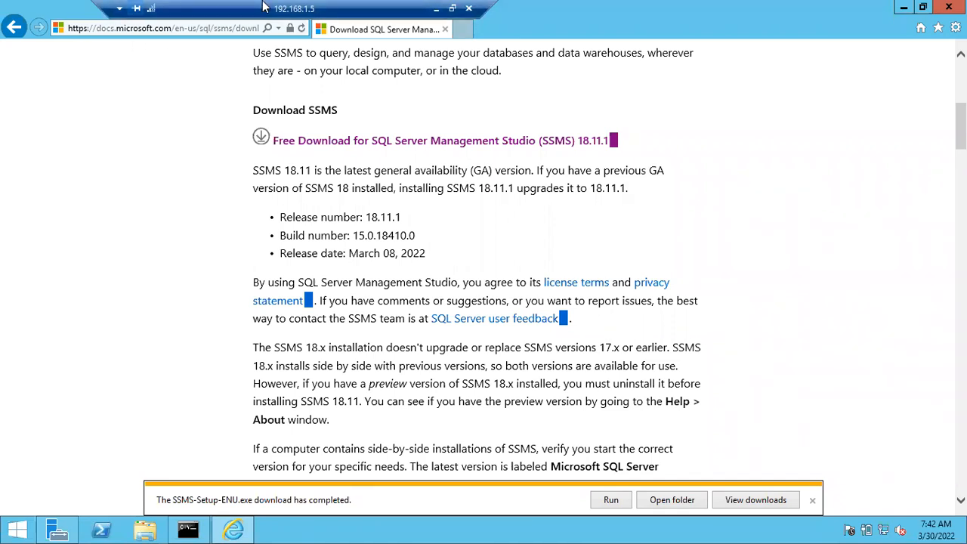
Once SSMS-Setup-ENU.exe finishes downloading, minimize the remote server session to reach the host desktop.
{"action": "left_click", "coordinate": [436, 9]}
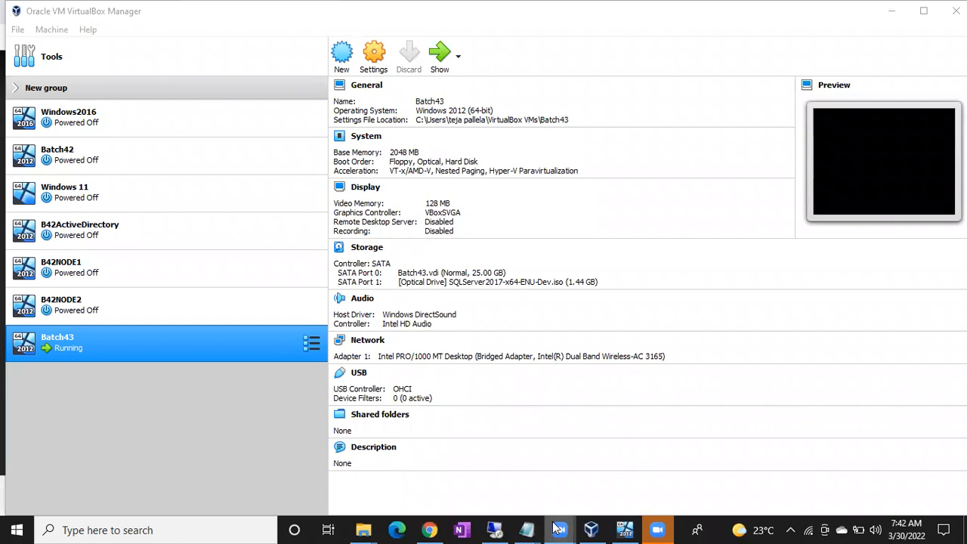
From the Sql Softwares Links notes, bring up the SSMS.ISO Google Drive page in Chrome.
{"action": "mouse_move", "coordinate": [559, 529]}
{"action": "left_click", "coordinate": [561, 511]}
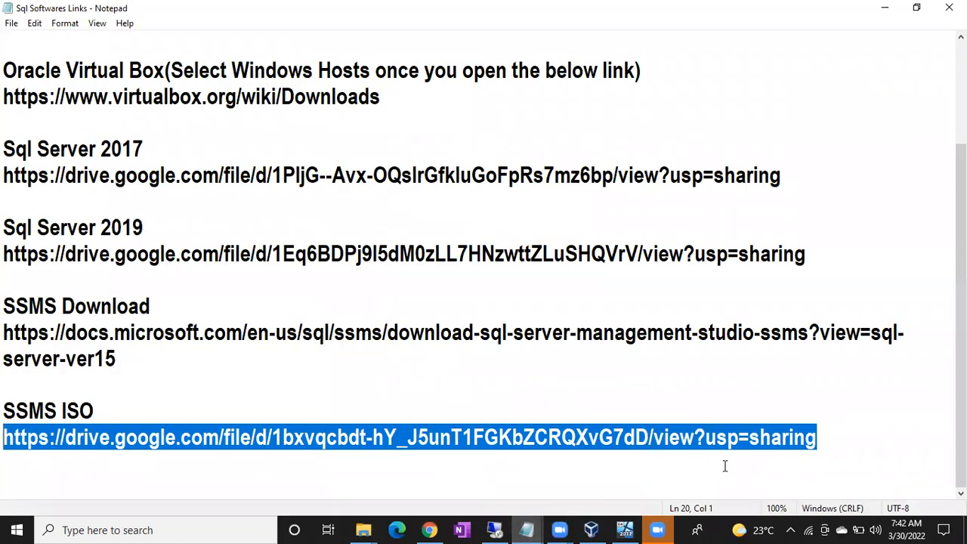
{"action": "left_click", "coordinate": [429, 529]}
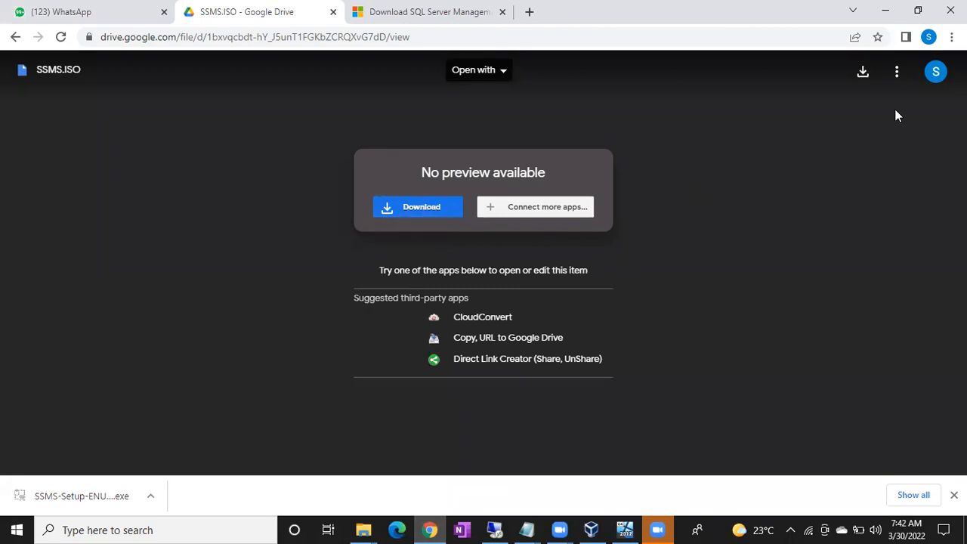
Start the SSMS.ISO download from Google Drive and switch to VirtualBox Manager.
{"action": "left_click", "coordinate": [863, 72]}
{"action": "left_click", "coordinate": [591, 528]}
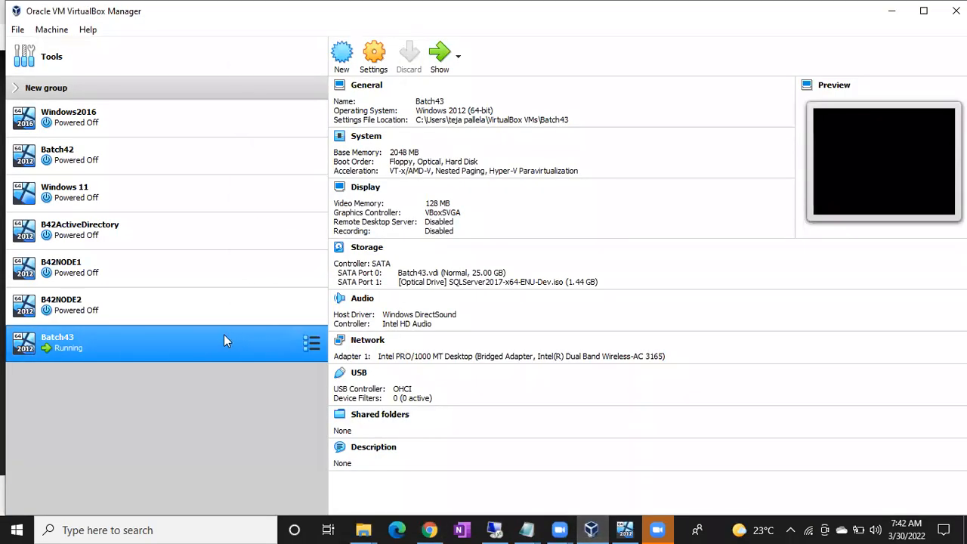
Review Batch43's optical disc images in Storage settings, cancel without changes, and return to the server.
{"action": "right_click", "coordinate": [223, 334]}
{"action": "left_click", "coordinate": [255, 67]}
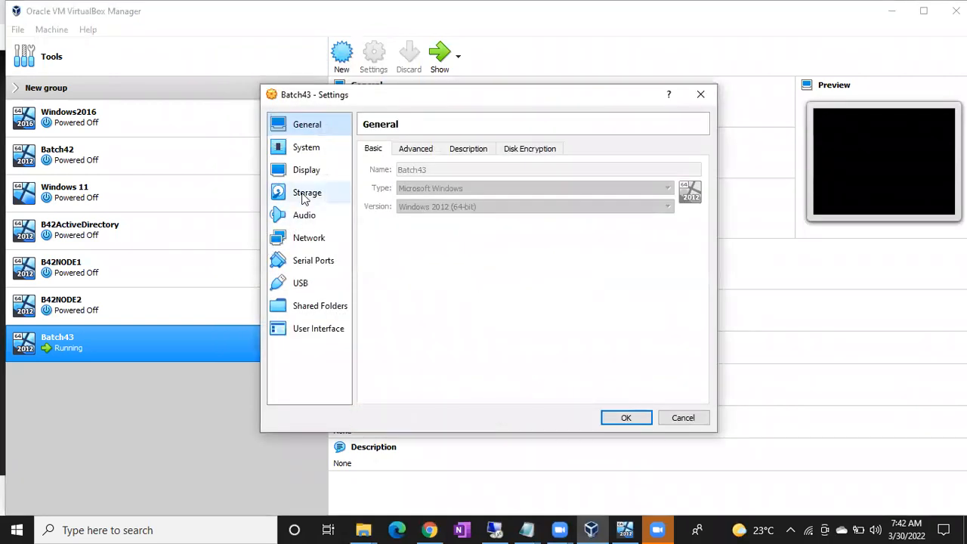
{"action": "left_click", "coordinate": [305, 195]}
{"action": "left_click", "coordinate": [423, 198]}
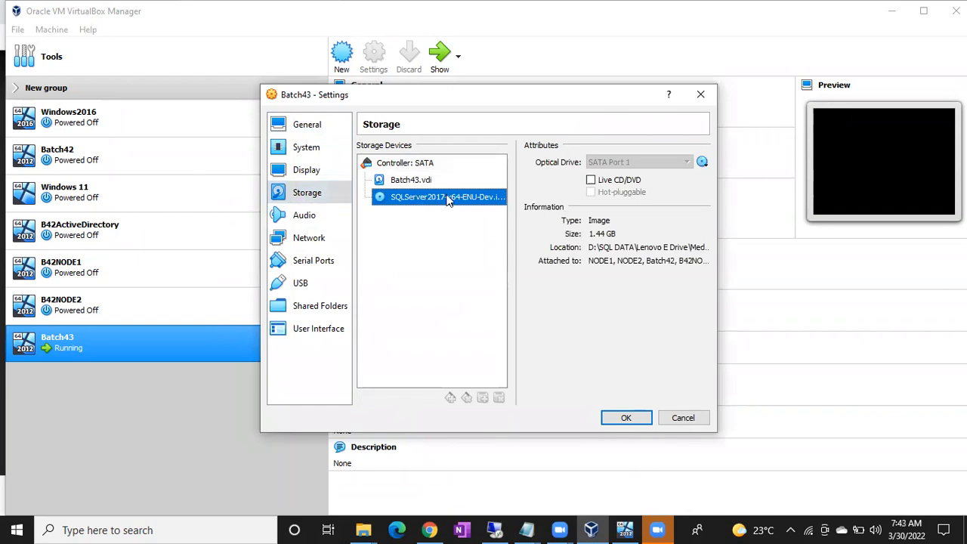
{"action": "left_click", "coordinate": [701, 163]}
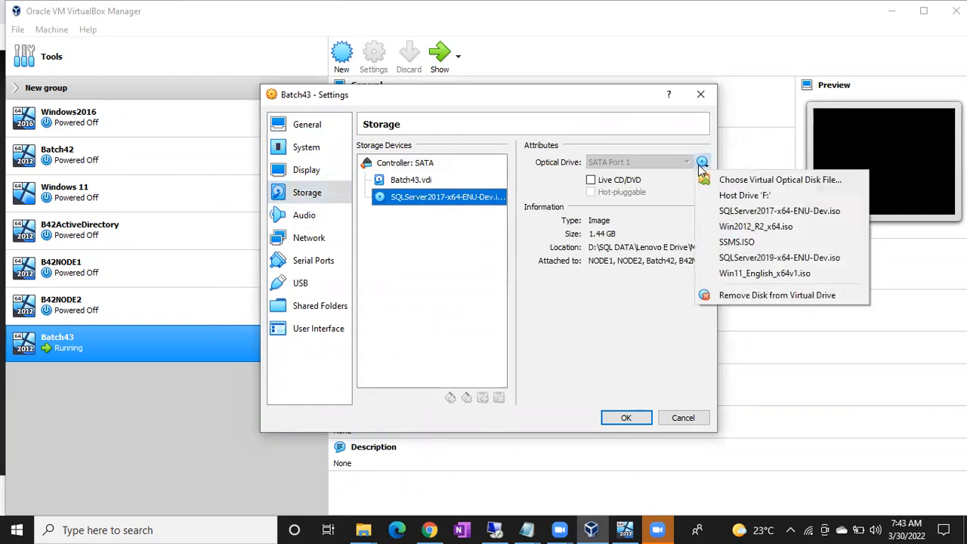
{"action": "left_click", "coordinate": [596, 112]}
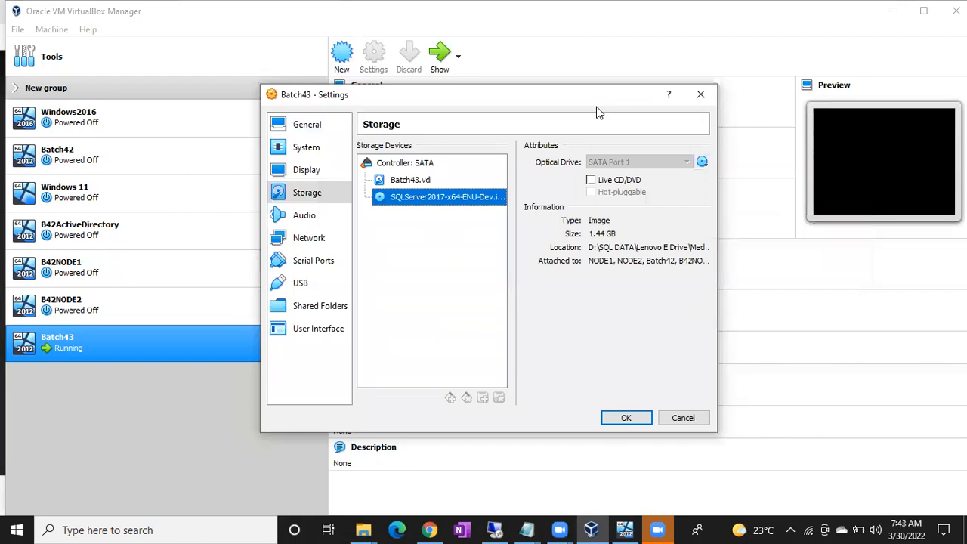
{"action": "left_click", "coordinate": [678, 421]}
{"action": "left_click", "coordinate": [506, 529]}
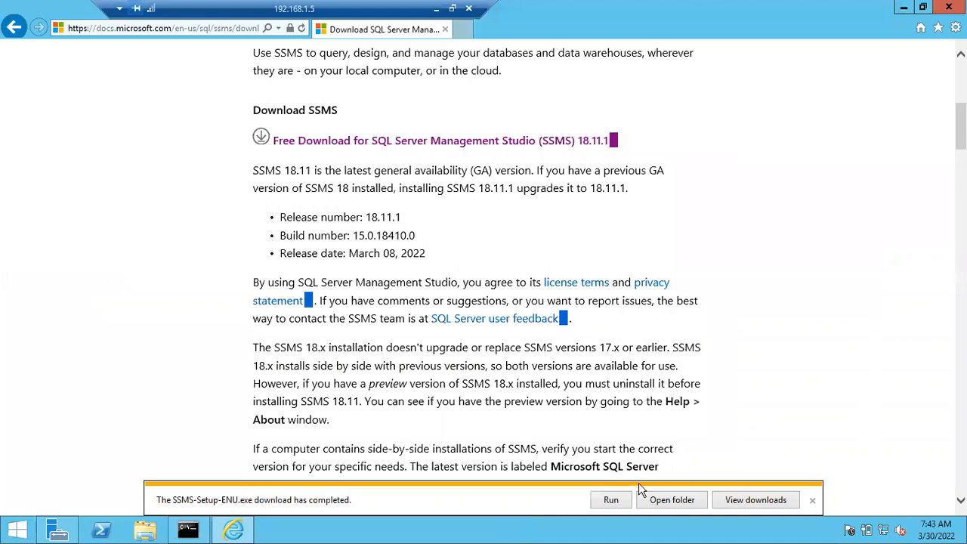
{"action": "left_click", "coordinate": [662, 504]}
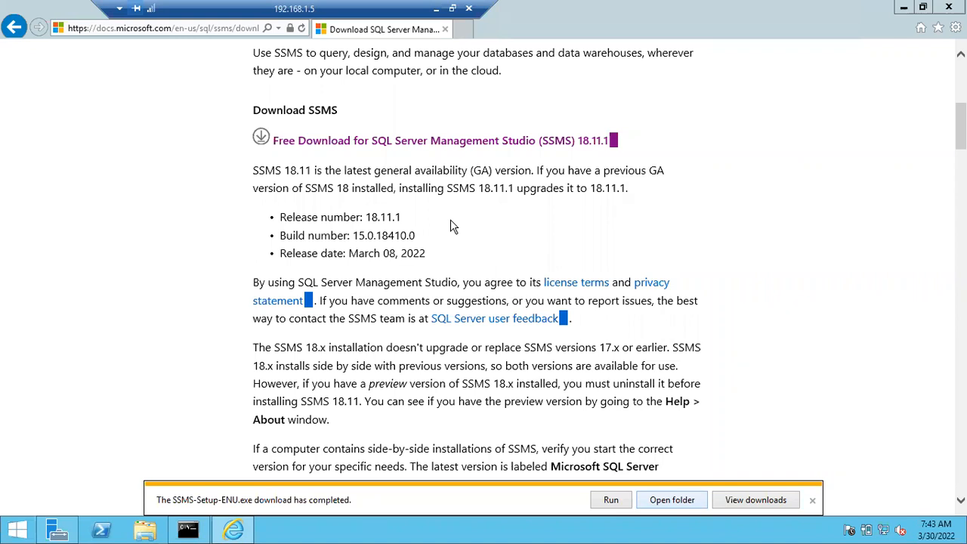
{"action": "left_click", "coordinate": [669, 501]}
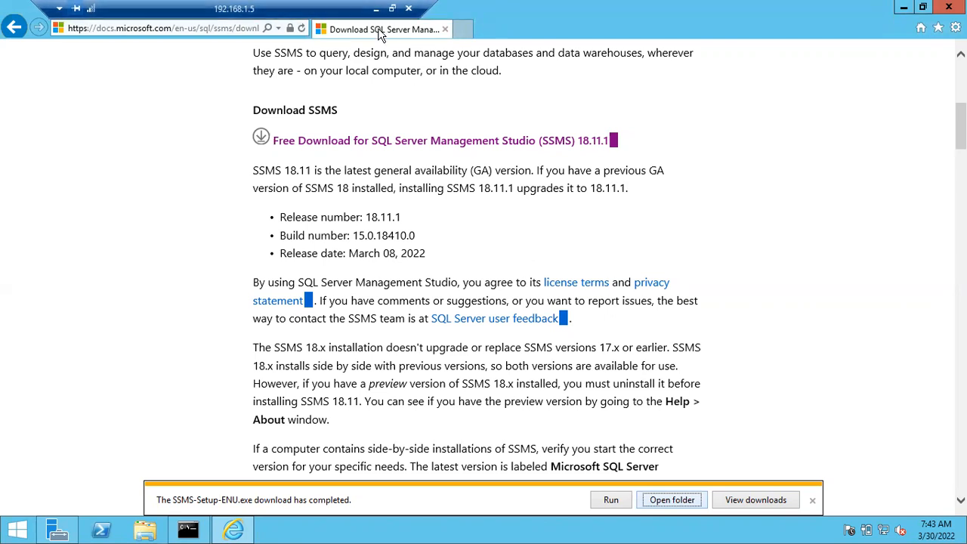
{"action": "left_click", "coordinate": [755, 499]}
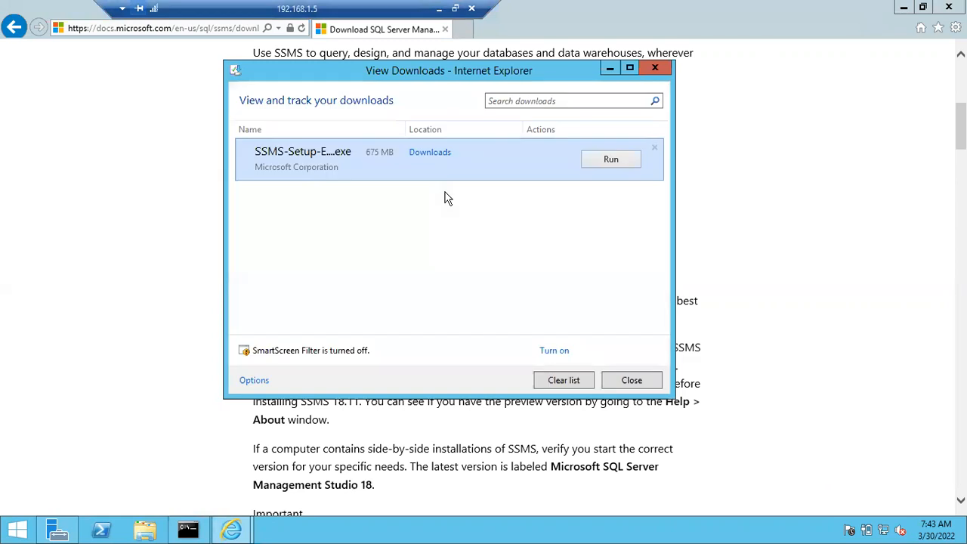
Open the Downloads folder holding the 675 MB SSMS setup file from Internet Explorer's downloads list.
{"action": "left_click", "coordinate": [428, 153]}
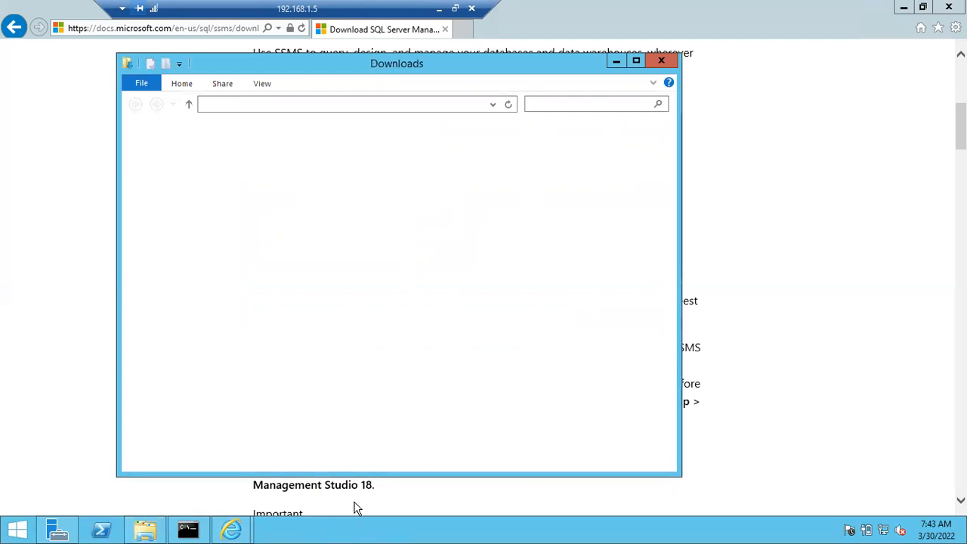
Launch Task Manager from the taskbar's context menu.
{"action": "right_click", "coordinate": [336, 528]}
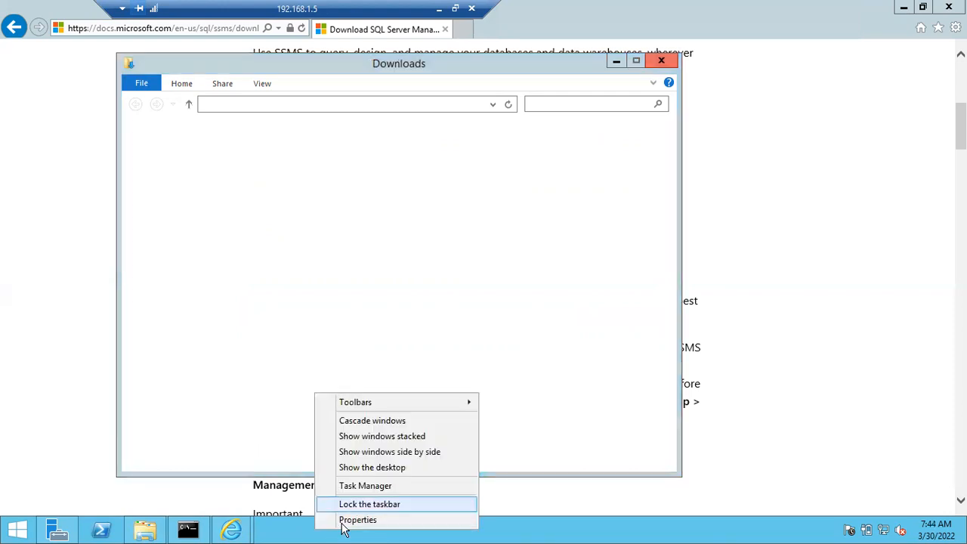
{"action": "left_click", "coordinate": [365, 488]}
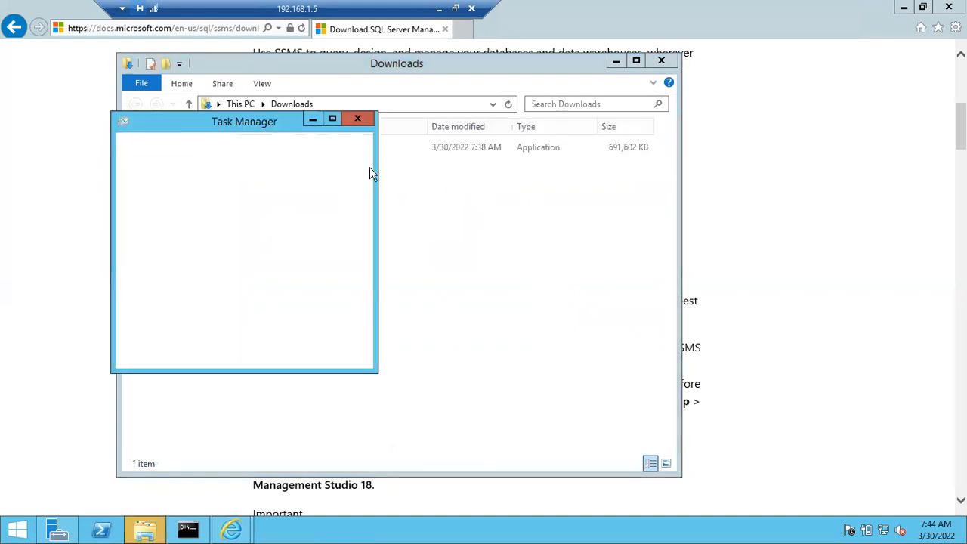
Launch SSMS-Setup-ENU, then sort Task Manager's detailed process list by CPU and memory before minimizing it.
{"action": "double_click", "coordinate": [271, 147]}
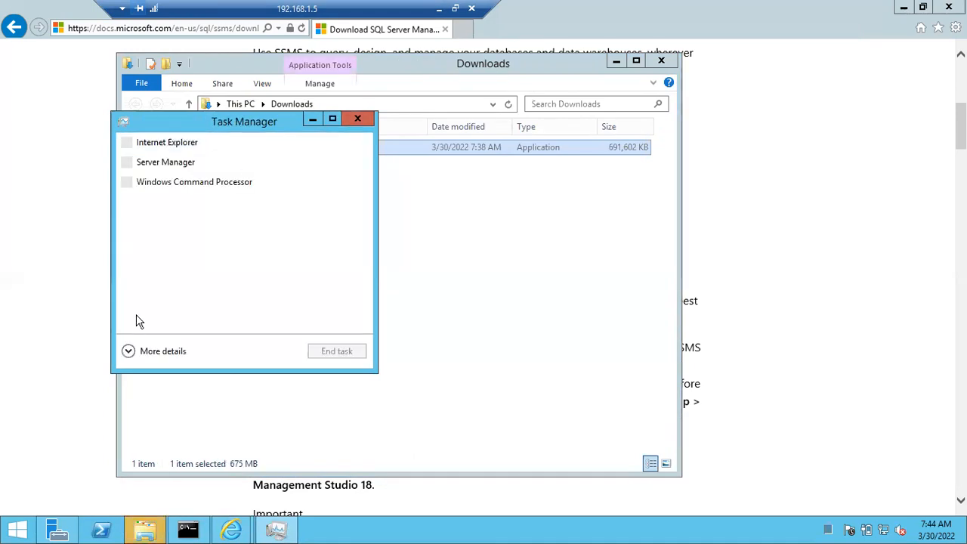
{"action": "left_click", "coordinate": [129, 350]}
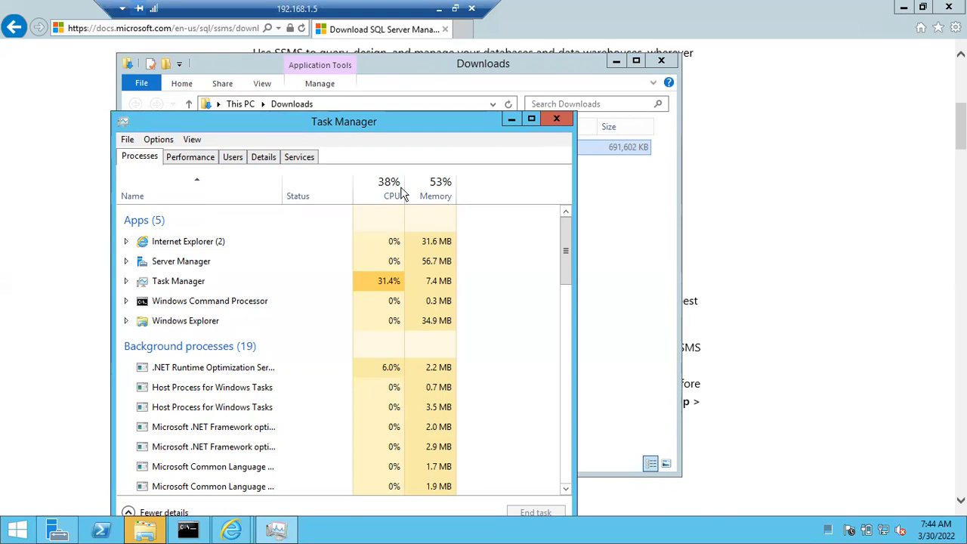
{"action": "left_click_drag", "start_coordinate": [333, 127], "coordinate": [591, 74]}
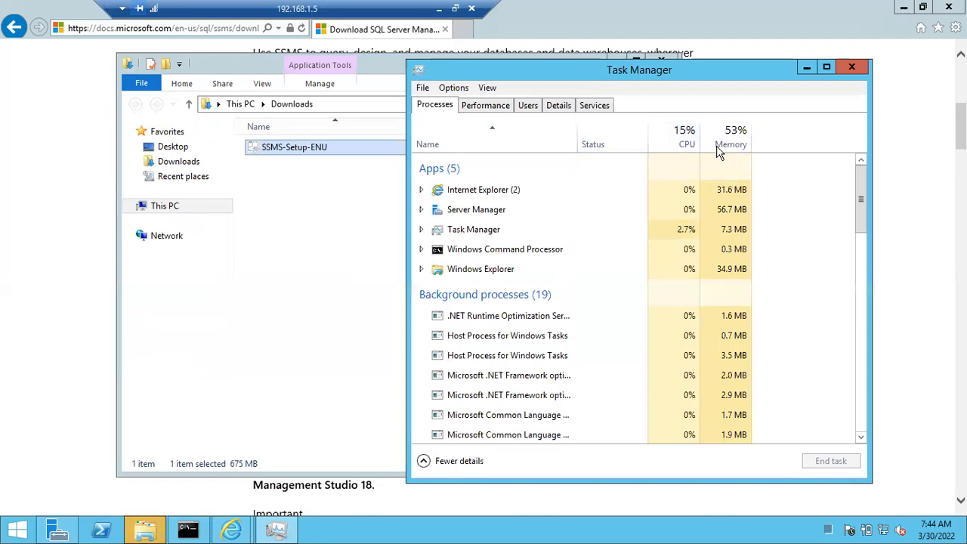
{"action": "left_click", "coordinate": [678, 141]}
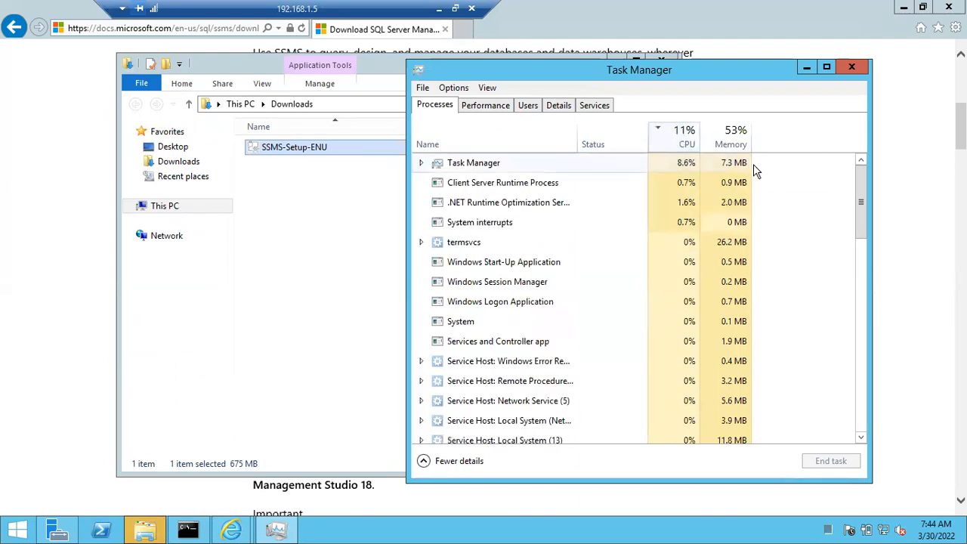
{"action": "left_click", "coordinate": [730, 142]}
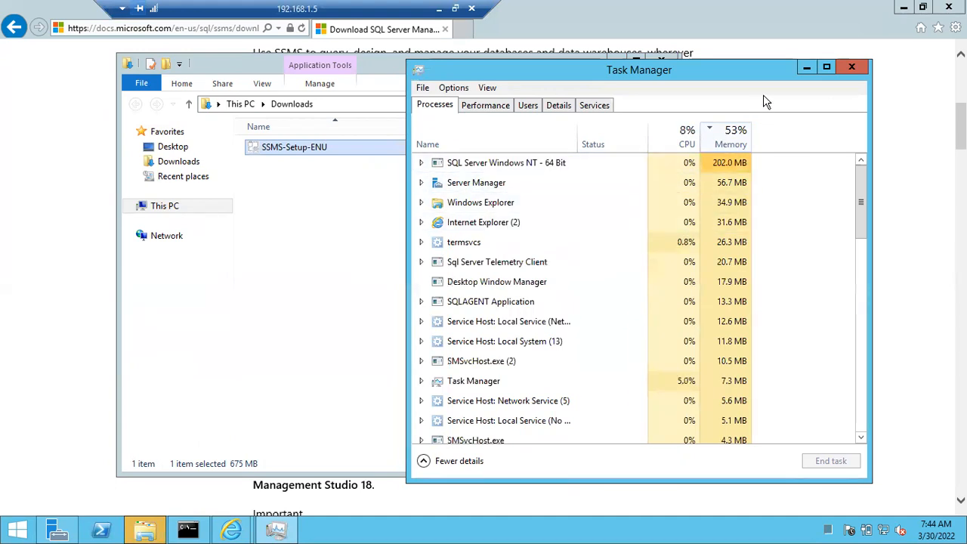
{"action": "left_click", "coordinate": [806, 68]}
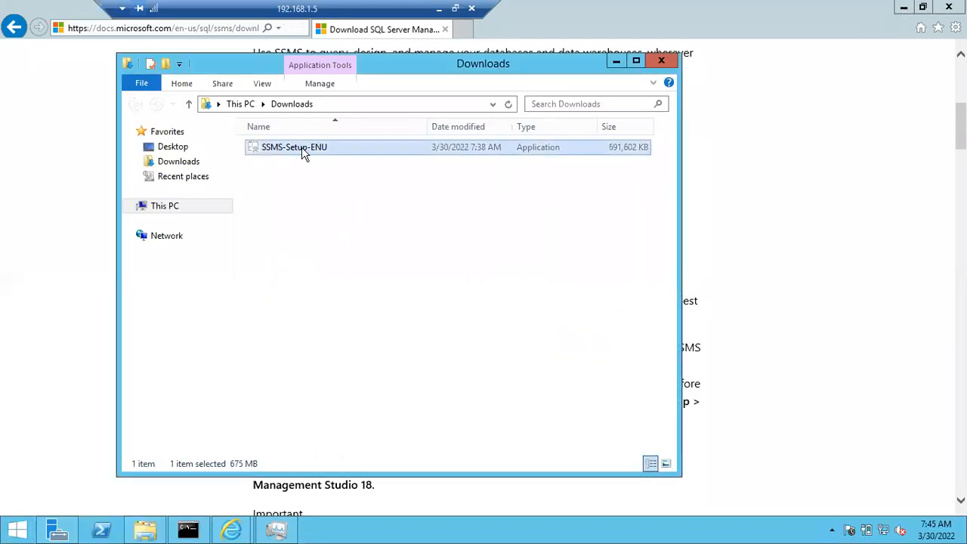
Run SSMS-Setup-ENU as administrator, then minimize the Downloads folder window.
{"action": "right_click", "coordinate": [302, 152]}
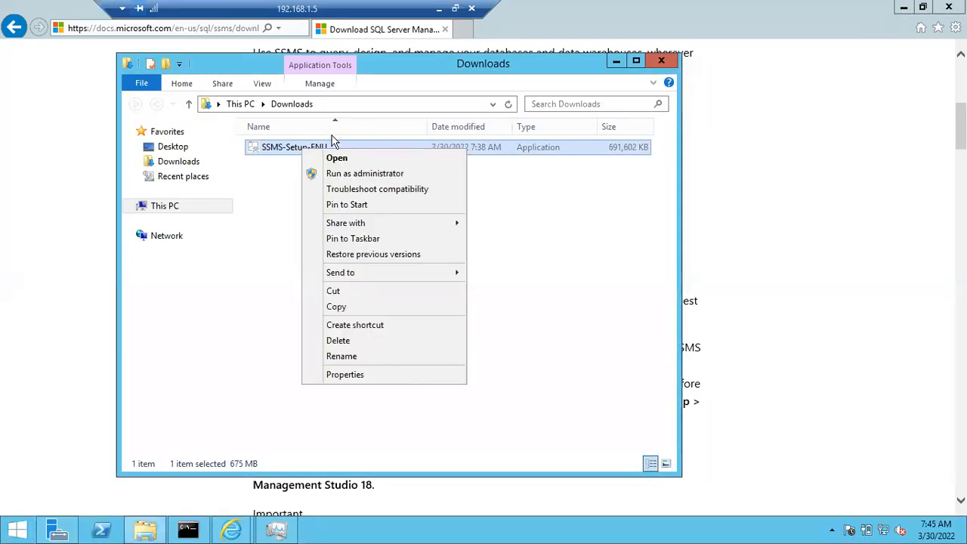
{"action": "left_click", "coordinate": [355, 174]}
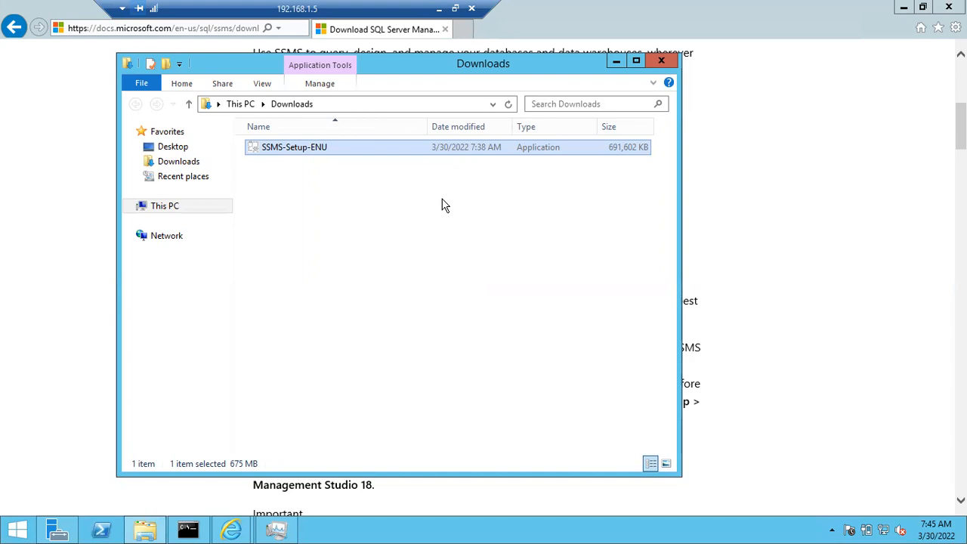
{"action": "left_click", "coordinate": [615, 60]}
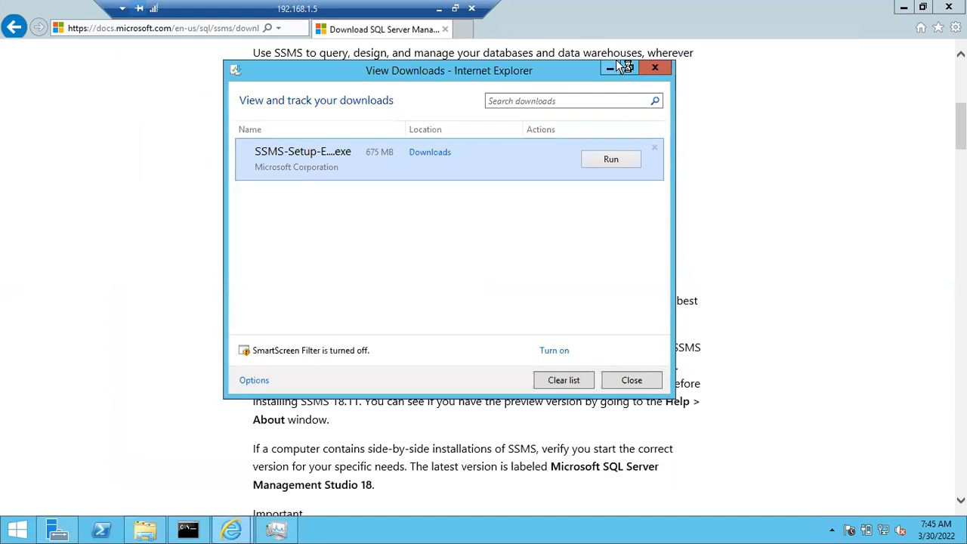
Close Internet Explorer's View Downloads list.
{"action": "left_click", "coordinate": [638, 379]}
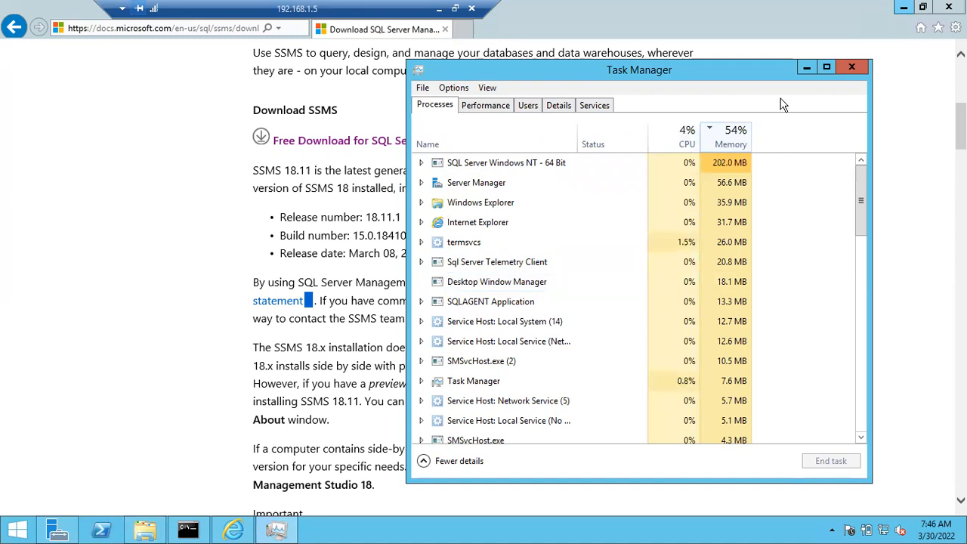
Minimize Task Manager and Internet Explorer, leaving the Windows Server desktop clear.
{"action": "left_click", "coordinate": [806, 70]}
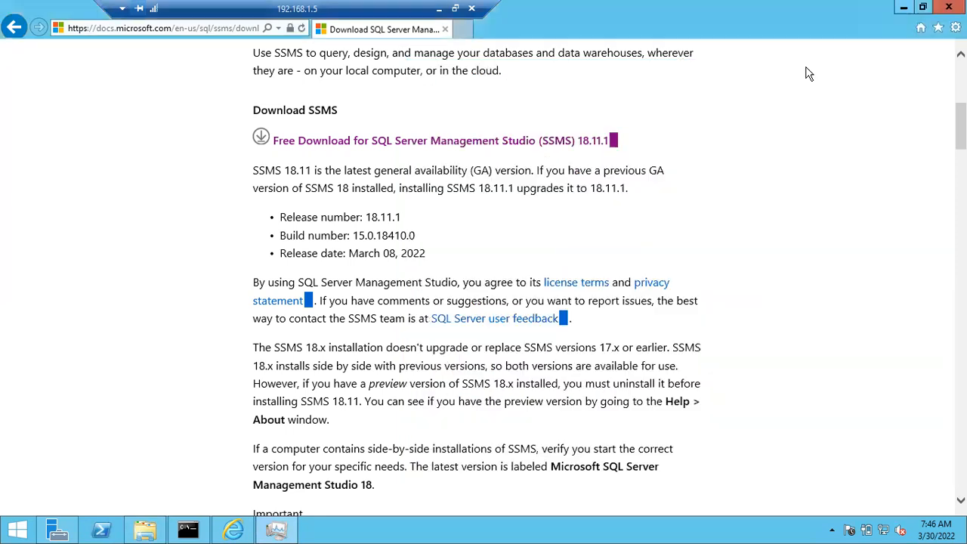
{"action": "left_click", "coordinate": [904, 7]}
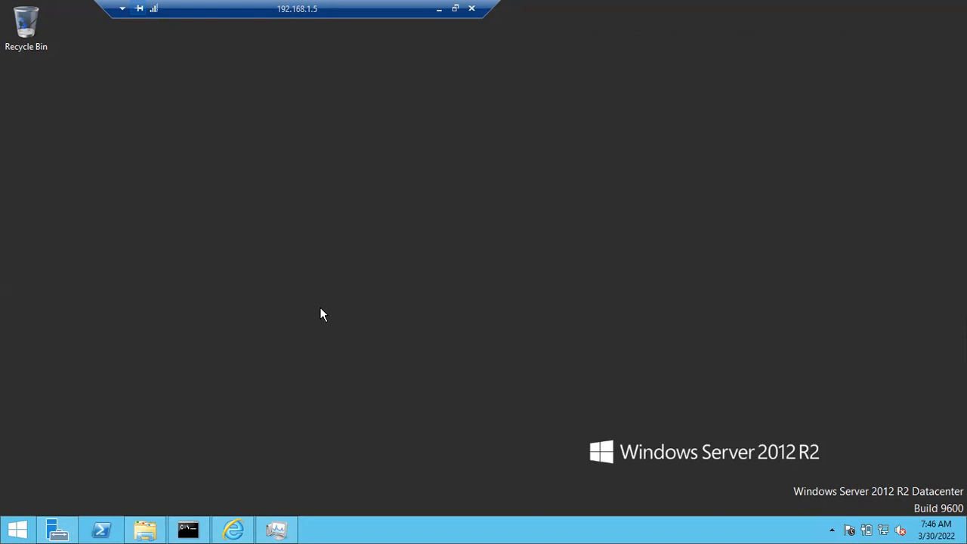
Show the power options from the server's Start screen.
{"action": "left_click", "coordinate": [18, 530]}
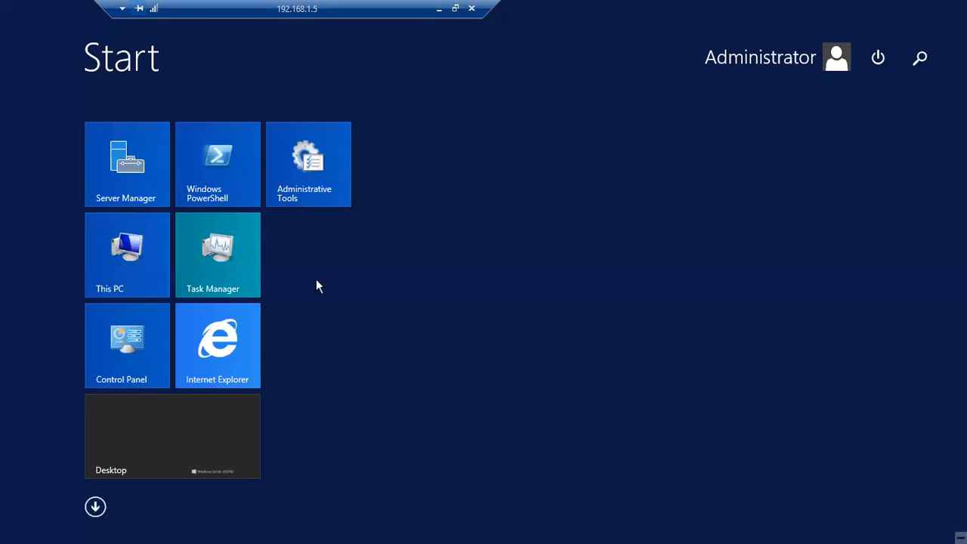
{"action": "left_click", "coordinate": [883, 64]}
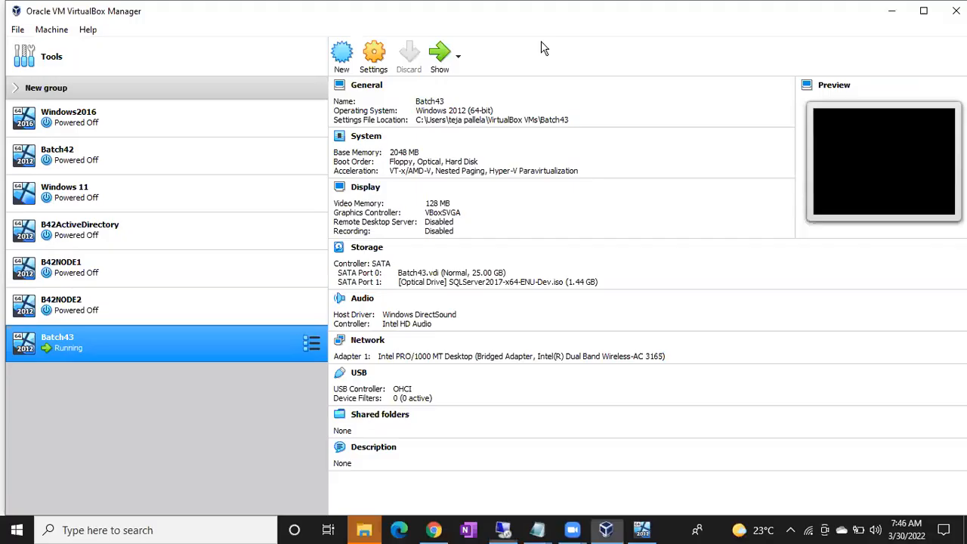
Switch to the Batch43 VM window and bring up its Close Virtual Machine prompt.
{"action": "left_click", "coordinate": [641, 529]}
{"action": "left_click", "coordinate": [949, 8]}
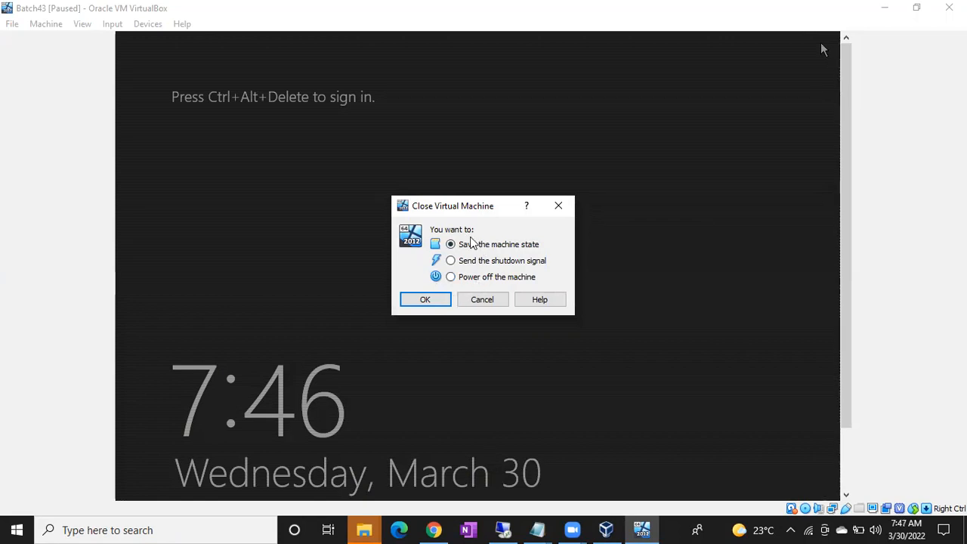
Cancel closing Batch43 and dismiss the server's power options menu.
{"action": "left_click", "coordinate": [483, 300]}
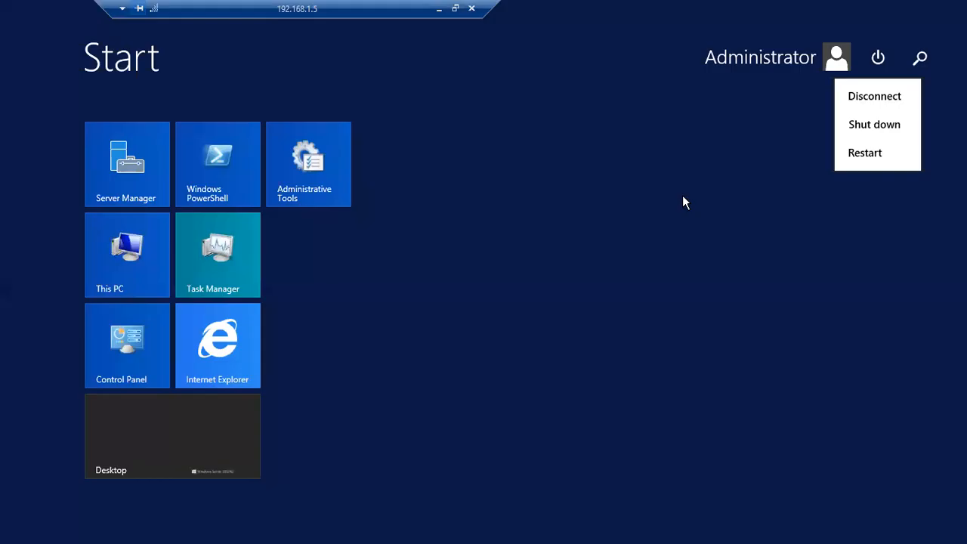
{"action": "left_click", "coordinate": [683, 197]}
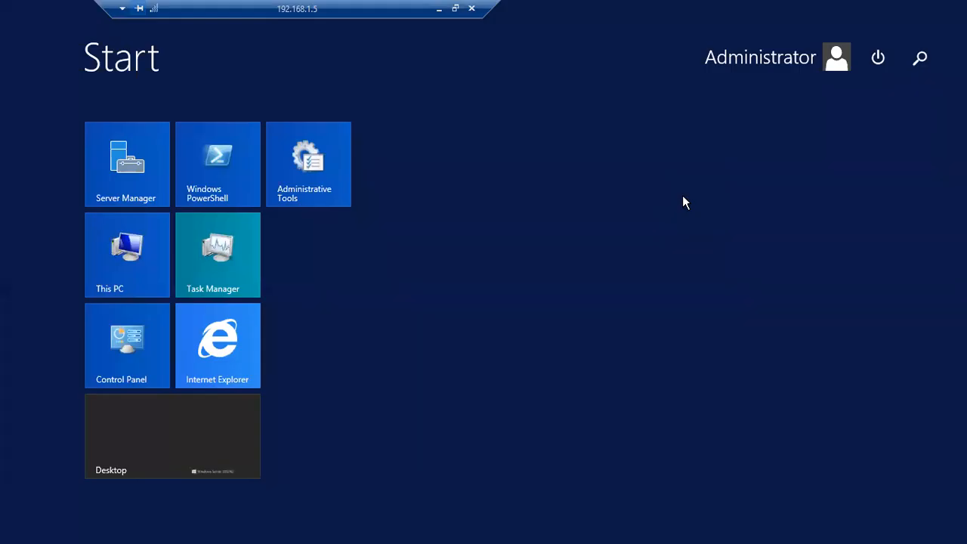
{"action": "left_click", "coordinate": [879, 61]}
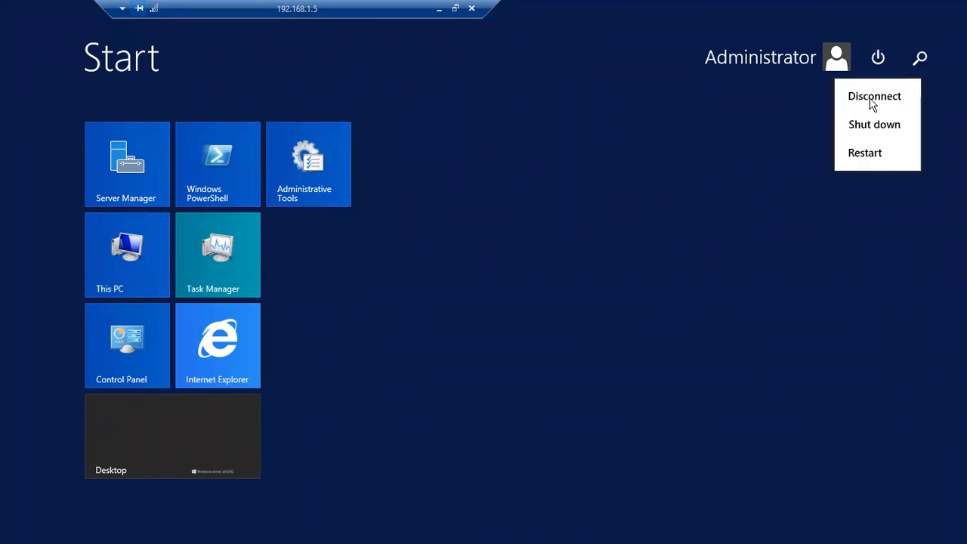
{"action": "left_click", "coordinate": [868, 157]}
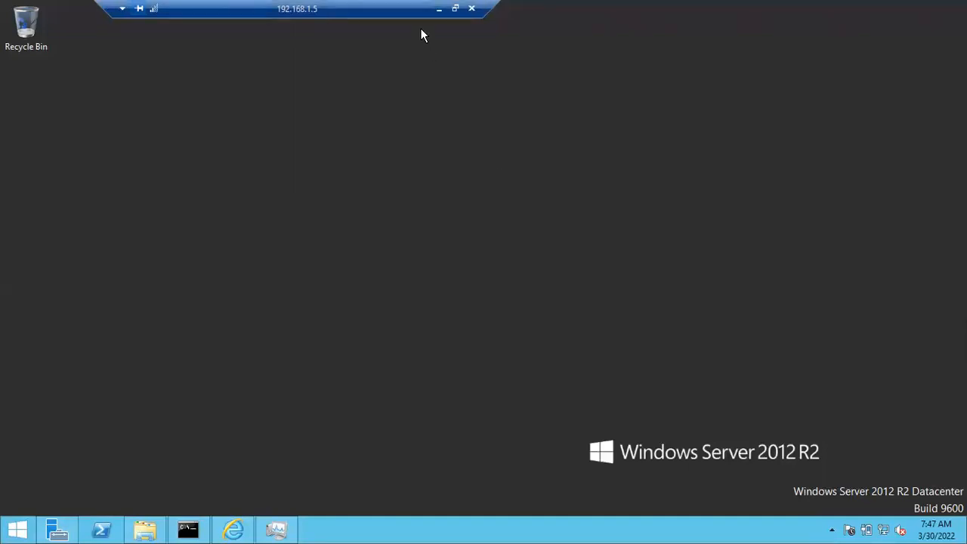
{"action": "left_click", "coordinate": [439, 9]}
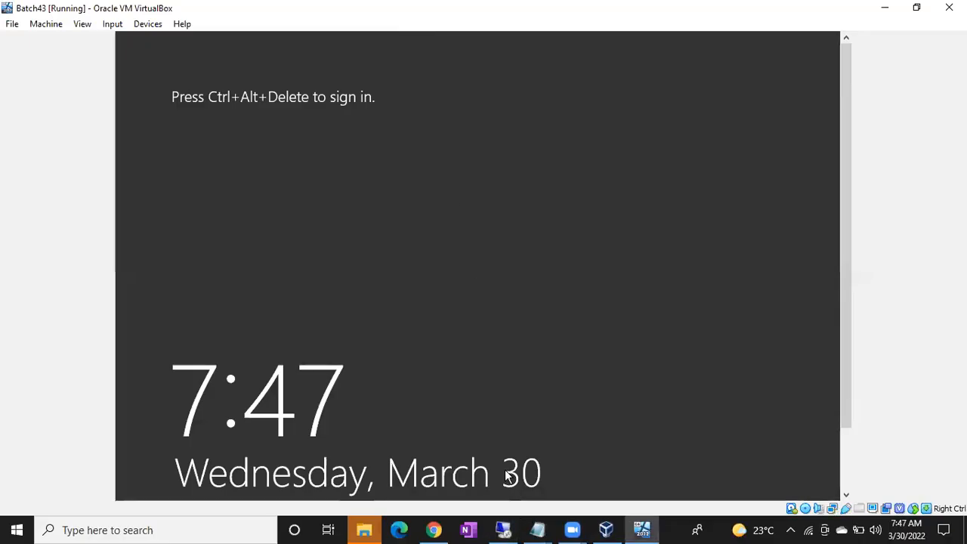
{"action": "left_click", "coordinate": [503, 529]}
{"action": "key", "text": "super"}
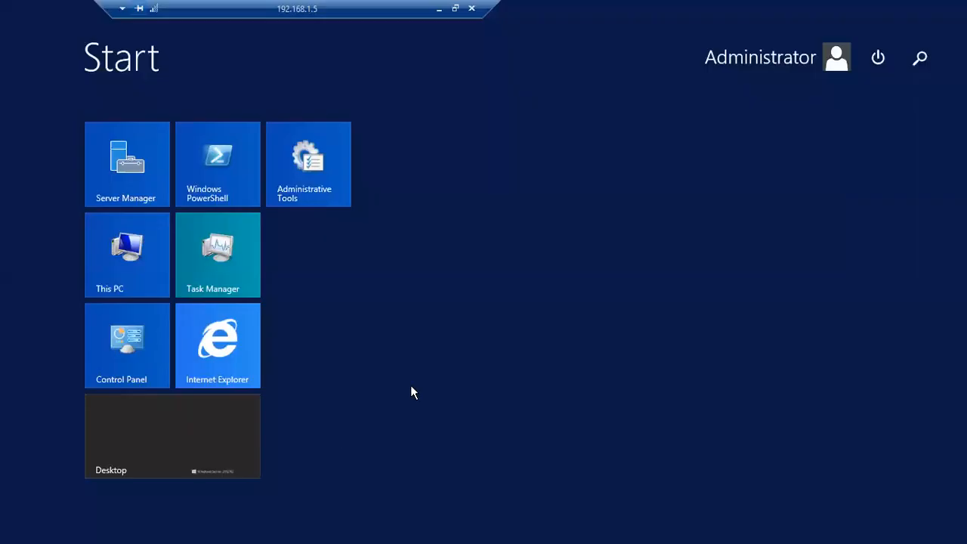
Restart the server with reason Other (Planned), closing the four open apps.
{"action": "left_click", "coordinate": [878, 59]}
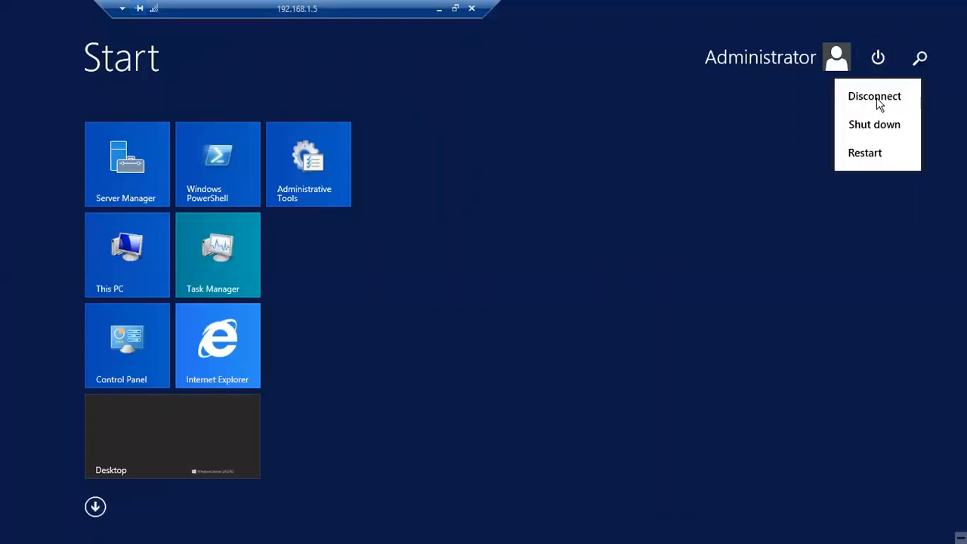
{"action": "left_click", "coordinate": [872, 155]}
{"action": "left_click", "coordinate": [850, 147]}
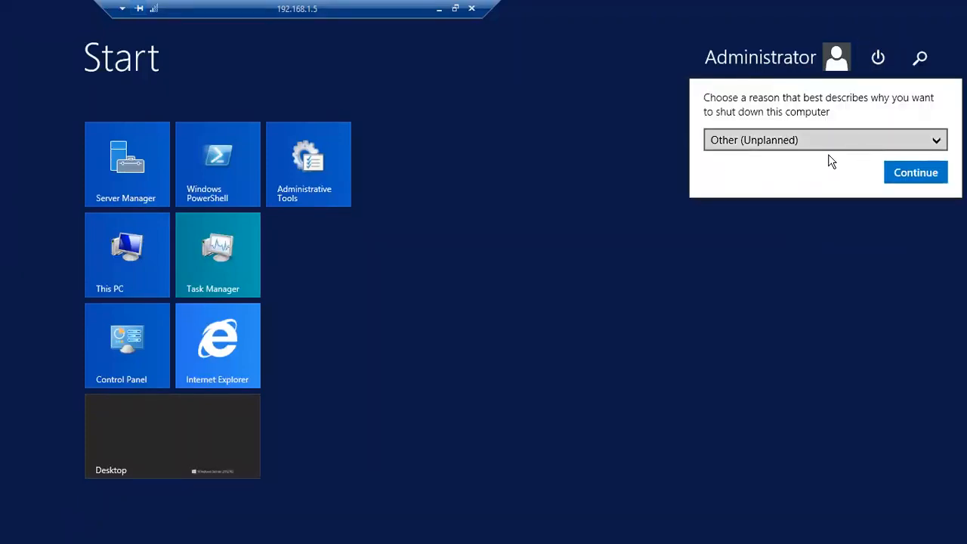
{"action": "left_click", "coordinate": [767, 175]}
{"action": "left_click", "coordinate": [898, 173]}
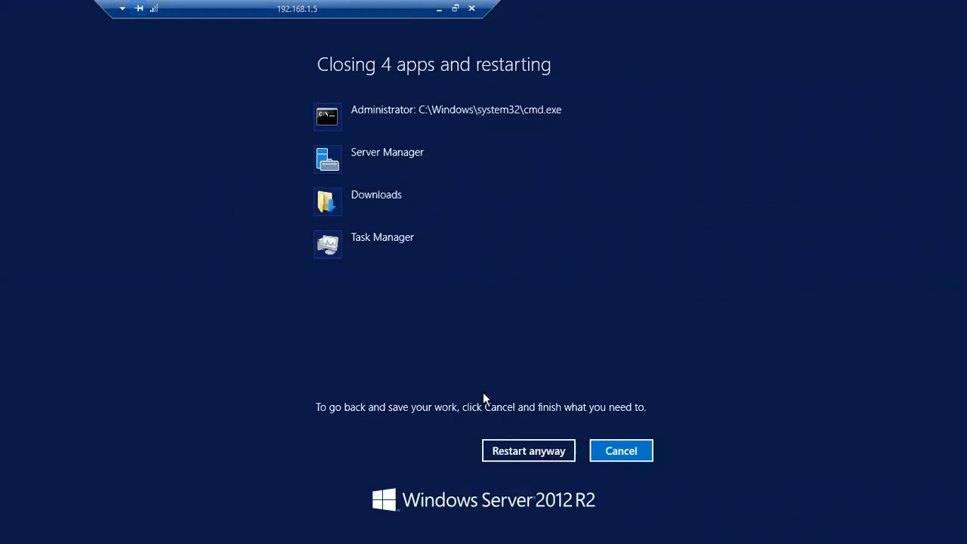
{"action": "left_click", "coordinate": [521, 450]}
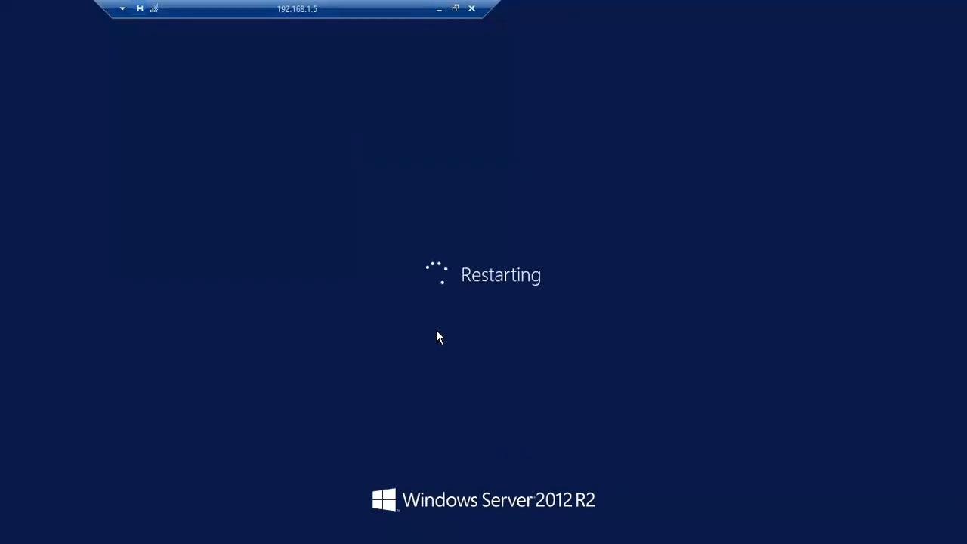
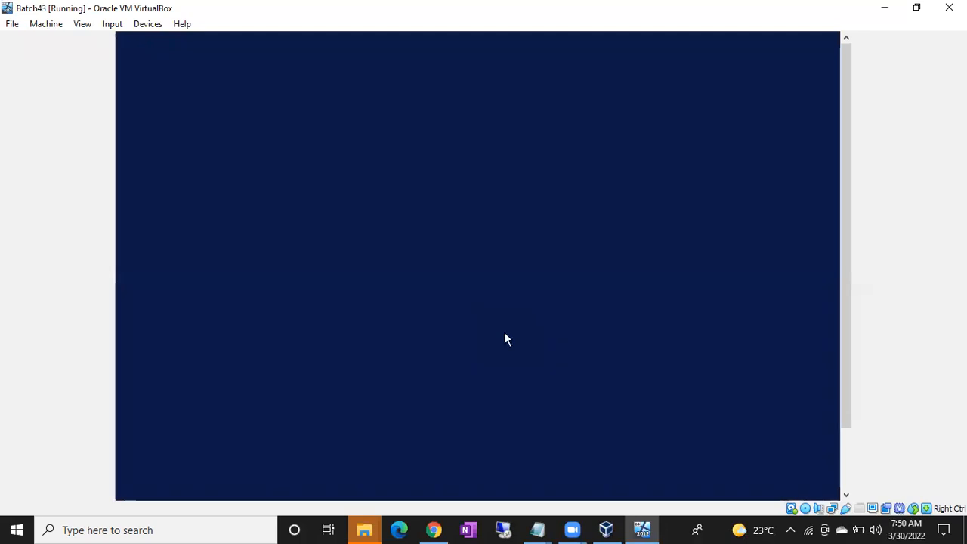
Sign in to the Batch43 VM as Administrator and add an 'Internet' line to the Untitled Notepad notes.
{"action": "type", "text": "●●●●●●●●●●●●"}
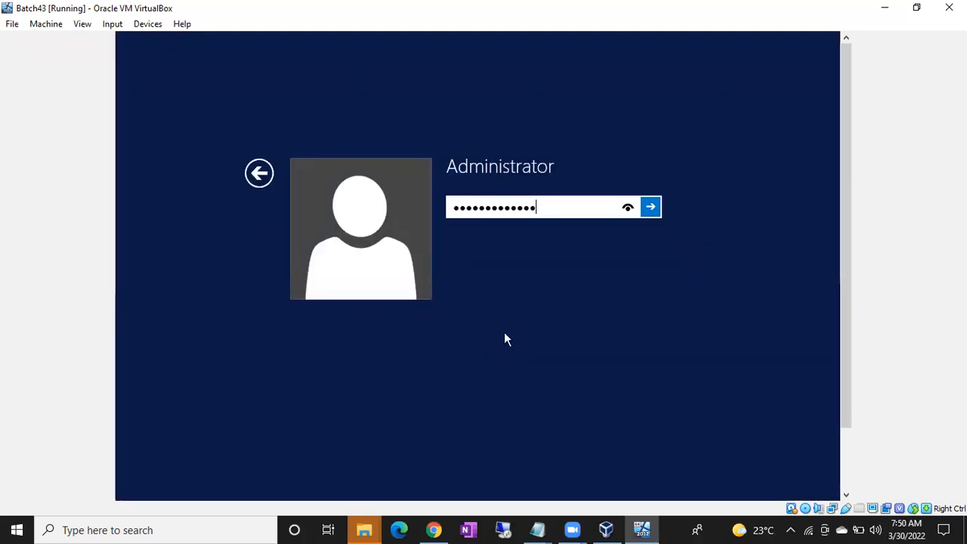
{"action": "key", "text": "Return"}
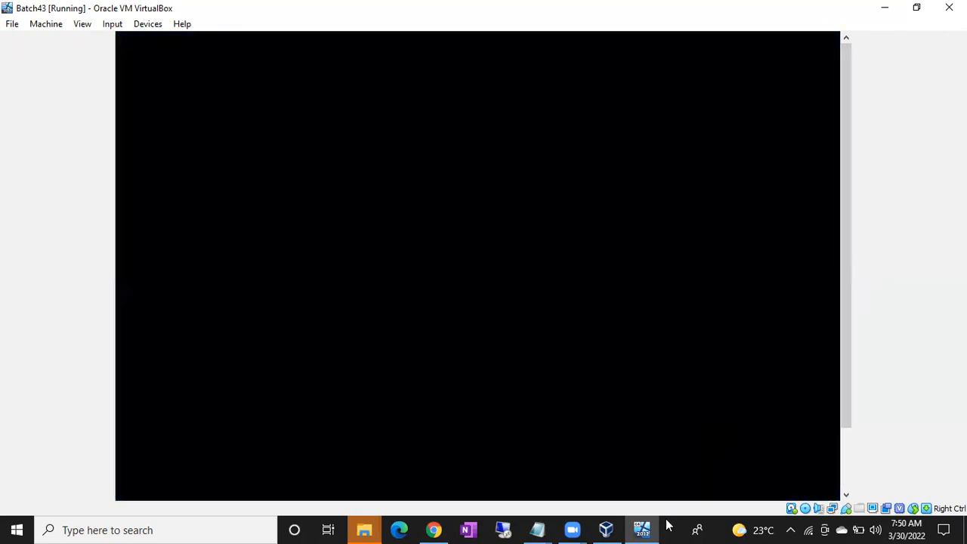
{"action": "left_click", "coordinate": [537, 529]}
{"action": "left_click", "coordinate": [466, 488]}
{"action": "key", "text": "Return"}
{"action": "key", "text": "Return"}
{"action": "type", "text": "Internet"}
{"action": "key", "text": "Return"}
{"action": "key", "text": "Return"}
{"action": "key", "text": "Return"}
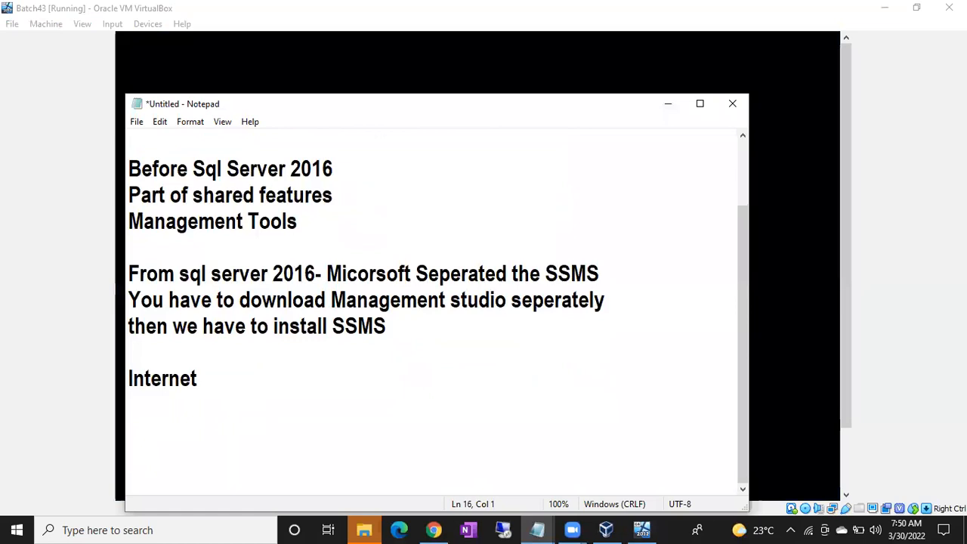
Write 'RDP-Restart your windows server' on line 15 of the notes, correcting the 'windows' typo.
{"action": "left_click", "coordinate": [440, 446]}
{"action": "type", "text": "RDP"}
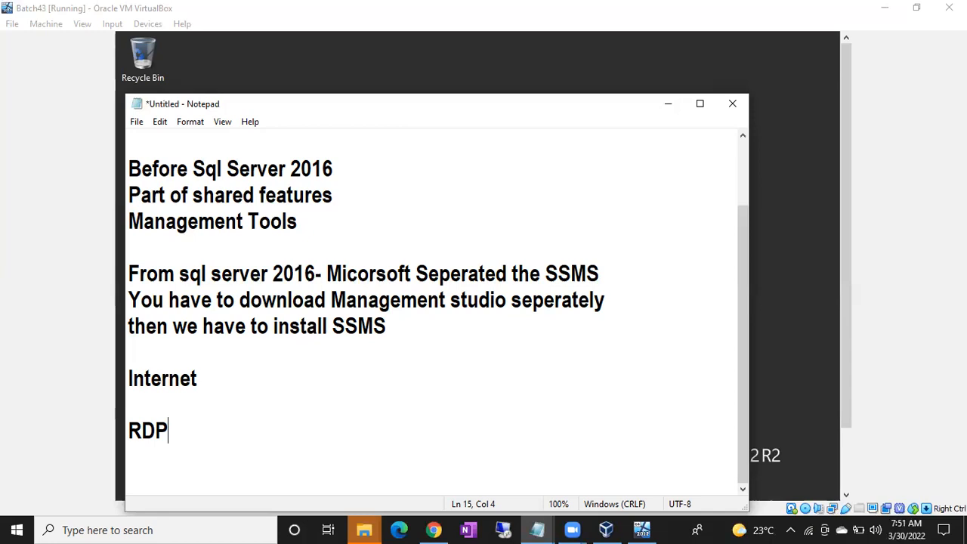
{"action": "type", "text": "-"}
{"action": "type", "text": "Restart your win"}
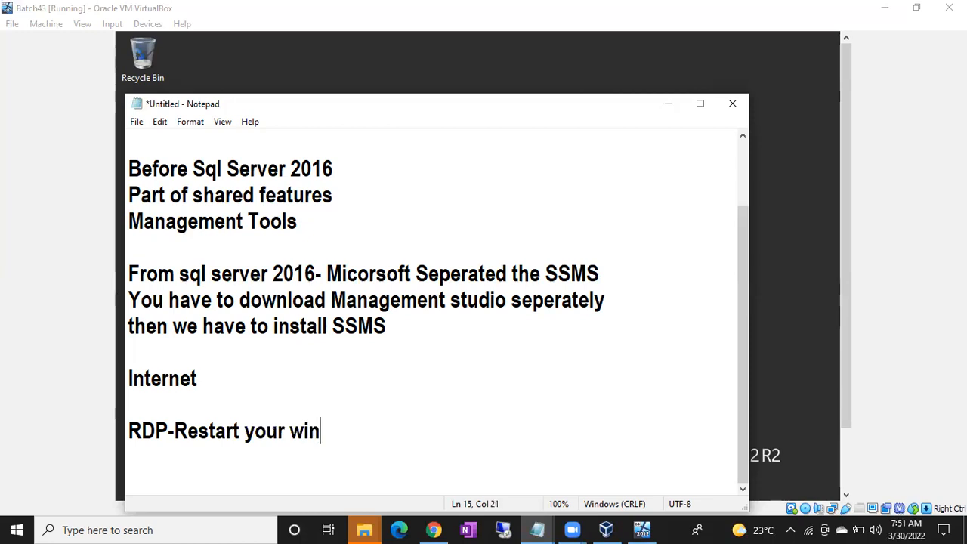
{"action": "type", "text": "dowos s"}
{"action": "key", "text": "BackSpace"}
{"action": "key", "text": "BackSpace"}
{"action": "key", "text": "BackSpace"}
{"action": "key", "text": "BackSpace"}
{"action": "key", "text": "BackSpace"}
{"action": "type", "text": "ws server"}
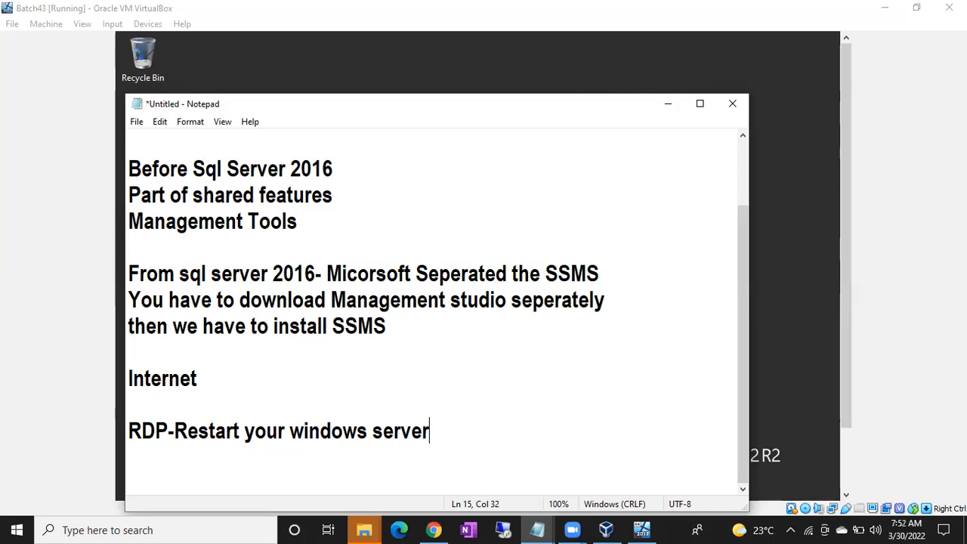
Minimize Notepad and launch a command prompt on the server via Run.
{"action": "left_click", "coordinate": [668, 103]}
{"action": "left_click_drag", "start_coordinate": [844, 165], "coordinate": [850, 287]}
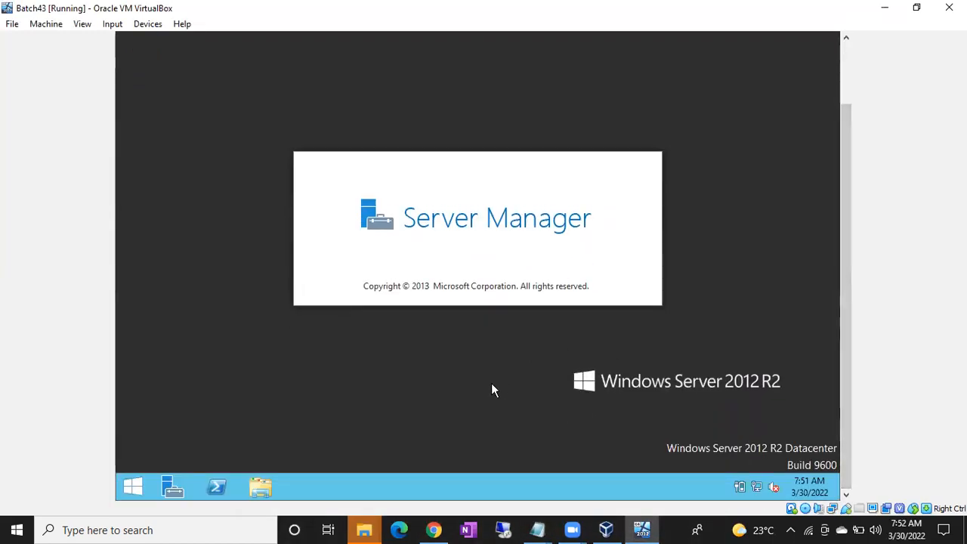
{"action": "key", "text": "super+r"}
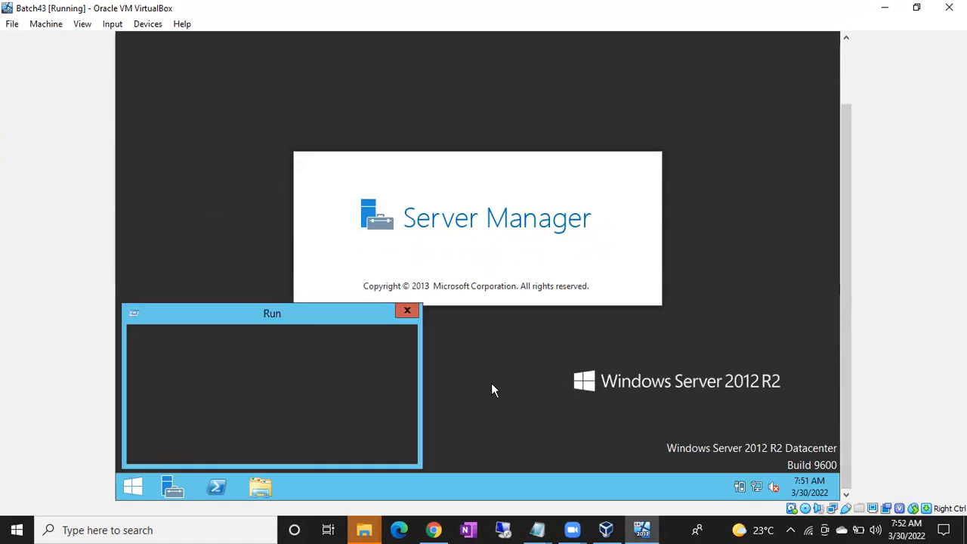
{"action": "key", "text": "Escape"}
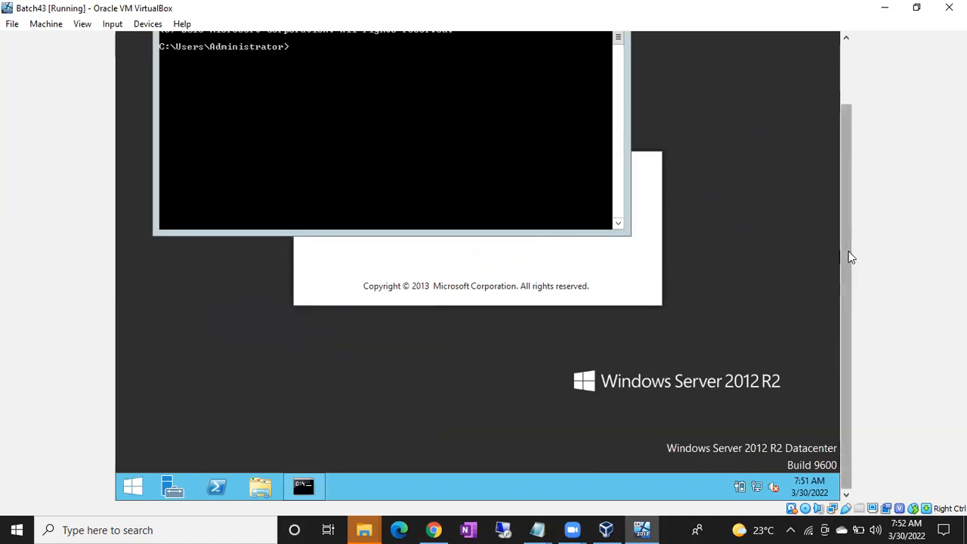
{"action": "left_click_drag", "start_coordinate": [846, 253], "coordinate": [842, 198]}
Run ipconfig to reveal IPv4 192.168.1.5, then open Remote Desktop Connection.
{"action": "left_click", "coordinate": [386, 178]}
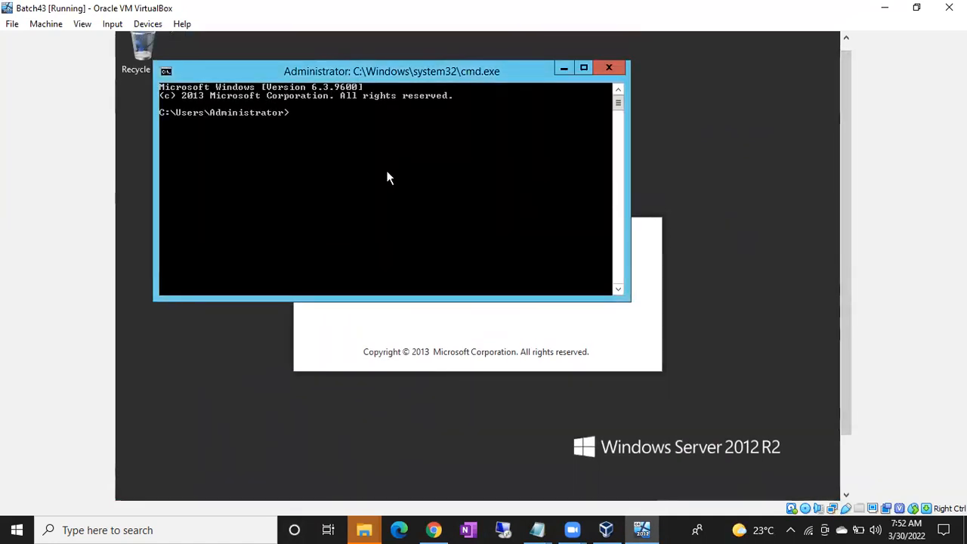
{"action": "type", "text": "ipconfig"}
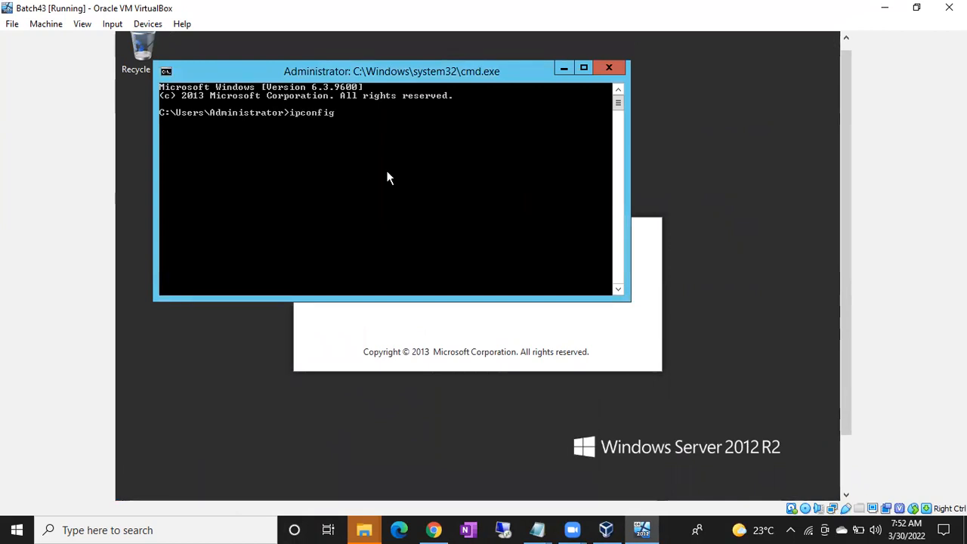
{"action": "key", "text": "Return"}
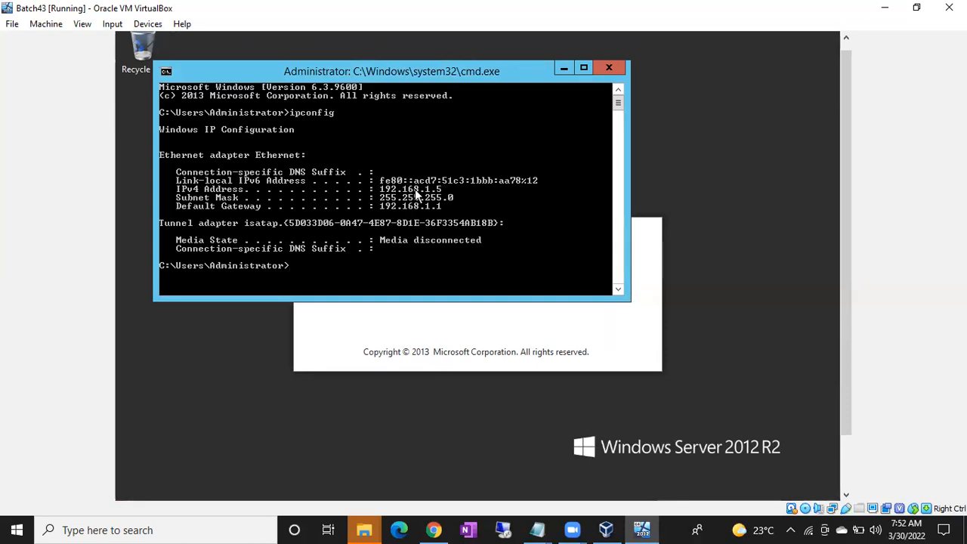
{"action": "left_click", "coordinate": [503, 529]}
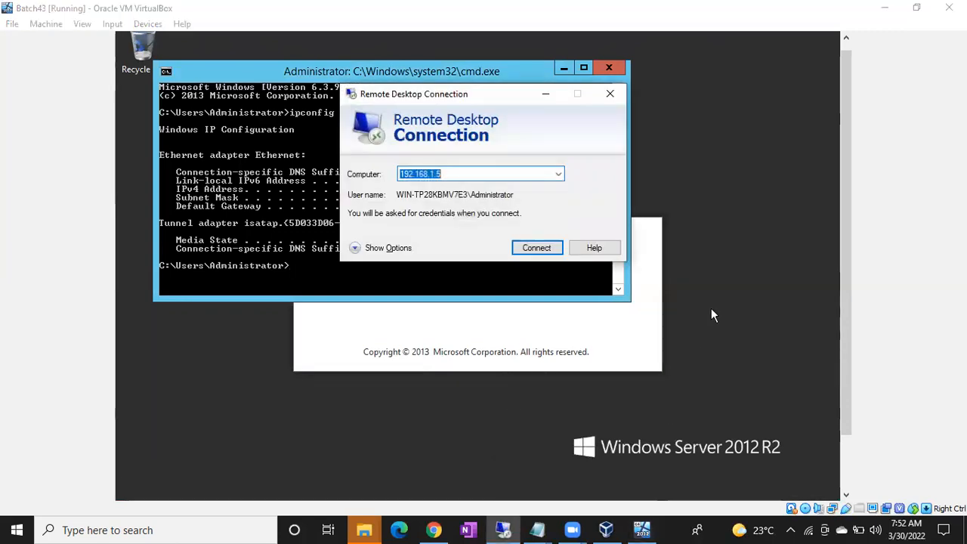
Connect to 192.168.1.5 with the administrator password and accept the certificate warning.
{"action": "left_click", "coordinate": [535, 248]}
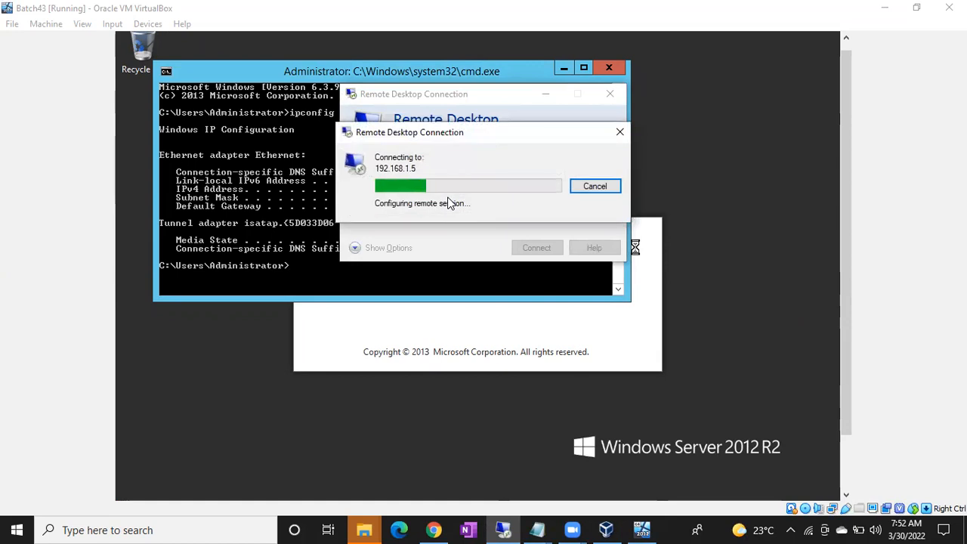
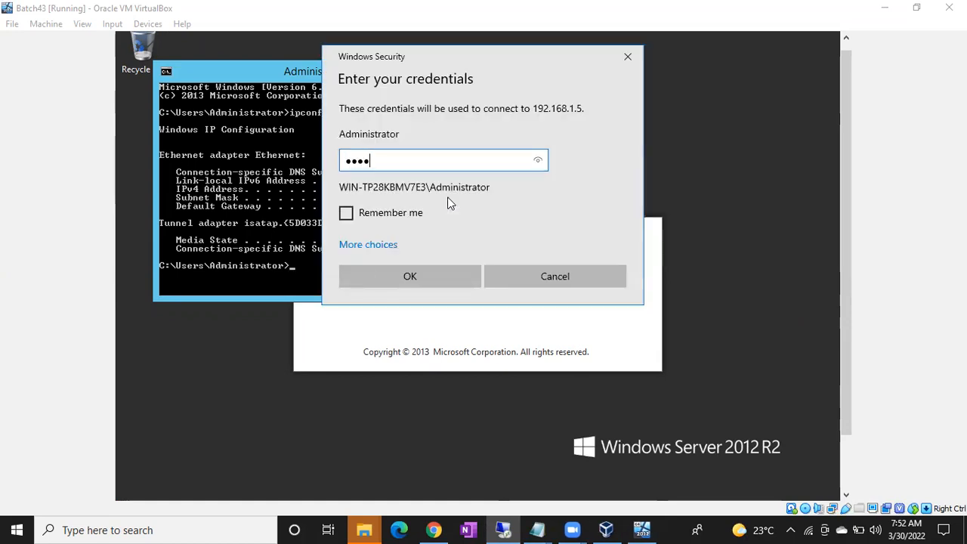
{"action": "key", "text": "Return"}
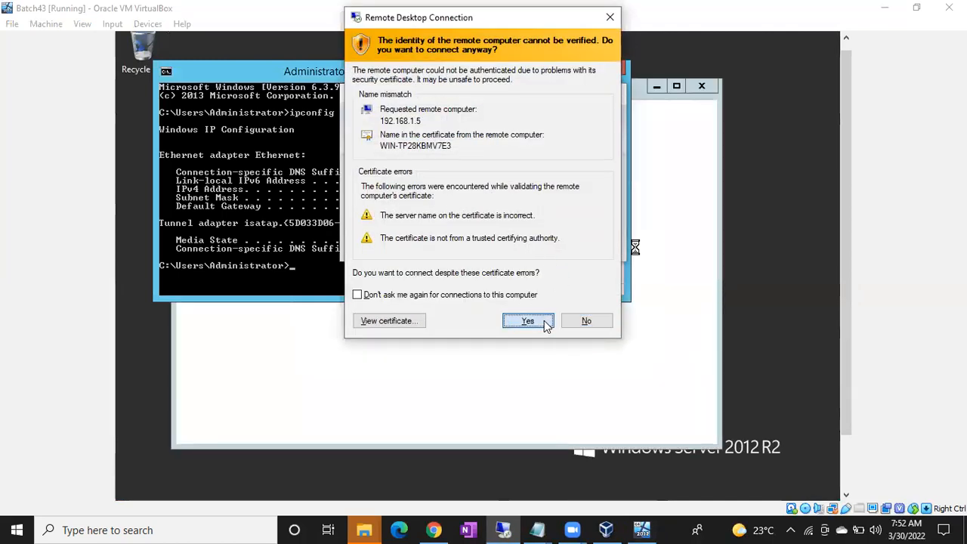
{"action": "left_click", "coordinate": [543, 320]}
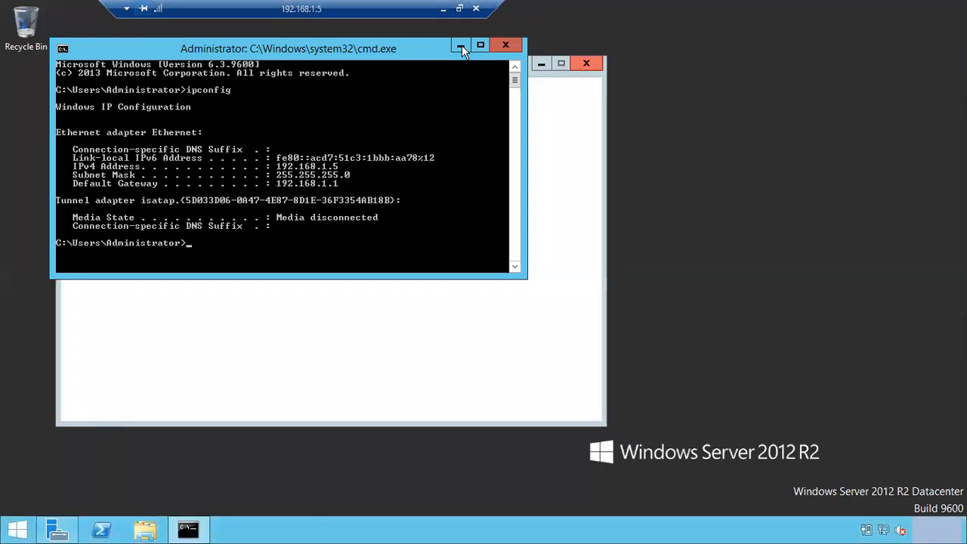
Minimize the command prompt and Server Manager, then open File Explorer on the server.
{"action": "left_click", "coordinate": [461, 45]}
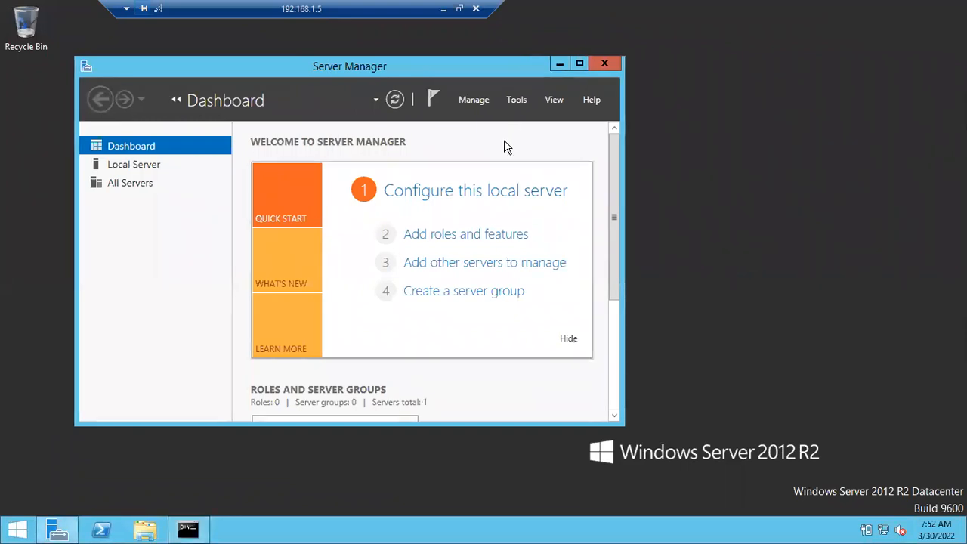
{"action": "left_click", "coordinate": [560, 64]}
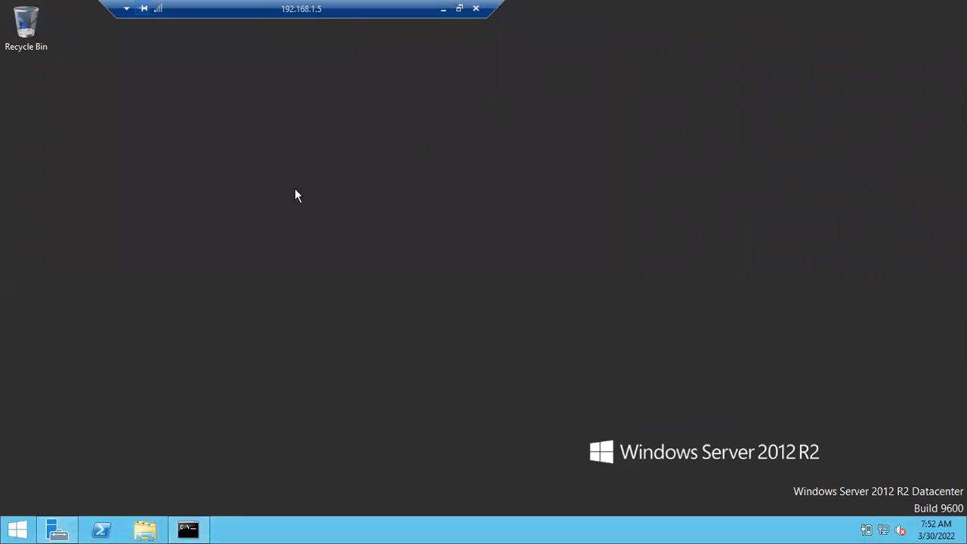
{"action": "key", "text": "super+e"}
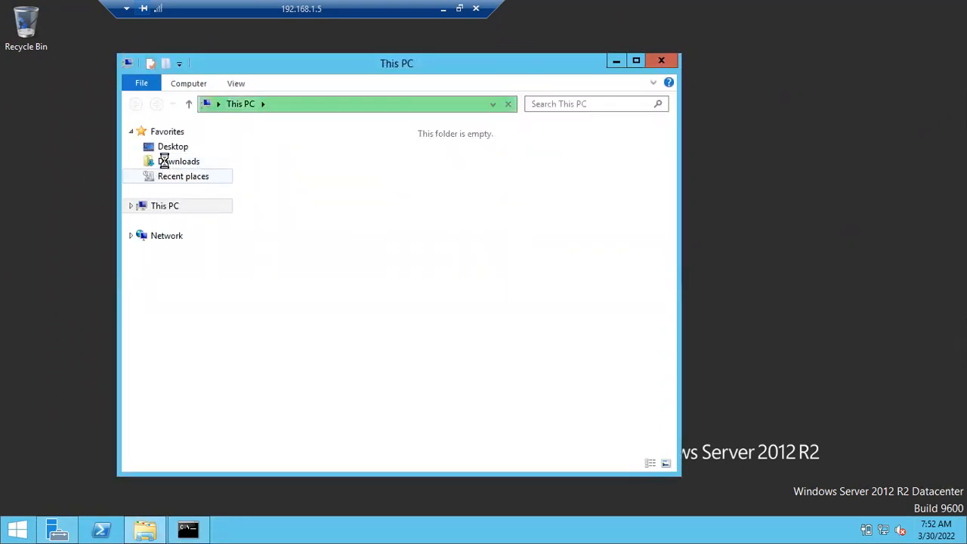
Run the SSMS-Setup-ENU installer from Downloads as administrator.
{"action": "left_click", "coordinate": [172, 165]}
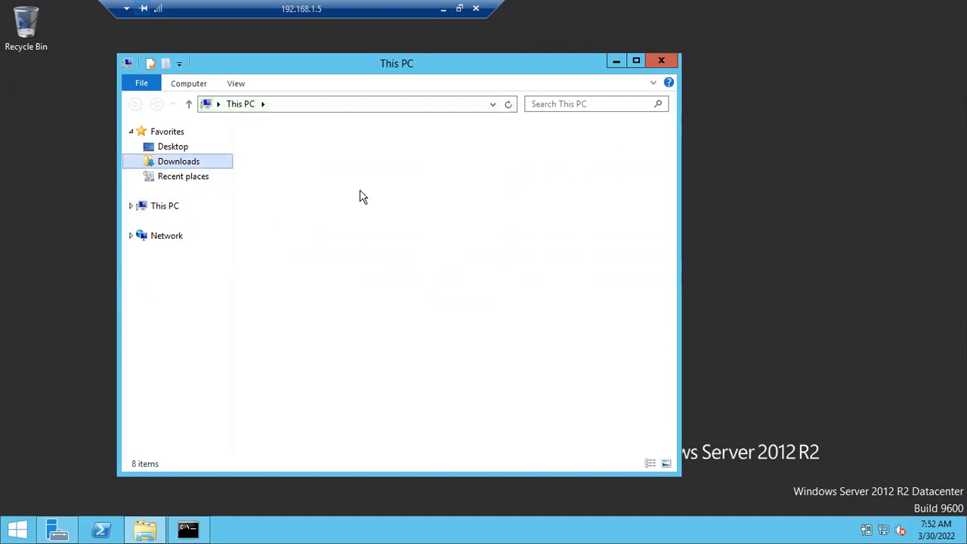
{"action": "left_click", "coordinate": [296, 157]}
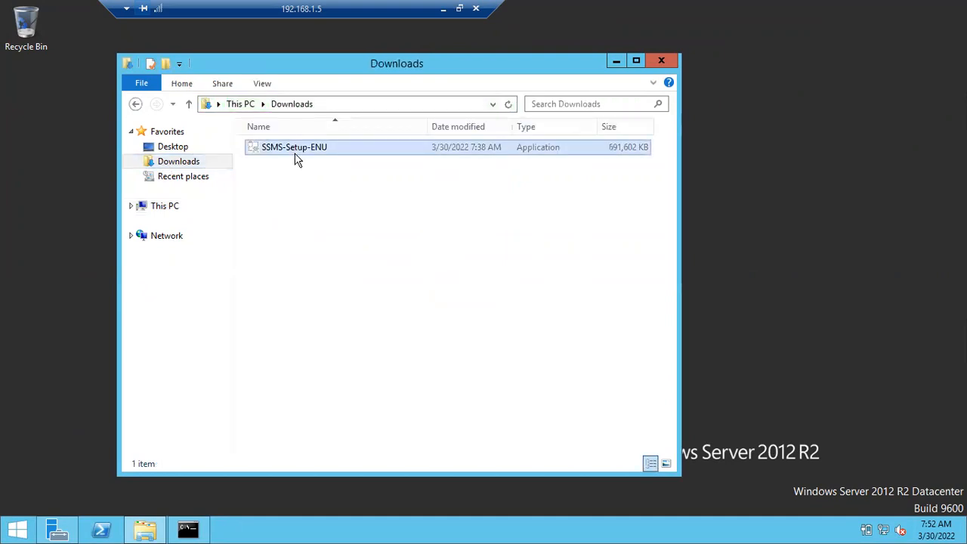
{"action": "double_click", "coordinate": [296, 157]}
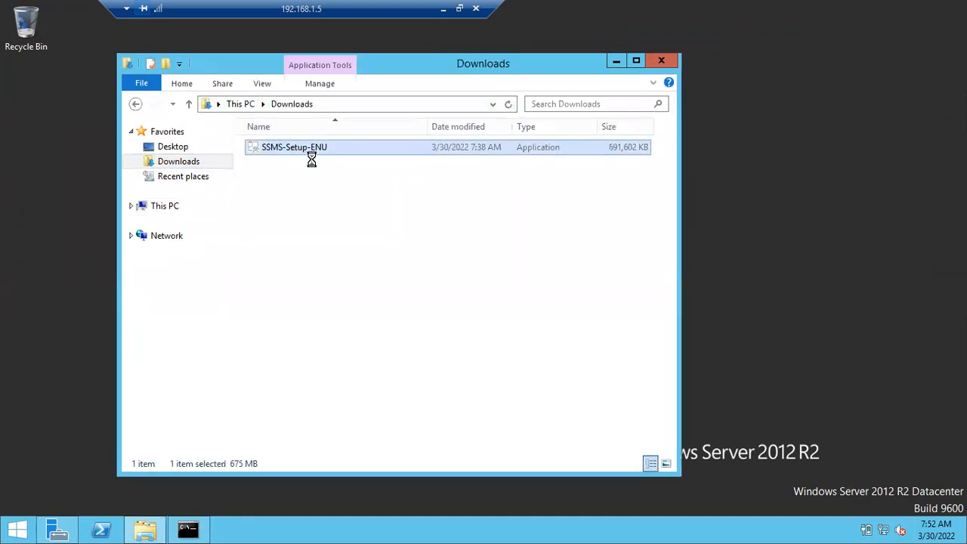
{"action": "right_click", "coordinate": [310, 157]}
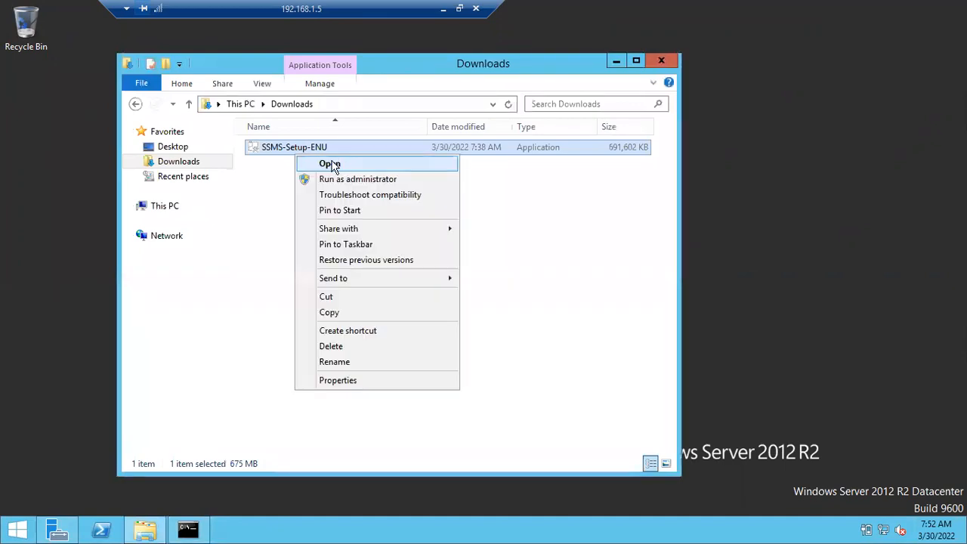
{"action": "left_click", "coordinate": [351, 187]}
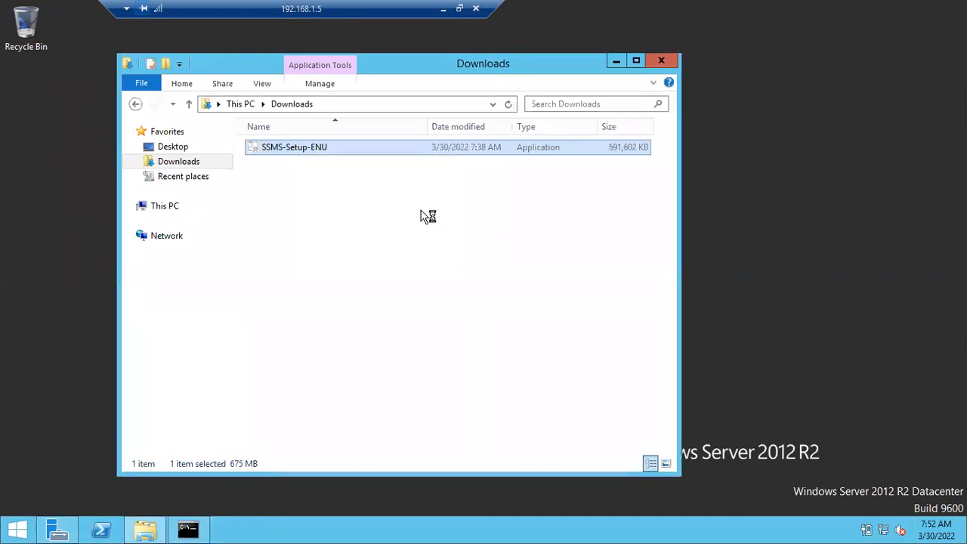
Minimize the Downloads window and the Remote Desktop session to show the host's VirtualBox VM.
{"action": "left_click", "coordinate": [616, 63]}
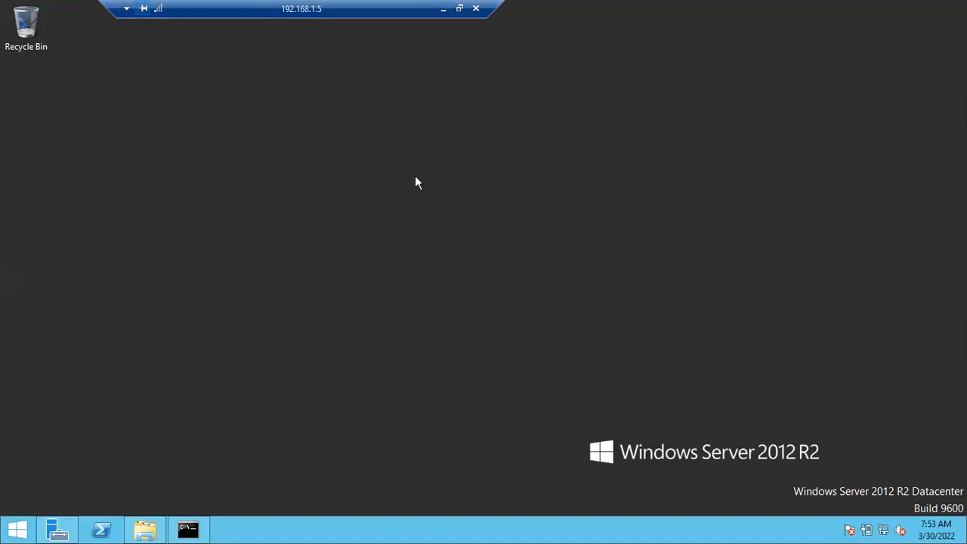
{"action": "left_click", "coordinate": [440, 24]}
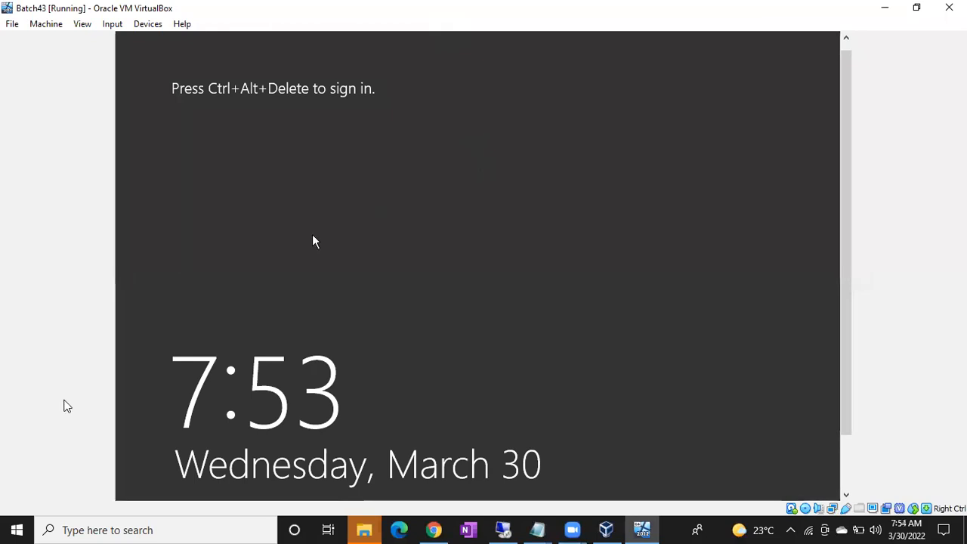
Search the host's Start menu, replacing the 'mana' query with 'ssms'.
{"action": "left_click", "coordinate": [11, 522]}
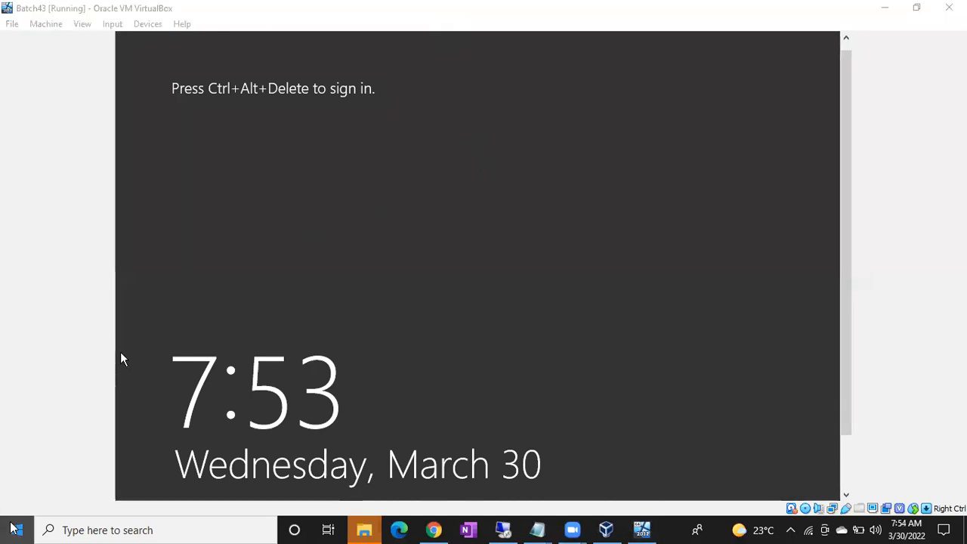
{"action": "type", "text": "mana"}
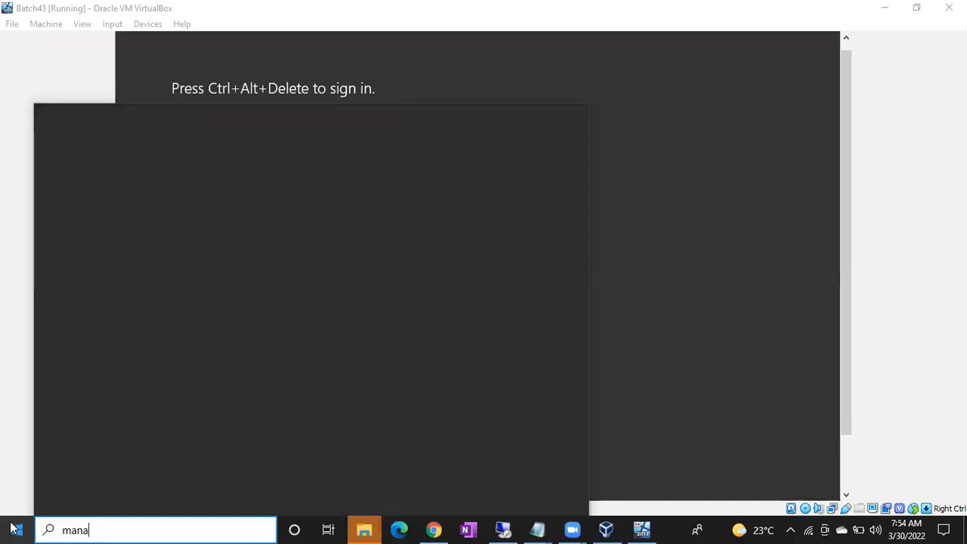
{"action": "key", "text": "BackSpace"}
{"action": "key", "text": "BackSpace"}
{"action": "key", "text": "BackSpace"}
{"action": "key", "text": "BackSpace"}
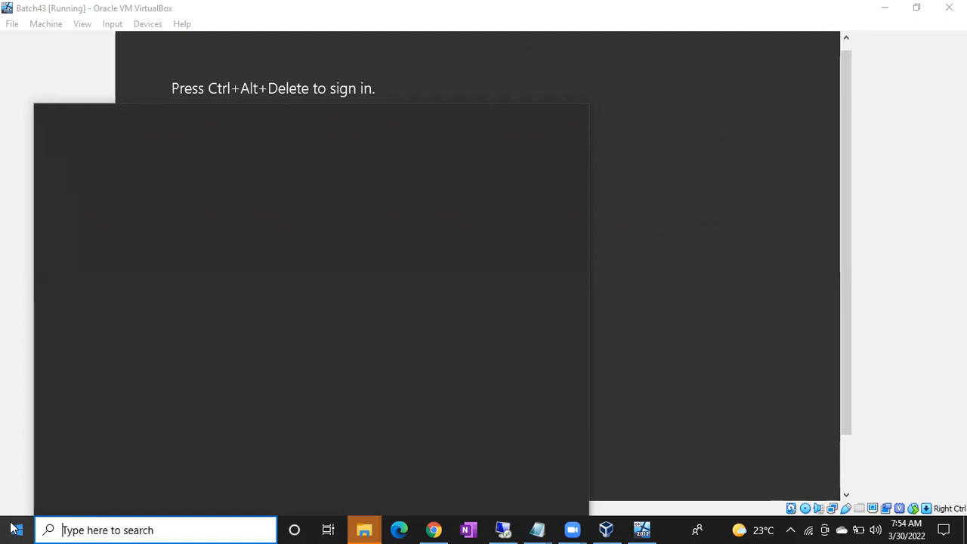
{"action": "type", "text": "ssms"}
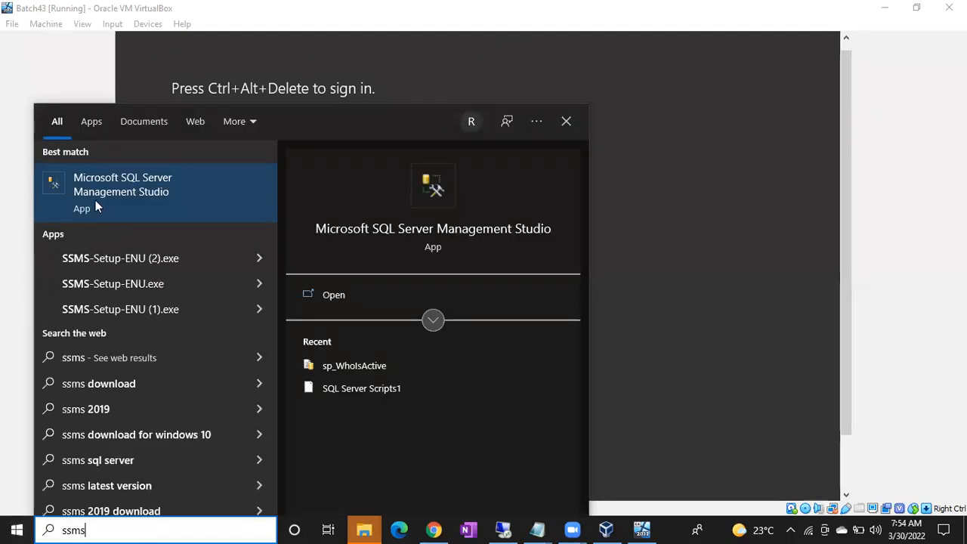
Launch Microsoft SQL Server Management Studio from the 'ssms' search result on the host.
{"action": "left_click", "coordinate": [122, 188]}
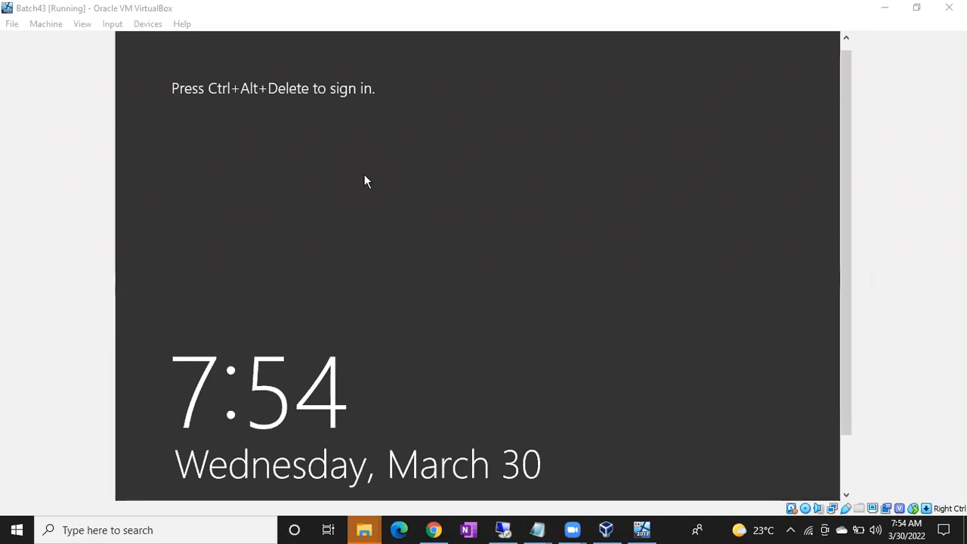
Return to the remote session, start installing SSMS 18.11.1, and bring Downloads forward.
{"action": "left_click", "coordinate": [503, 530]}
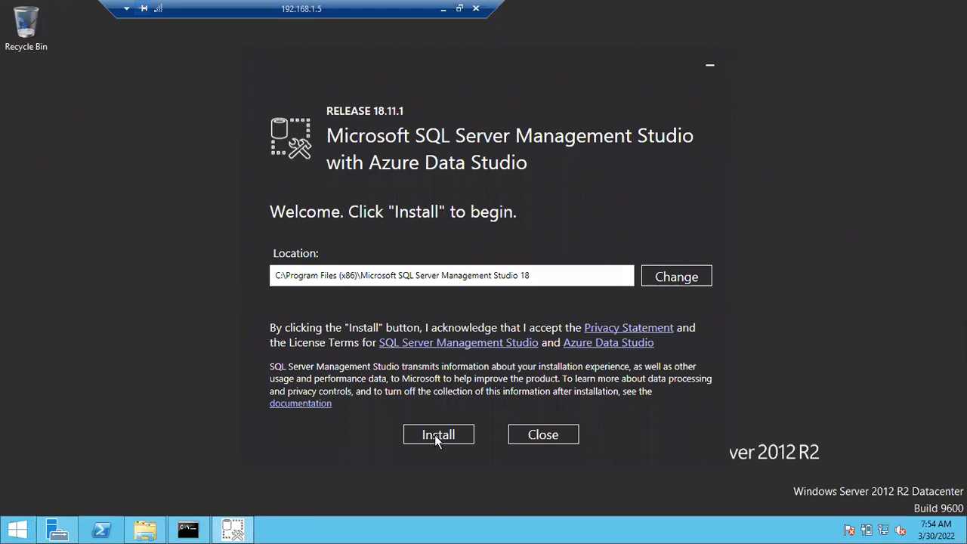
{"action": "left_click", "coordinate": [435, 435]}
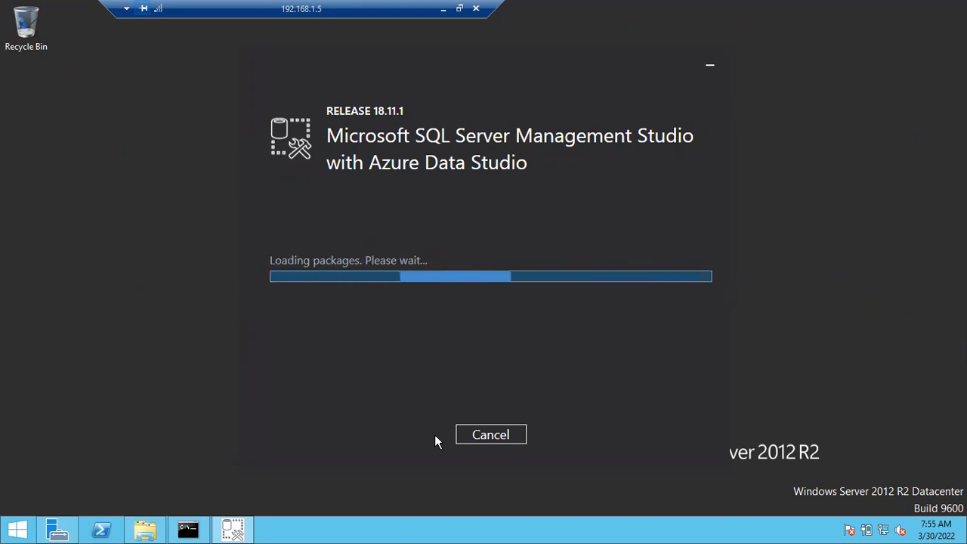
{"action": "left_click", "coordinate": [144, 532]}
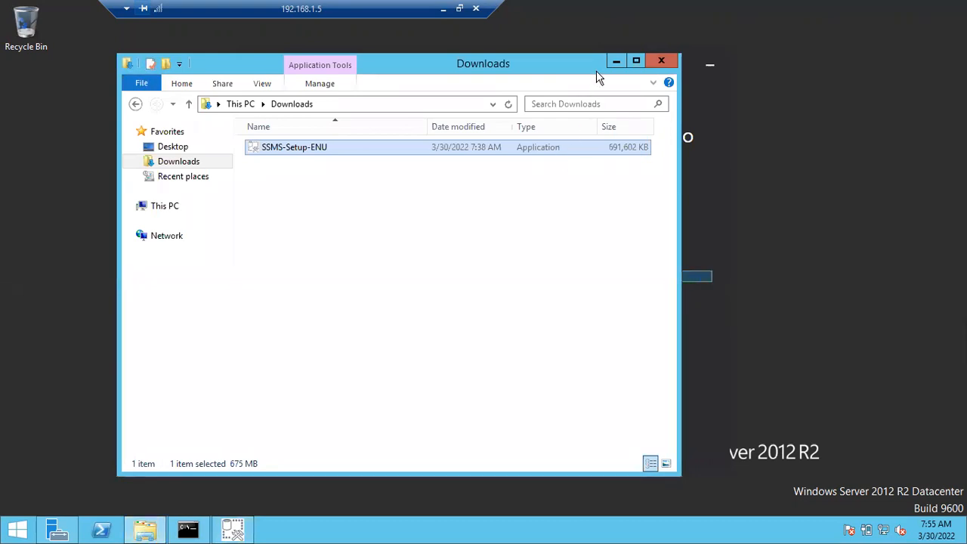
Minimize the Downloads window so the SSMS installation continues in the remote session.
{"action": "left_click", "coordinate": [616, 61]}
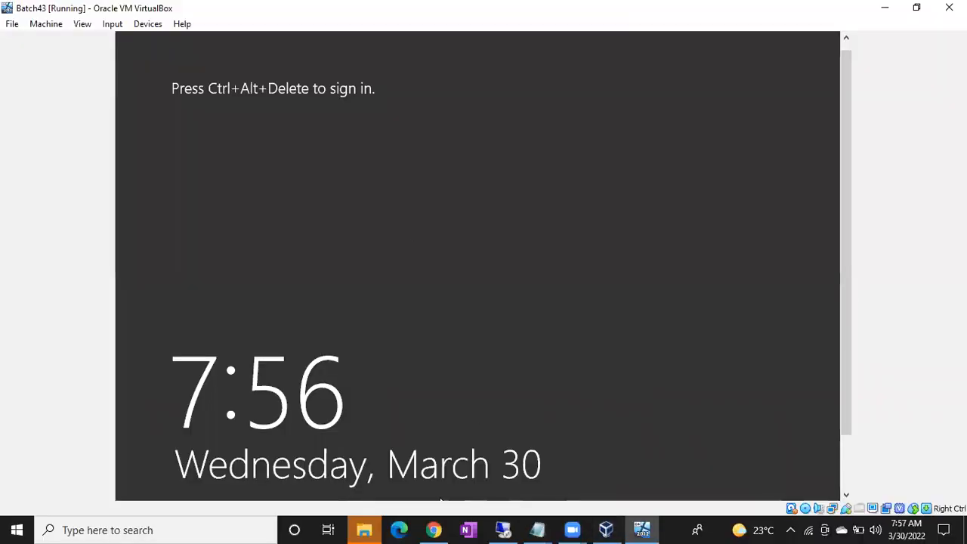
Bring up SSMS and connect to DESKTOP-BAS28LM using Windows Authentication.
{"action": "left_click", "coordinate": [17, 529]}
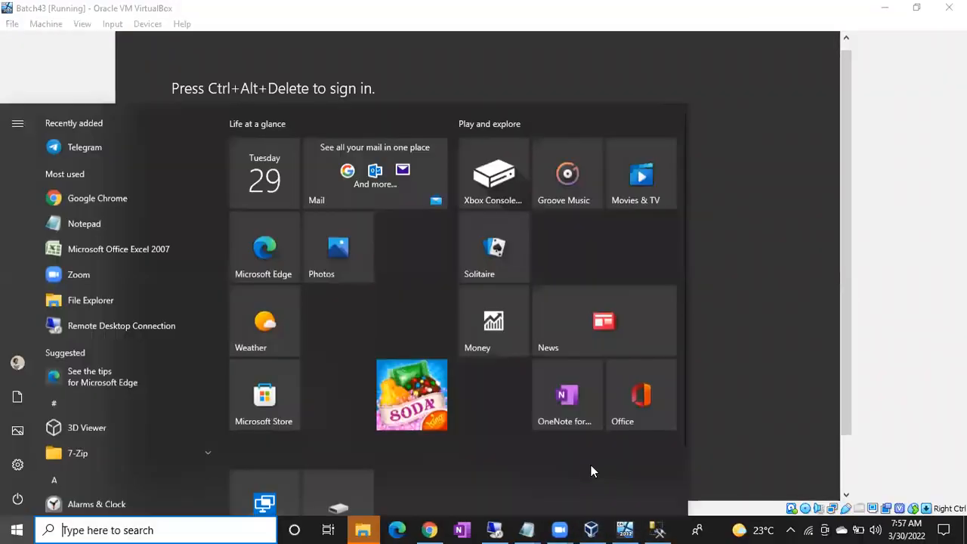
{"action": "left_click", "coordinate": [750, 370]}
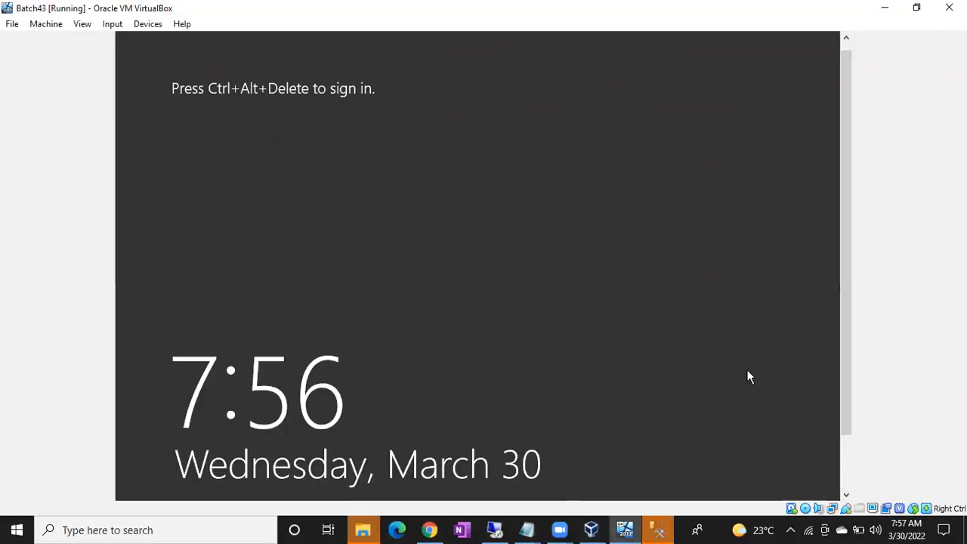
{"action": "left_click", "coordinate": [659, 528]}
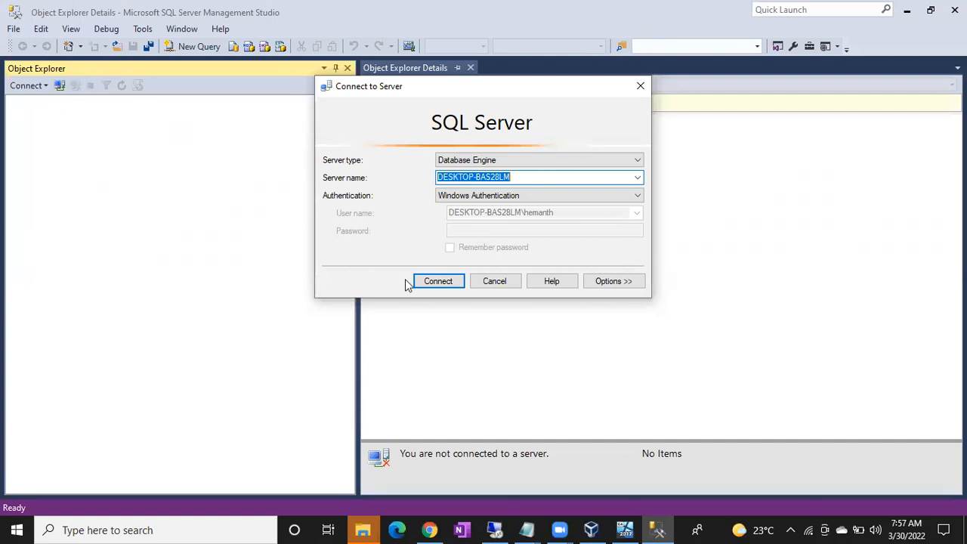
{"action": "left_click", "coordinate": [438, 284]}
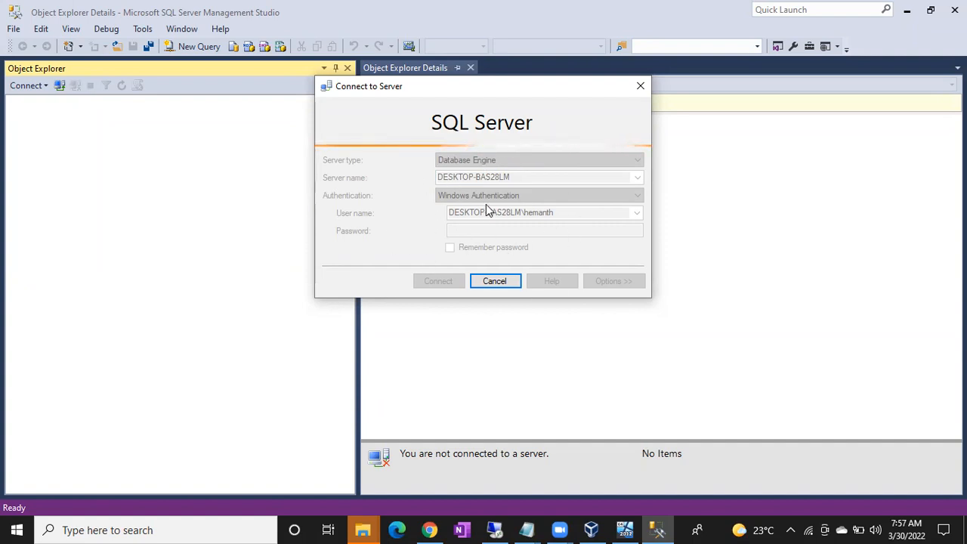
Let the DESKTOP-BAS28LM connection fail with network error 40, then show the Notepad window previews.
{"action": "left_click", "coordinate": [526, 530]}
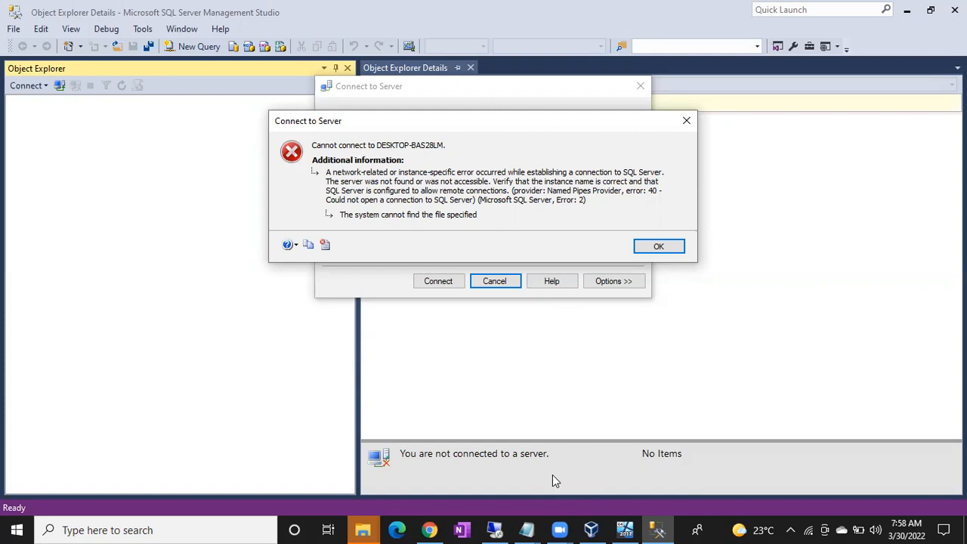
{"action": "left_click", "coordinate": [530, 529]}
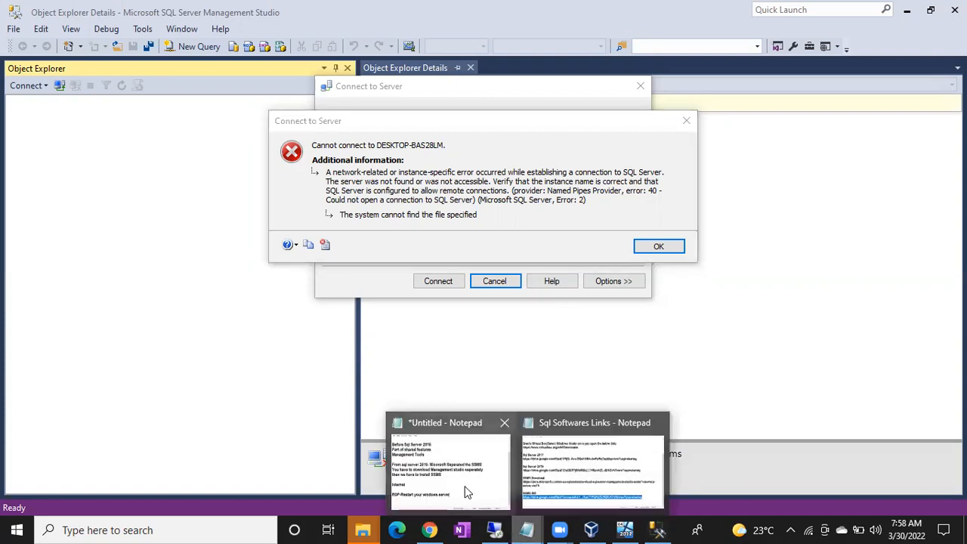
Add a 'Wrong Instance Name' line to the untitled notes, then dismiss the SSMS connection error.
{"action": "left_click", "coordinate": [468, 487]}
{"action": "key", "text": "Return"}
{"action": "key", "text": "Return"}
{"action": "key", "text": "Return"}
{"action": "key", "text": "Return"}
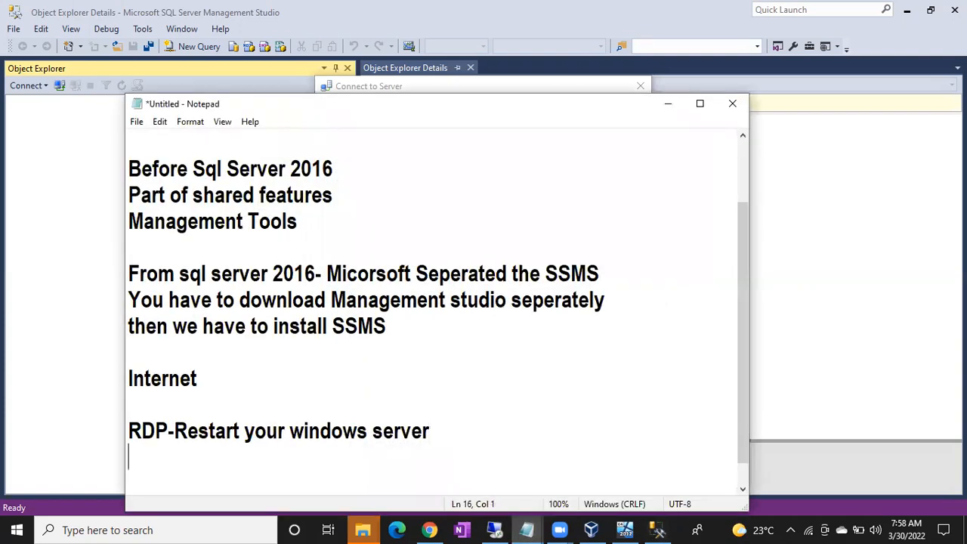
{"action": "type", "text": "W"}
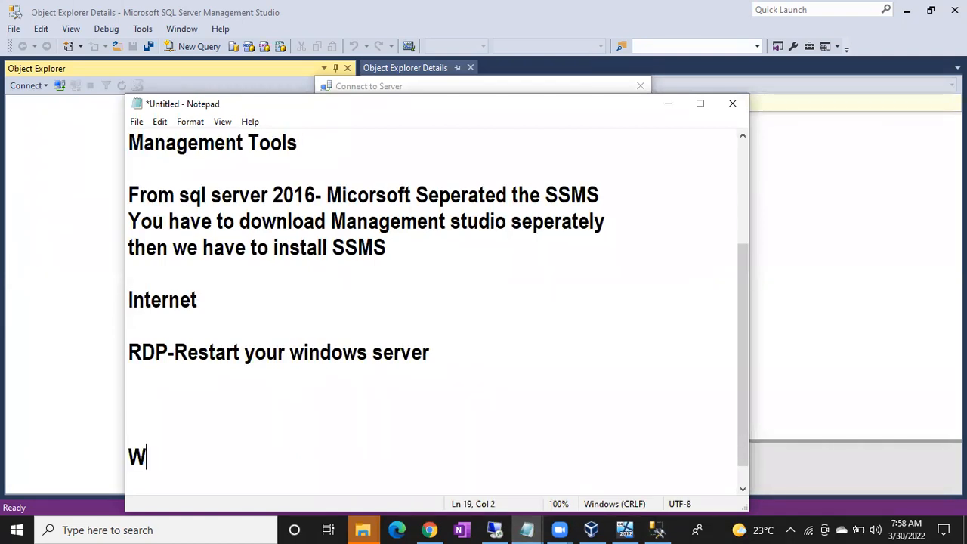
{"action": "type", "text": "rong Instance Name"}
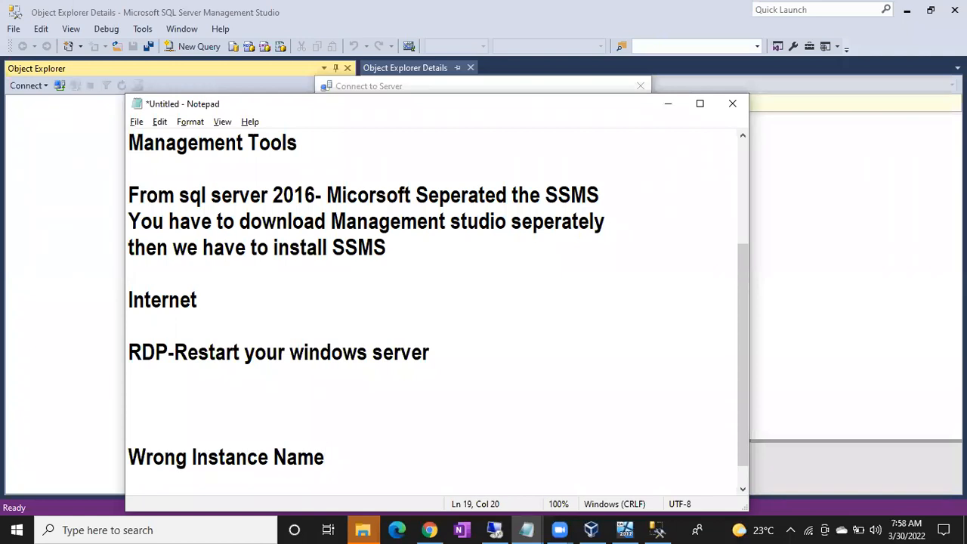
{"action": "key", "text": "alt+Tab"}
{"action": "left_click", "coordinate": [669, 246]}
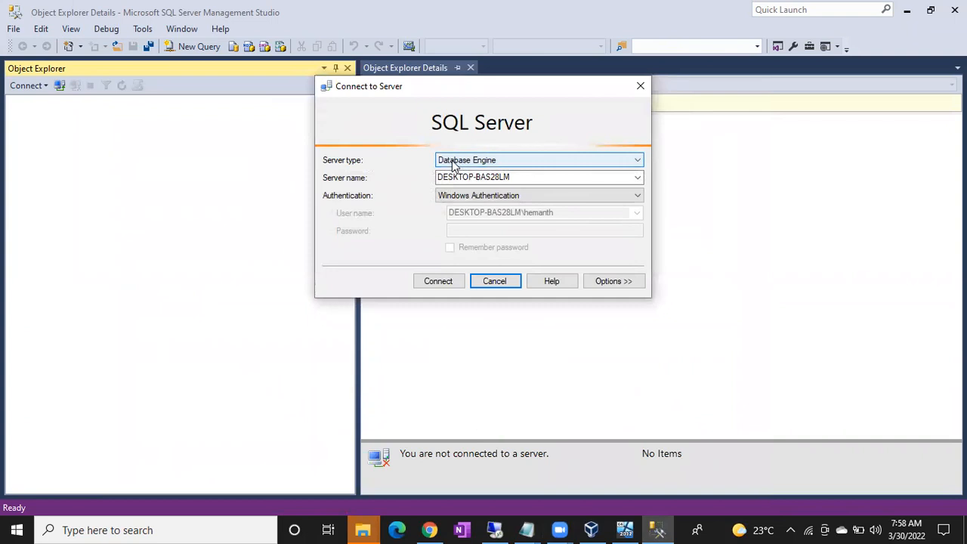
{"action": "left_click", "coordinate": [492, 282]}
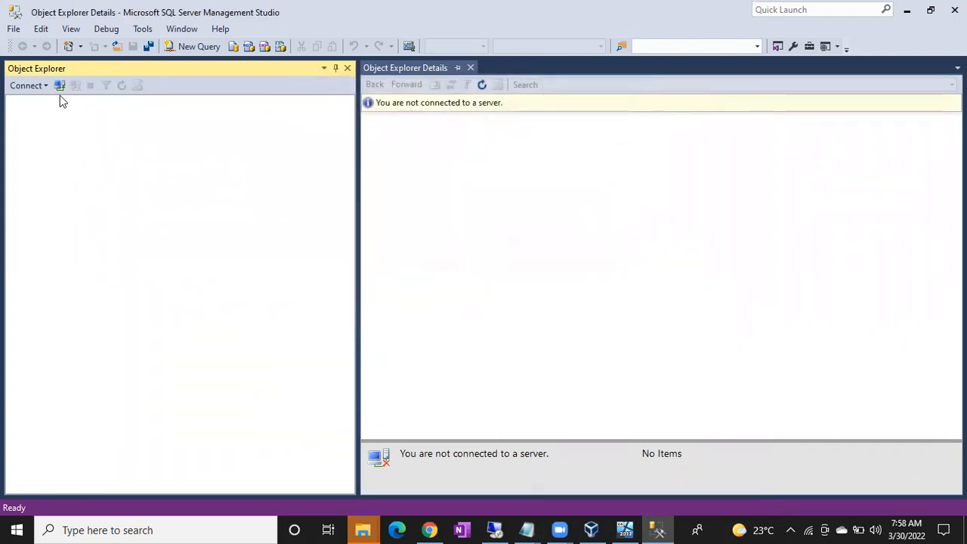
{"action": "left_click", "coordinate": [59, 84]}
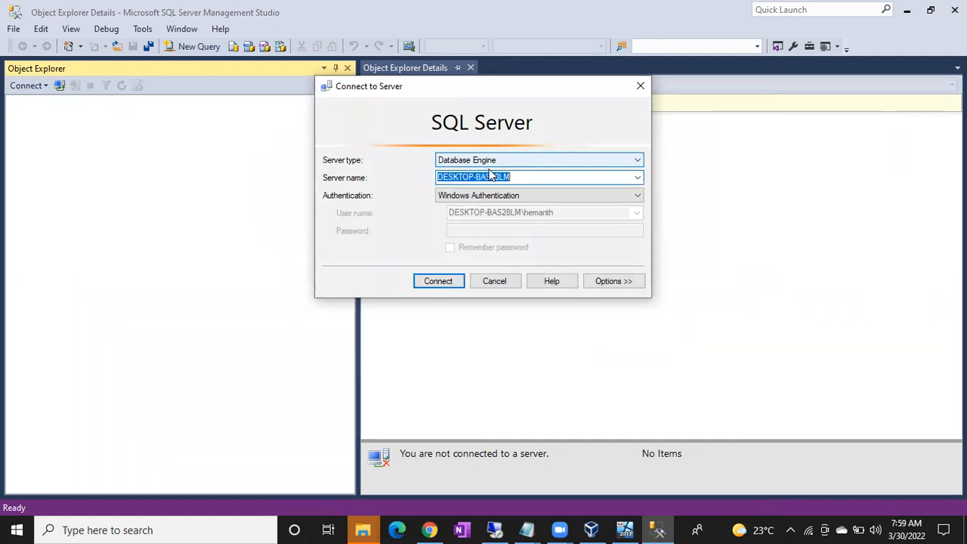
Select the full server name DESKTOP-BAS28LM in the Connect to Server dialog.
{"action": "left_click", "coordinate": [523, 178]}
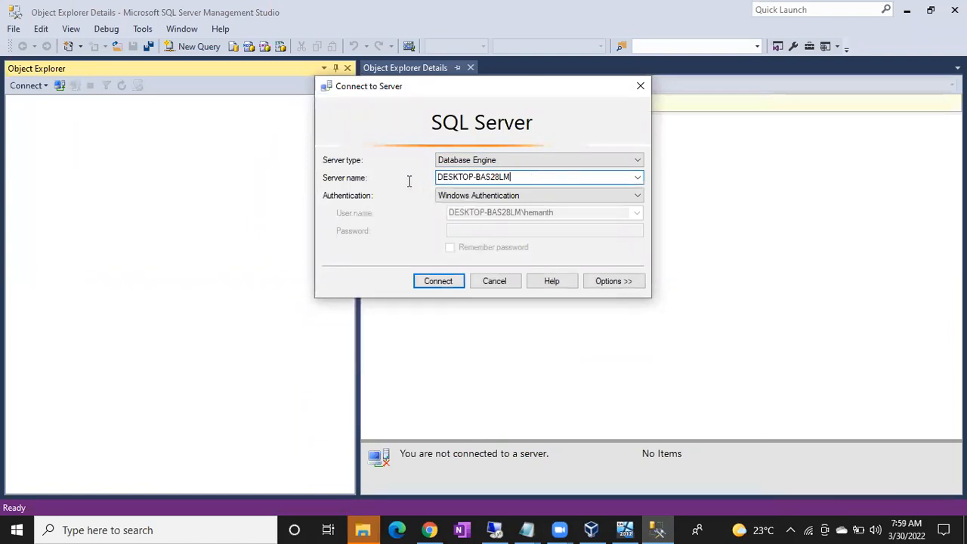
{"action": "key", "text": "ctrl+a"}
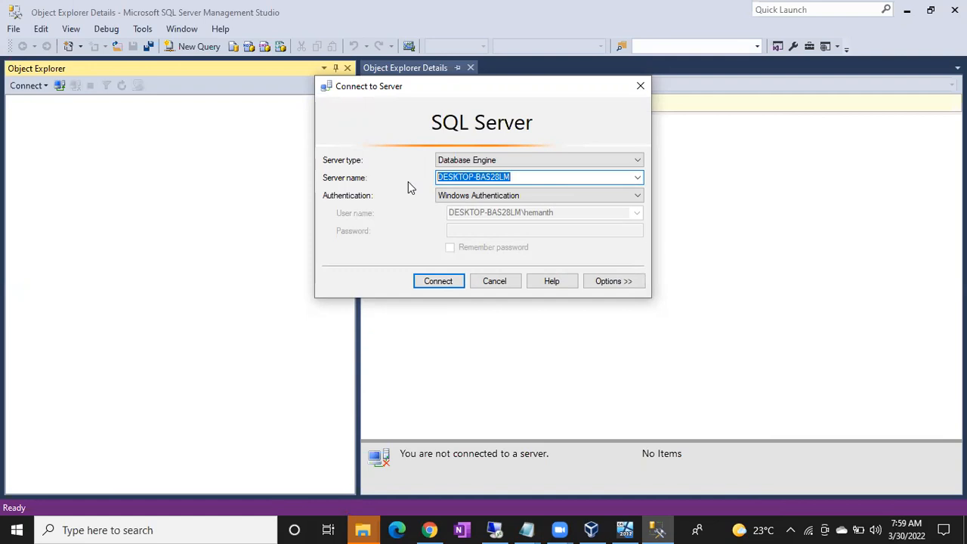
{"action": "left_click", "coordinate": [538, 177]}
{"action": "left_click_drag", "start_coordinate": [538, 177], "coordinate": [419, 179]}
{"action": "left_click", "coordinate": [528, 175]}
{"action": "left_click_drag", "start_coordinate": [529, 175], "coordinate": [425, 179]}
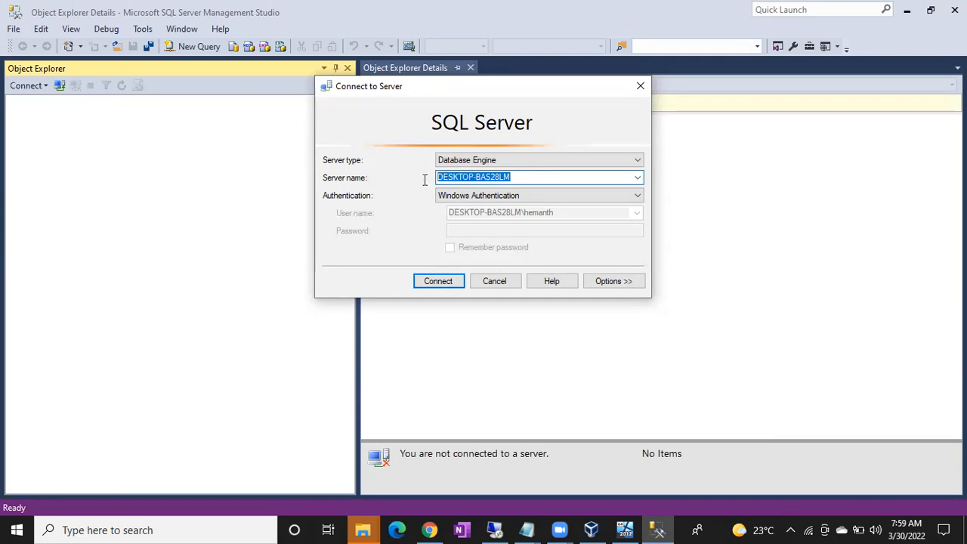
{"action": "left_click", "coordinate": [529, 194]}
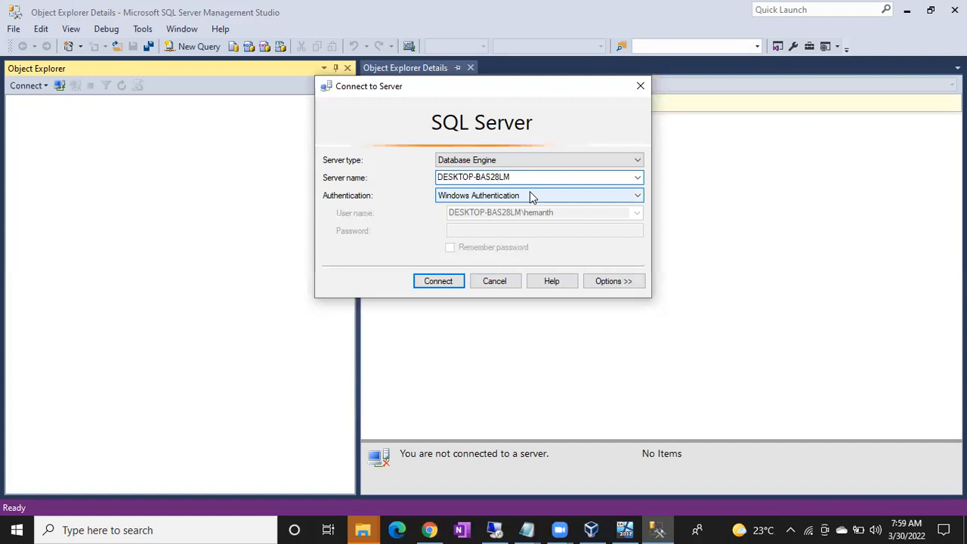
{"action": "left_click", "coordinate": [474, 218]}
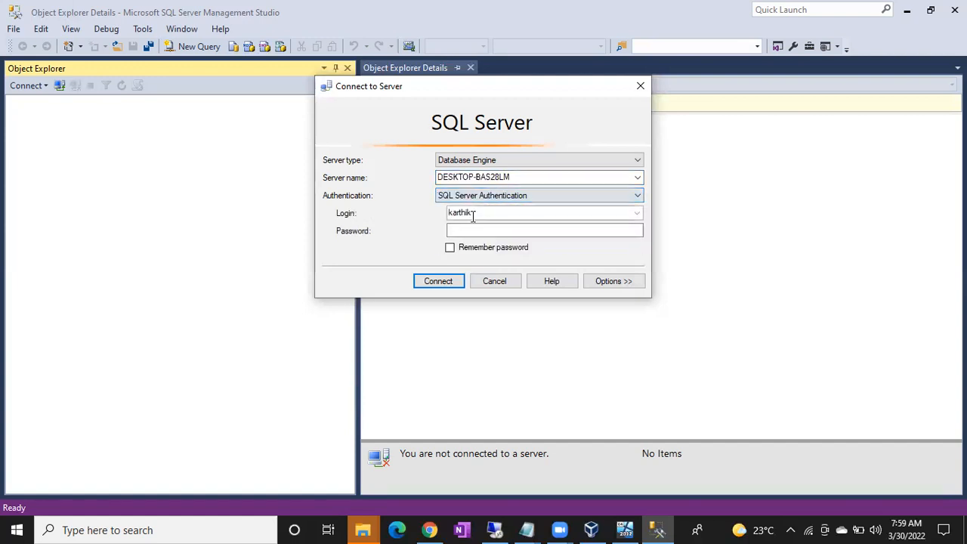
{"action": "left_click", "coordinate": [470, 195]}
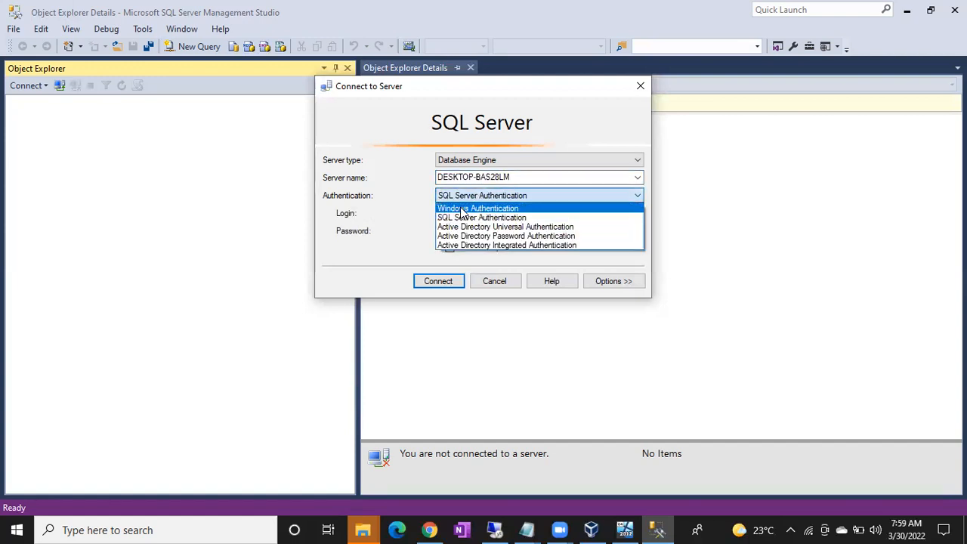
{"action": "left_click", "coordinate": [462, 208]}
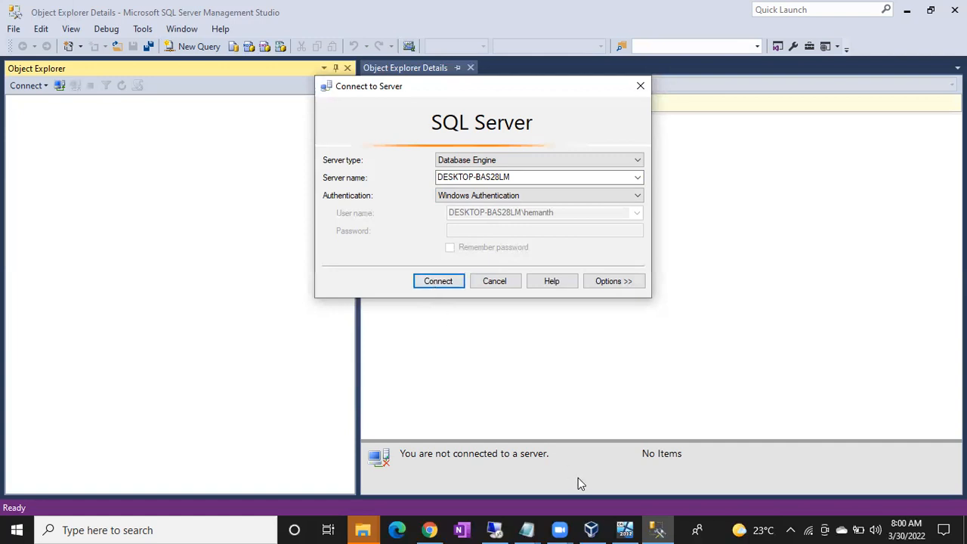
{"action": "left_click", "coordinate": [527, 529]}
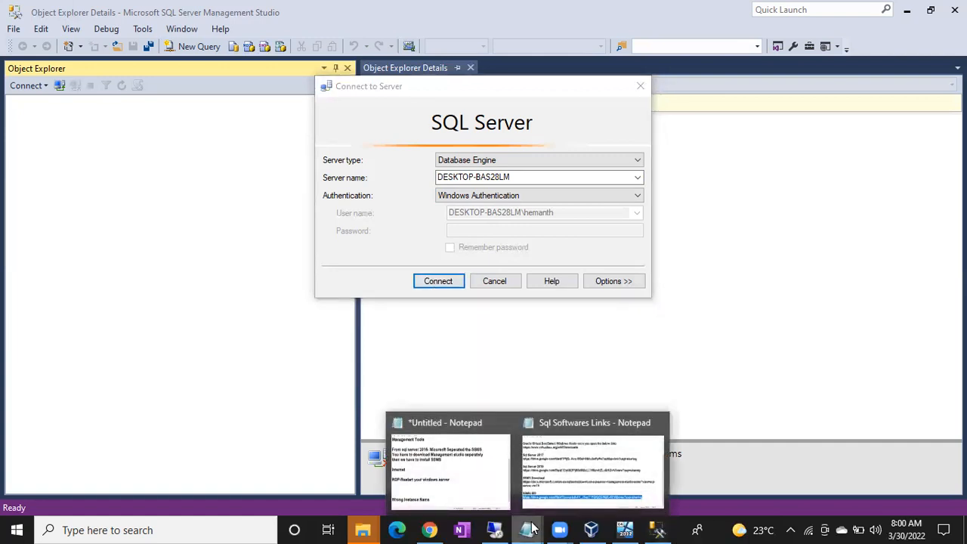
Note 'If the sql server is not running' below Wrong Instance Name, highlight it, and minimize Notepad.
{"action": "left_click", "coordinate": [457, 489]}
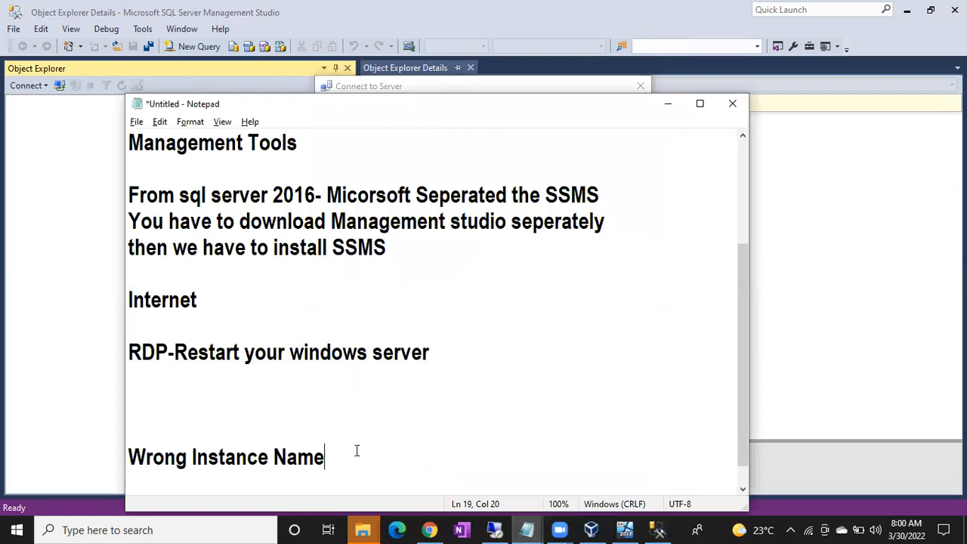
{"action": "key", "text": "Return"}
{"action": "type", "text": "If the"}
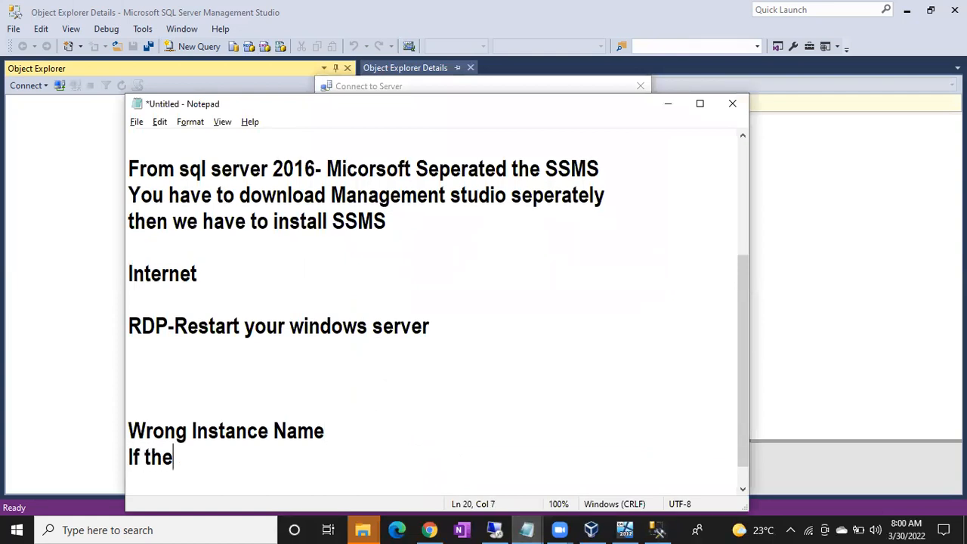
{"action": "type", "text": " sql server i"}
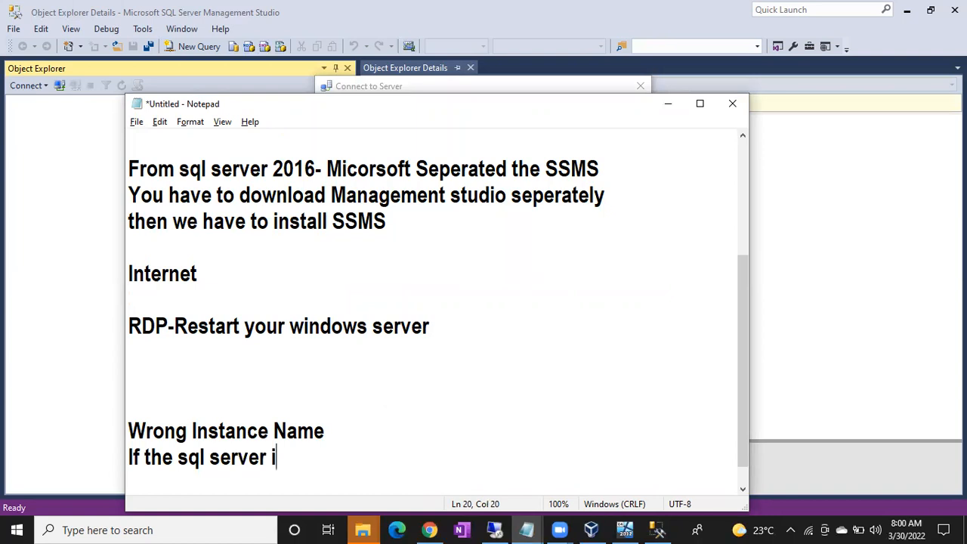
{"action": "type", "text": "s not running"}
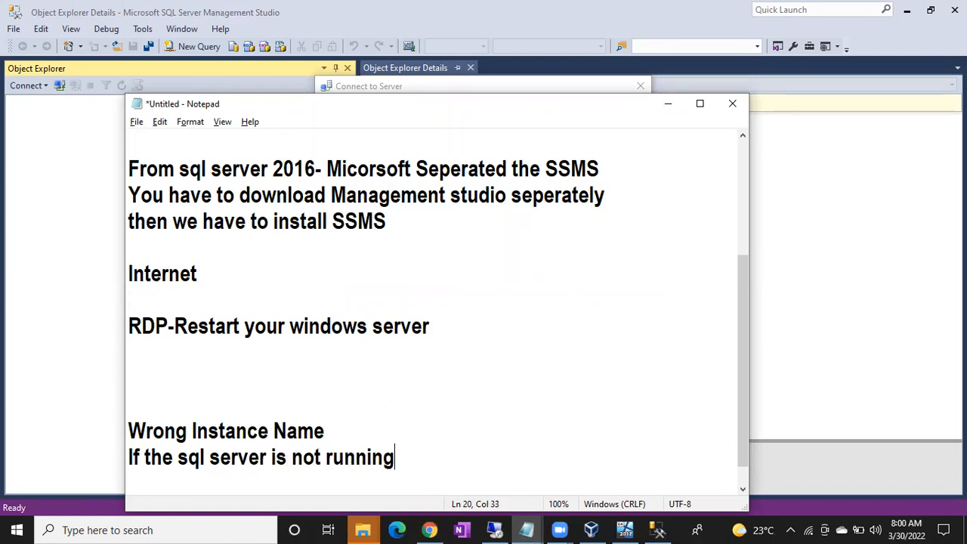
{"action": "key", "text": "Return"}
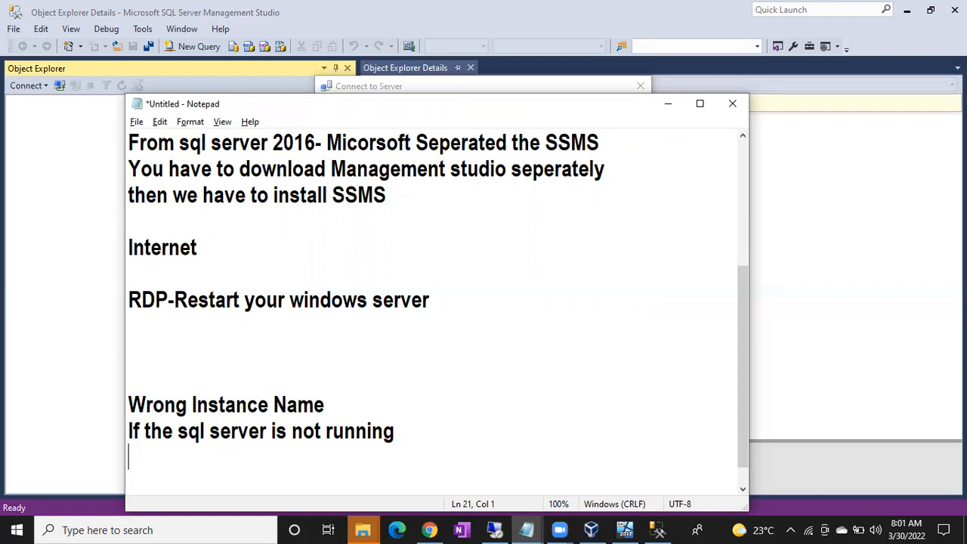
{"action": "left_click_drag", "start_coordinate": [177, 430], "coordinate": [410, 429]}
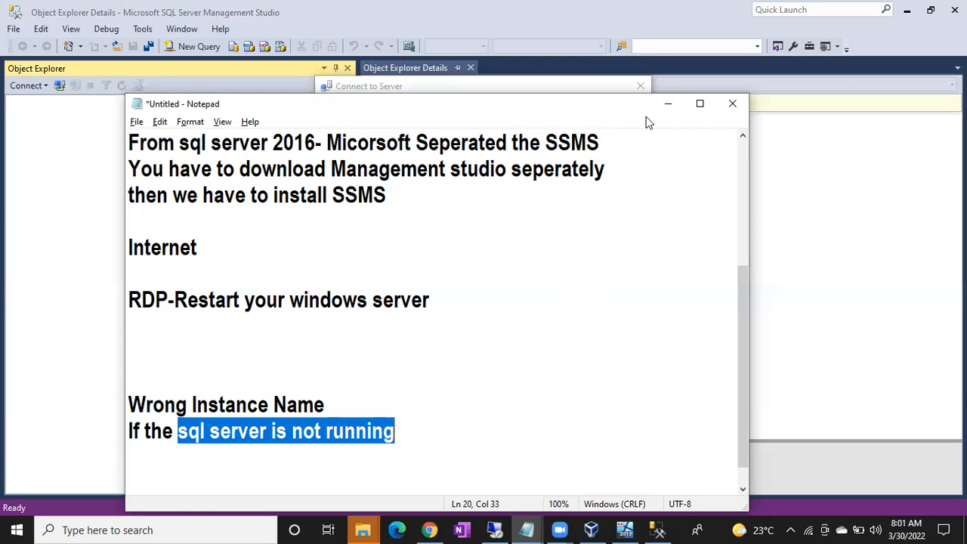
{"action": "left_click", "coordinate": [664, 105]}
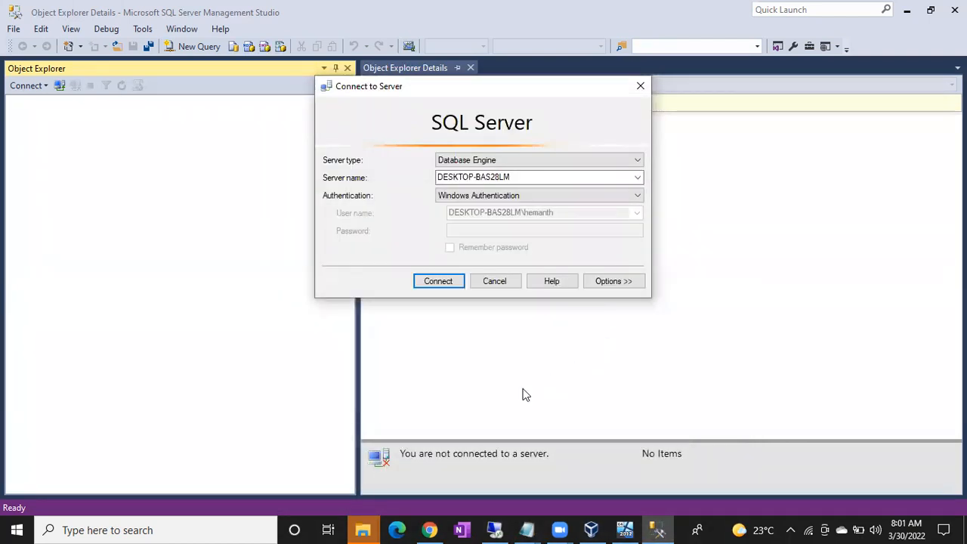
Run services.msc from the Win+R prompt to launch the Services console.
{"action": "key", "text": "super+r"}
{"action": "type", "text": "ser"}
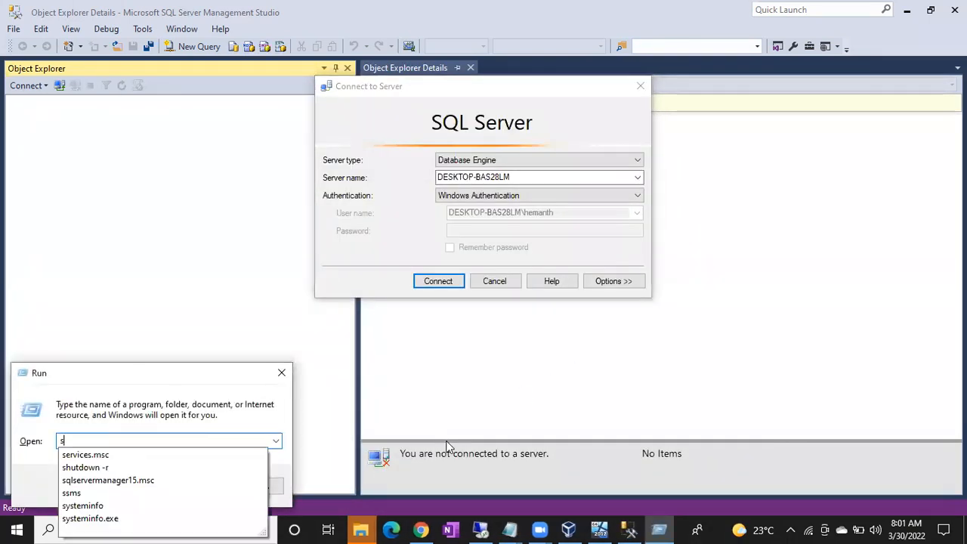
{"action": "key", "text": "Down"}
{"action": "key", "text": "Return"}
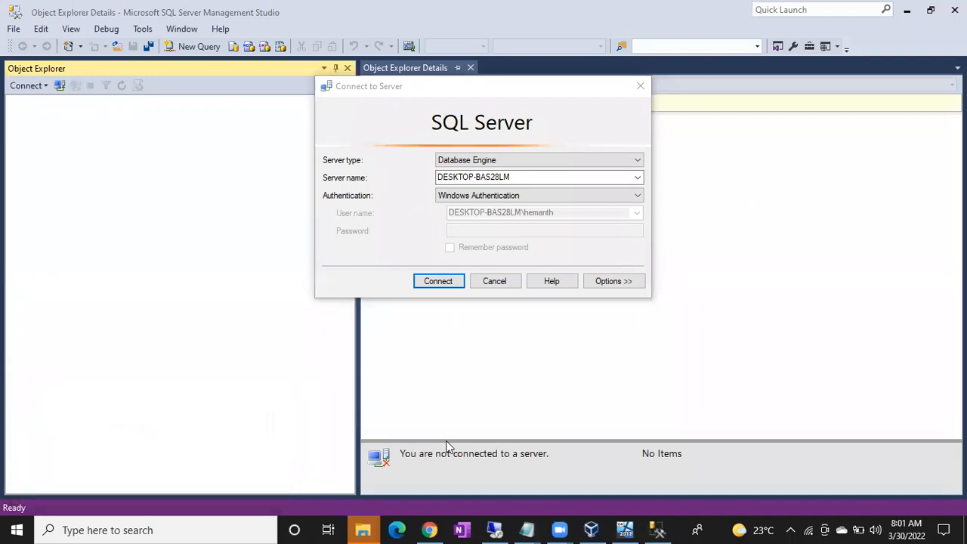
{"action": "key", "text": "super+r"}
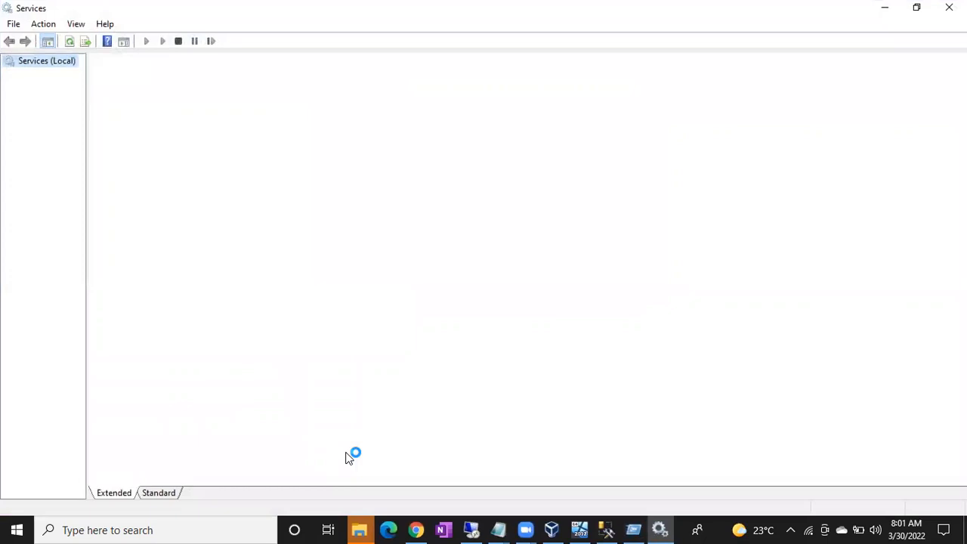
{"action": "key", "text": "super+r"}
{"action": "type", "text": "serv"}
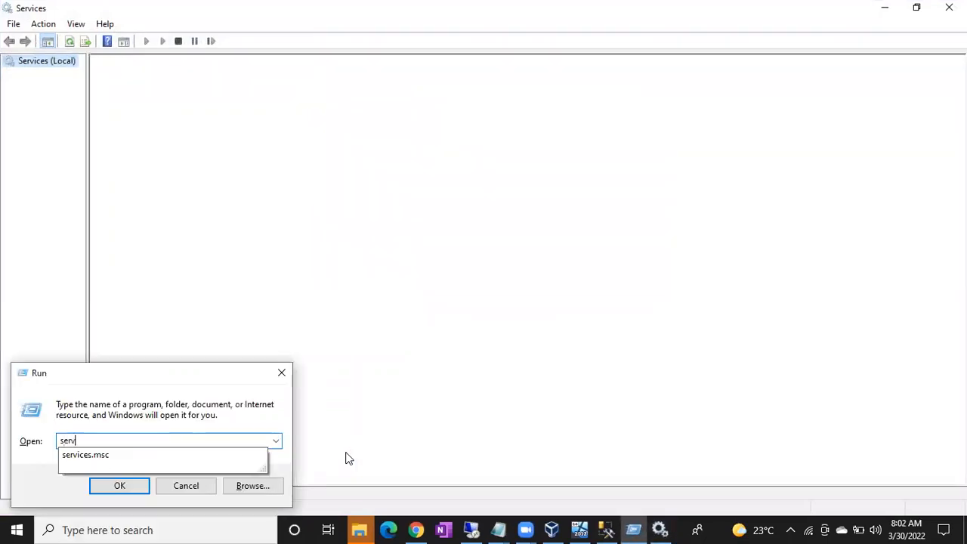
{"action": "type", "text": "ices.msc"}
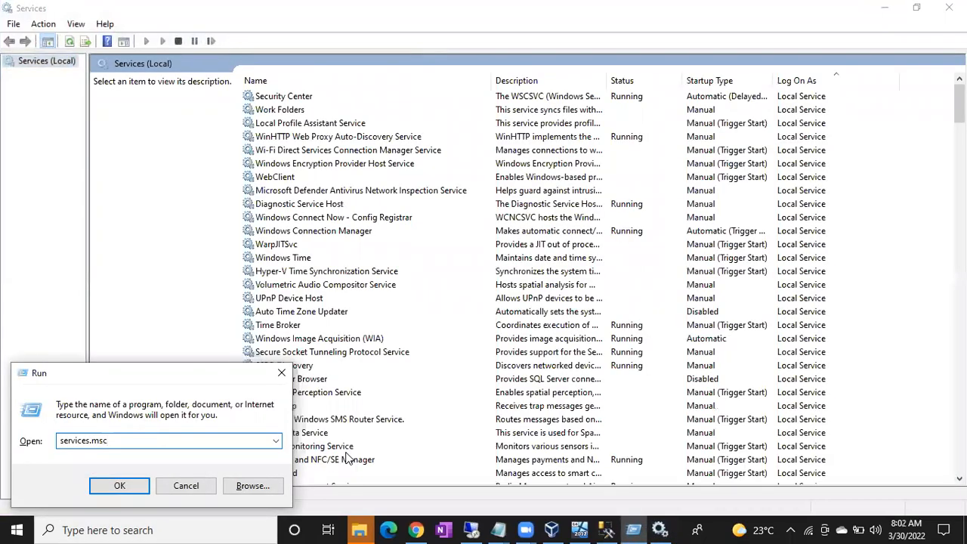
{"action": "key", "text": "Return"}
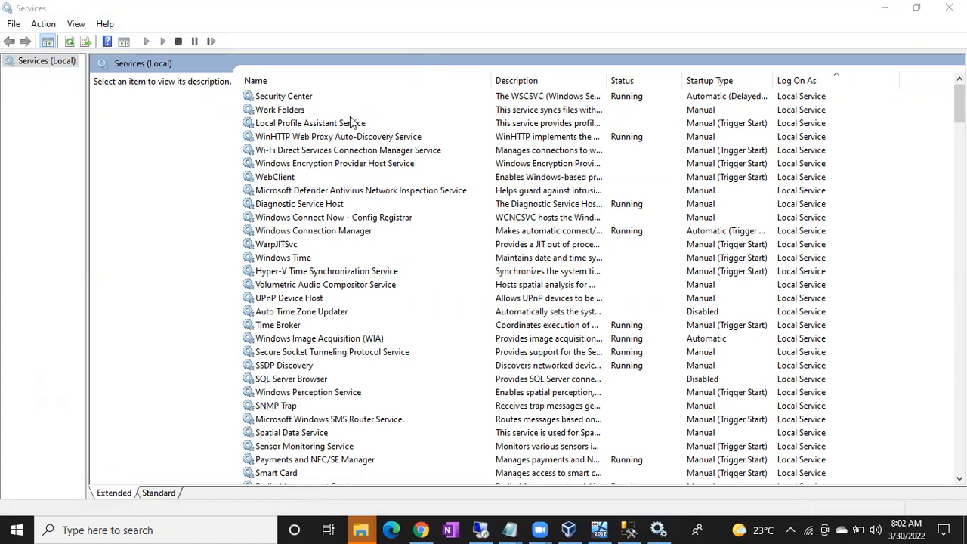
Sort services by Name and select SQL Server (MSSQLSERVER), which is stopped with Manual startup.
{"action": "left_click", "coordinate": [281, 83]}
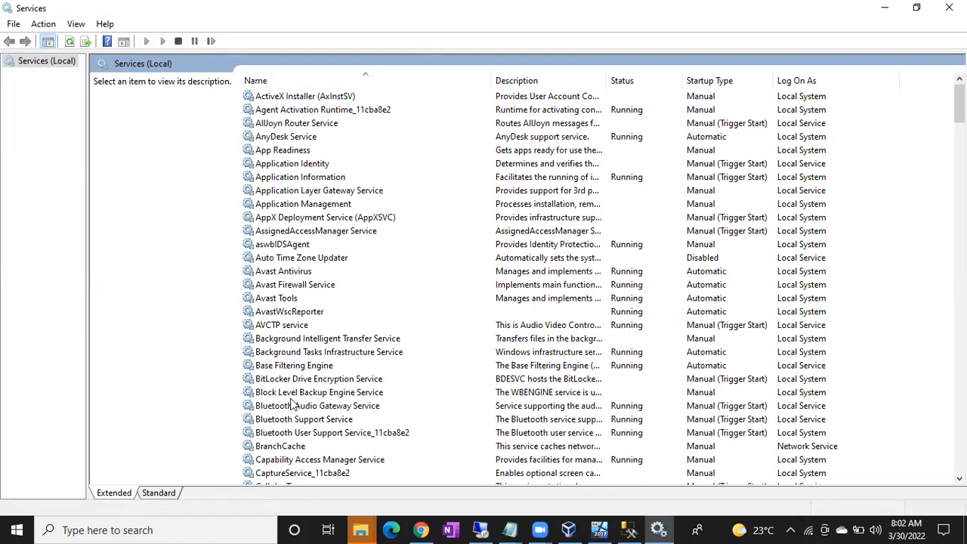
{"action": "left_click", "coordinate": [283, 232]}
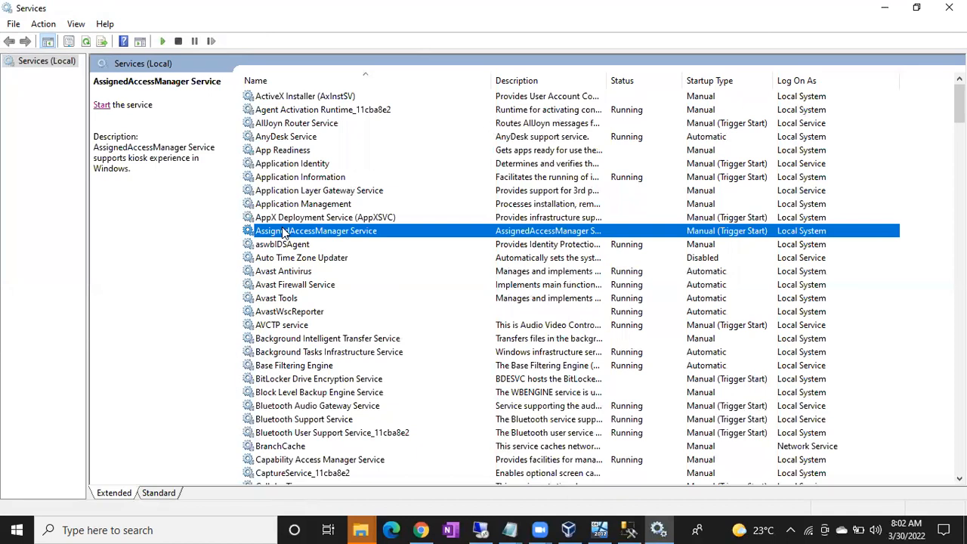
{"action": "key", "text": "s"}
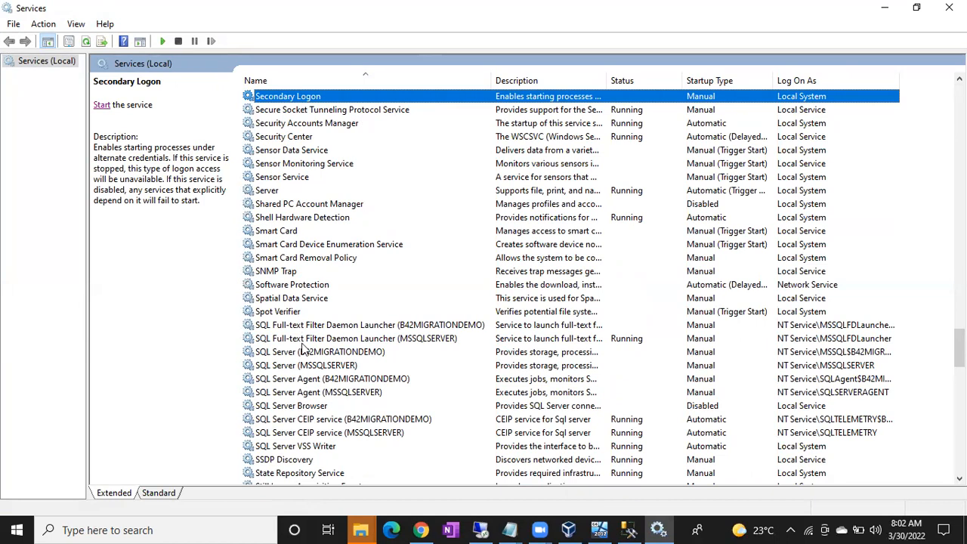
{"action": "left_click", "coordinate": [292, 377]}
{"action": "left_click", "coordinate": [292, 369]}
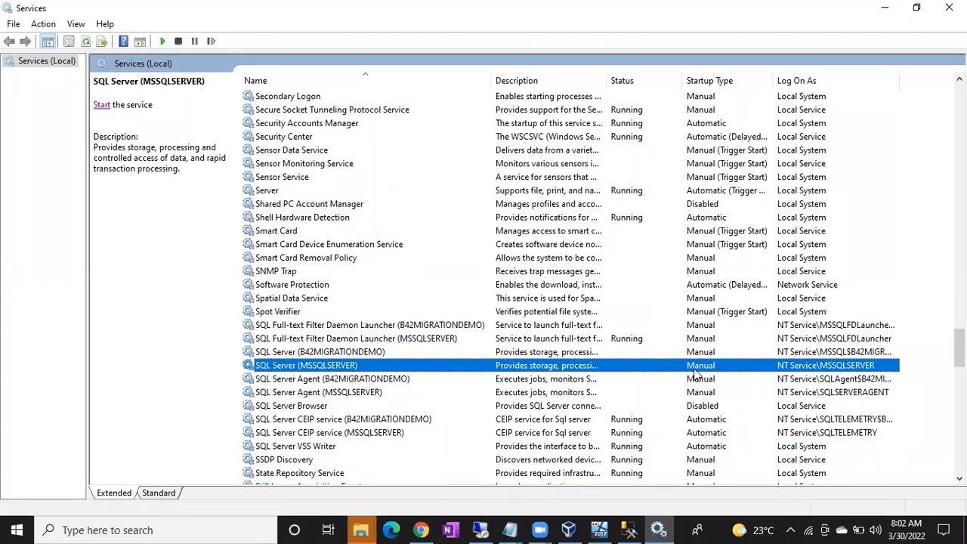
{"action": "right_click", "coordinate": [300, 369]}
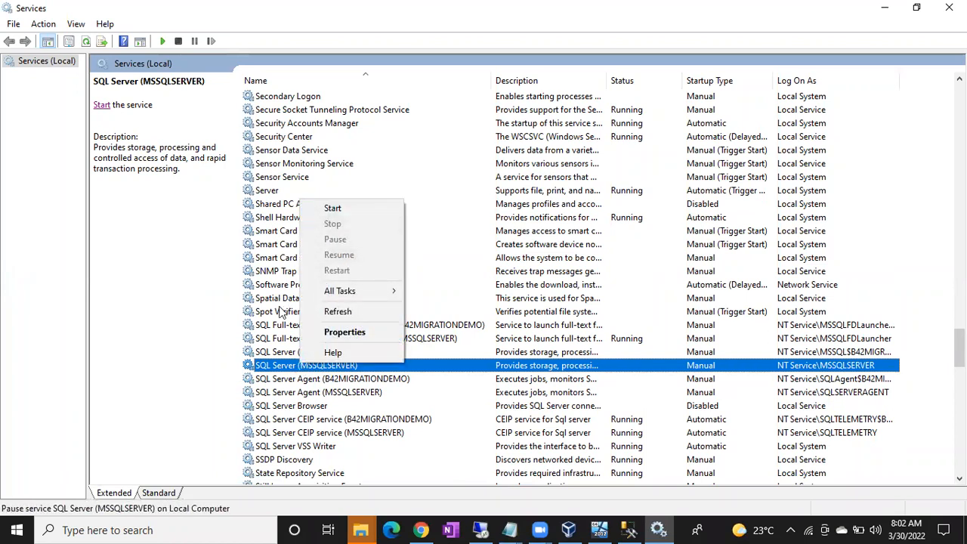
{"action": "left_click", "coordinate": [273, 370]}
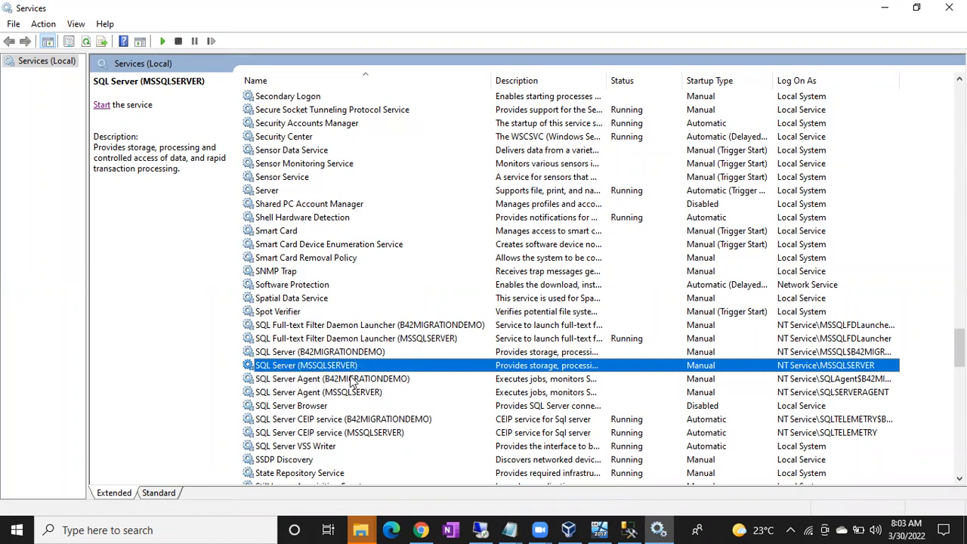
{"action": "left_click", "coordinate": [276, 341]}
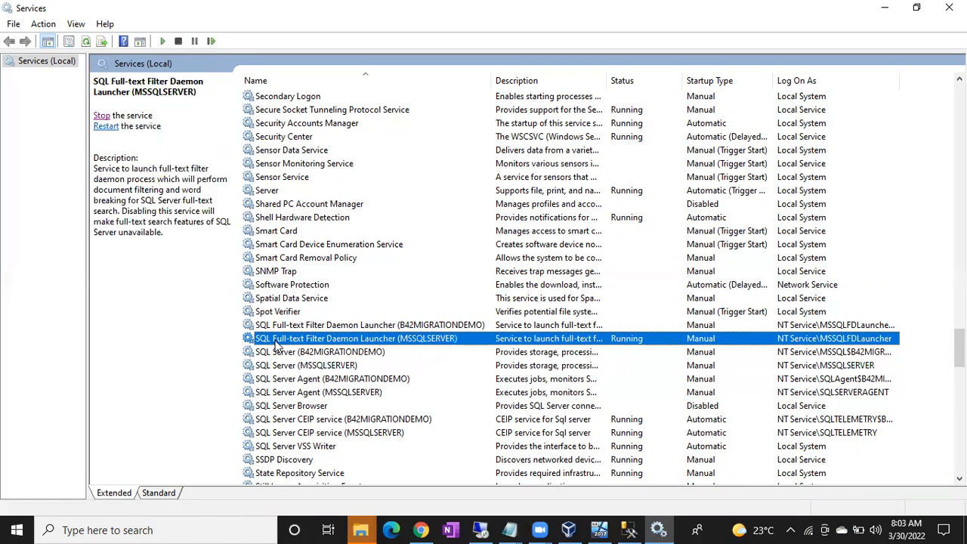
{"action": "left_click", "coordinate": [279, 381]}
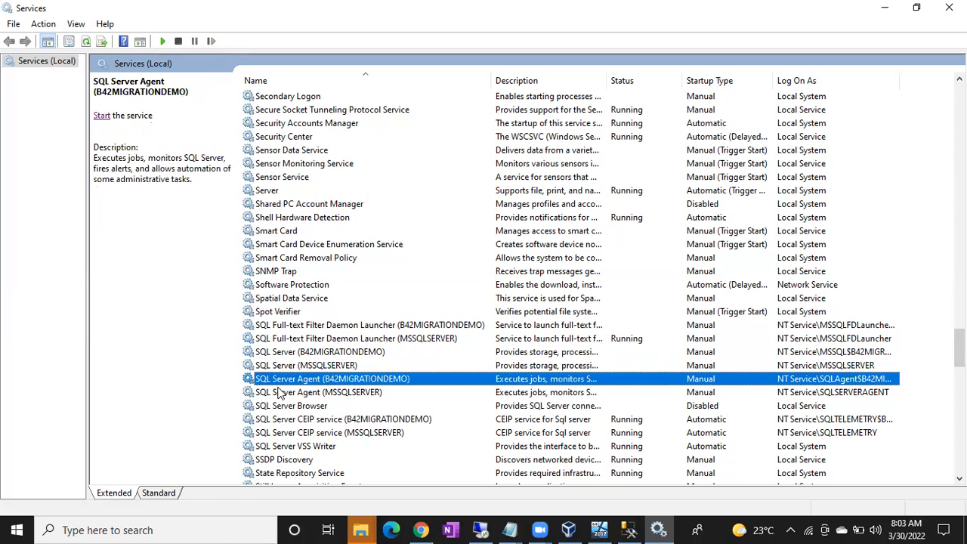
{"action": "left_click", "coordinate": [280, 408]}
{"action": "left_click", "coordinate": [280, 421]}
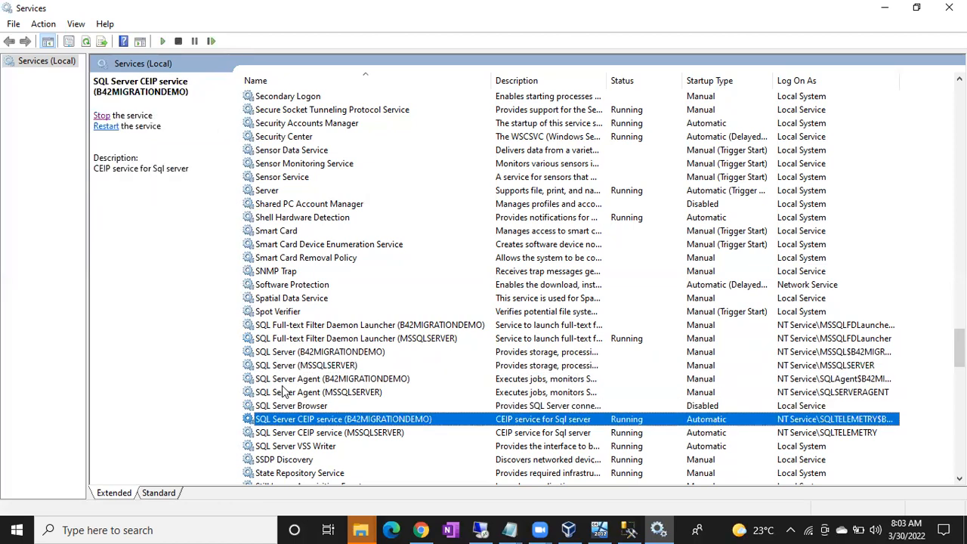
{"action": "left_click", "coordinate": [274, 365]}
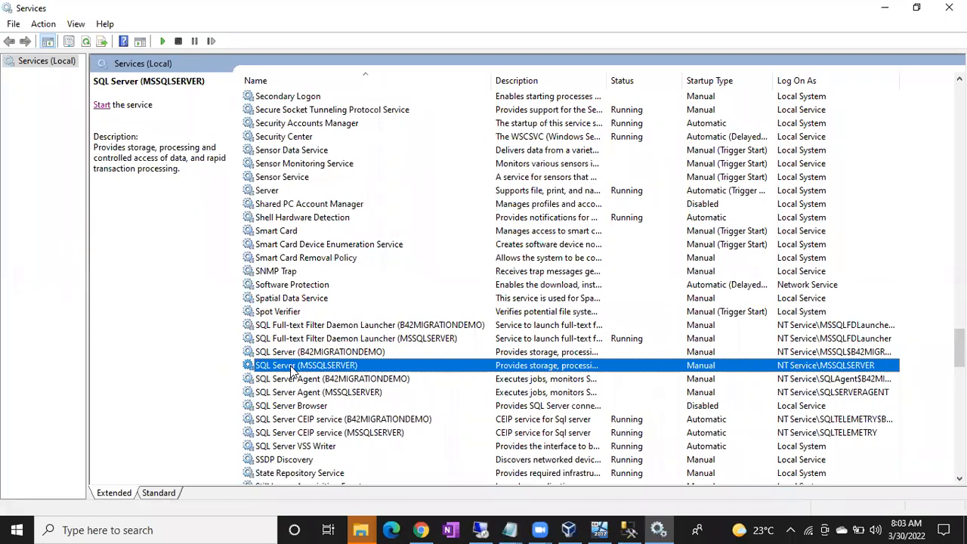
{"action": "left_click", "coordinate": [284, 352]}
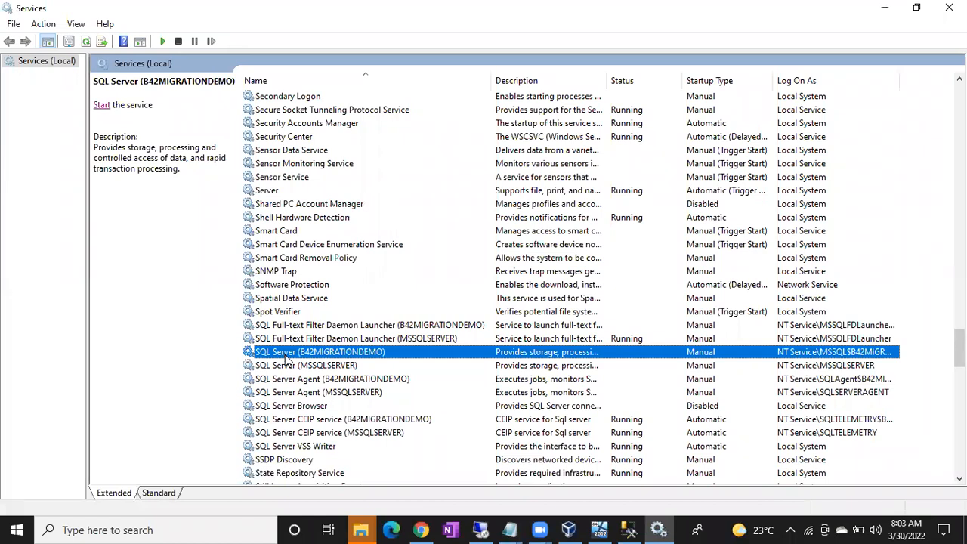
{"action": "left_click", "coordinate": [300, 367]}
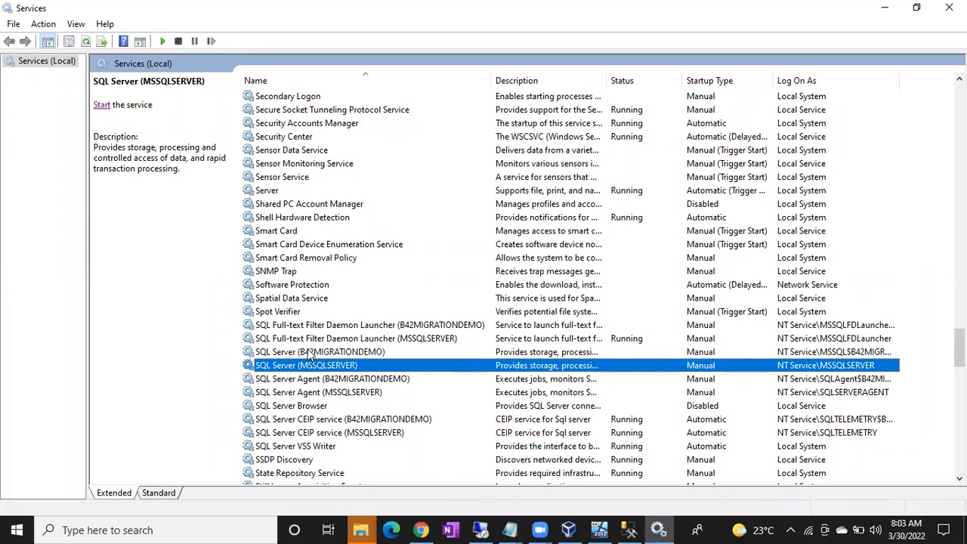
{"action": "left_click", "coordinate": [300, 353]}
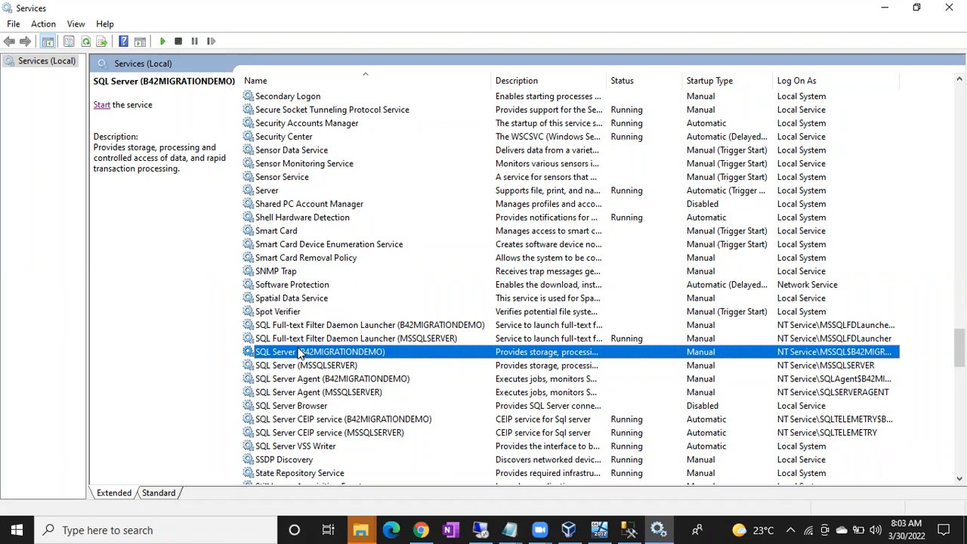
{"action": "left_click", "coordinate": [301, 366]}
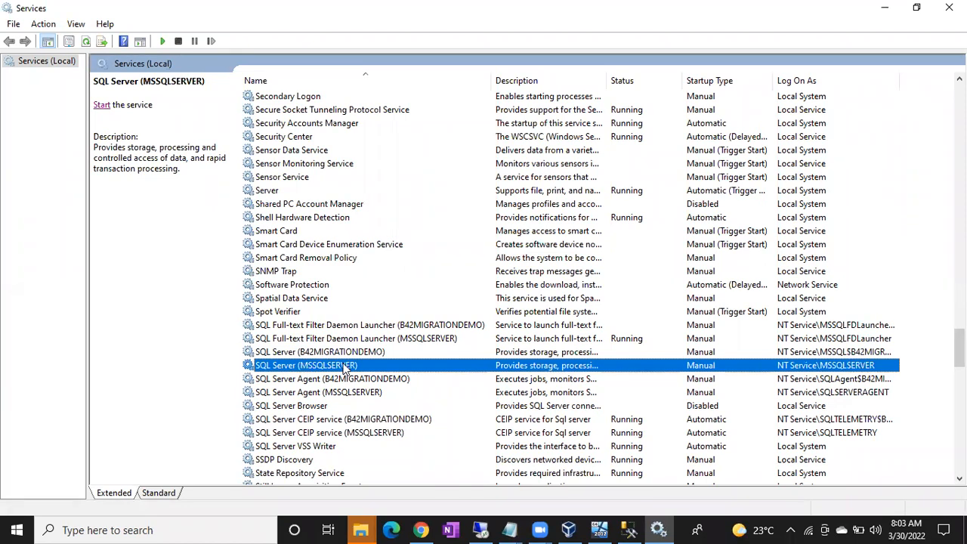
{"action": "left_click", "coordinate": [331, 352]}
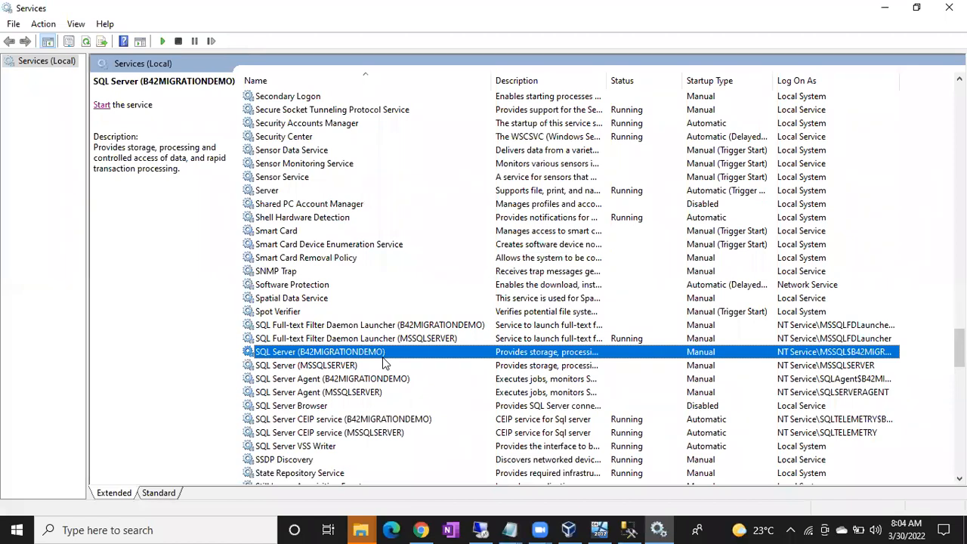
{"action": "left_click", "coordinate": [340, 367]}
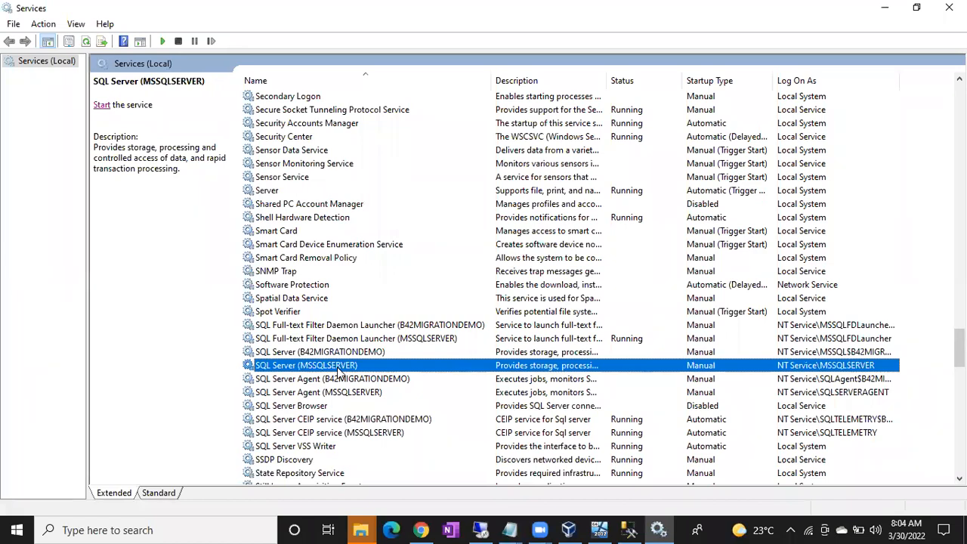
Start the SQL Server (MSSQLSERVER) service, check the remote session, then return to SSMS.
{"action": "right_click", "coordinate": [317, 364]}
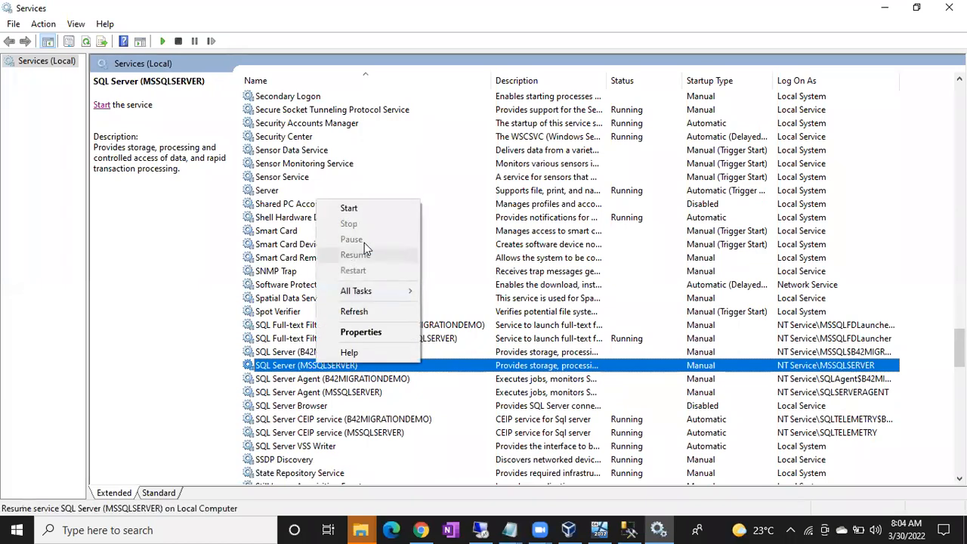
{"action": "left_click", "coordinate": [370, 208]}
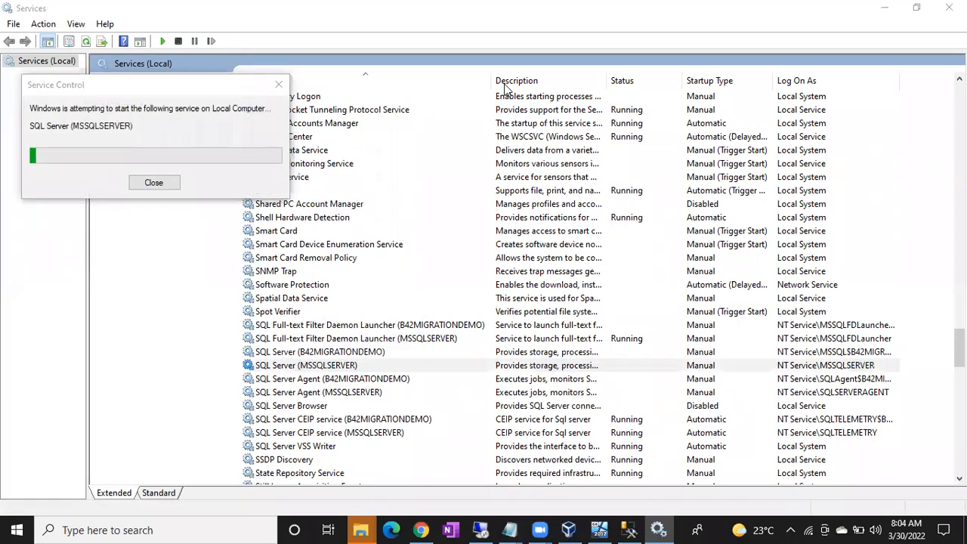
{"action": "left_click", "coordinate": [482, 527]}
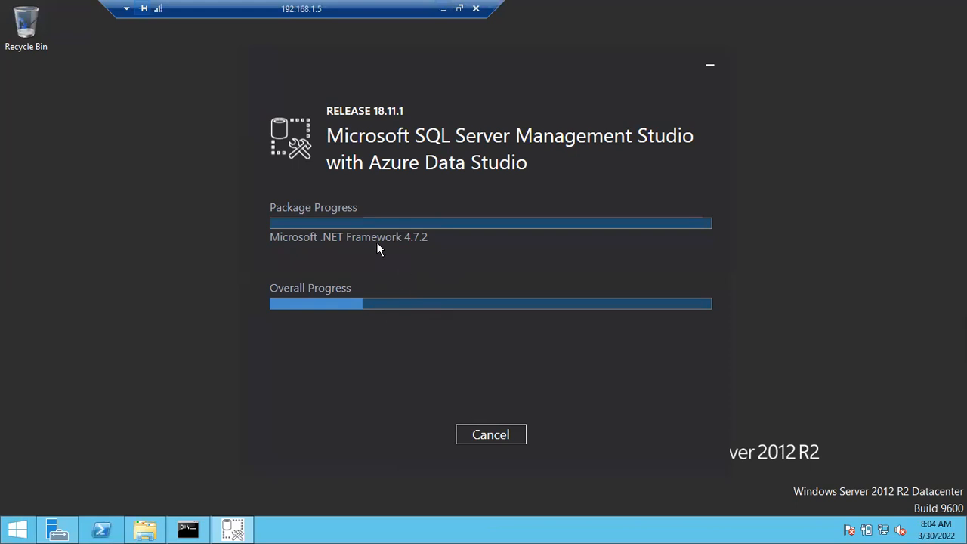
{"action": "left_click", "coordinate": [426, 28]}
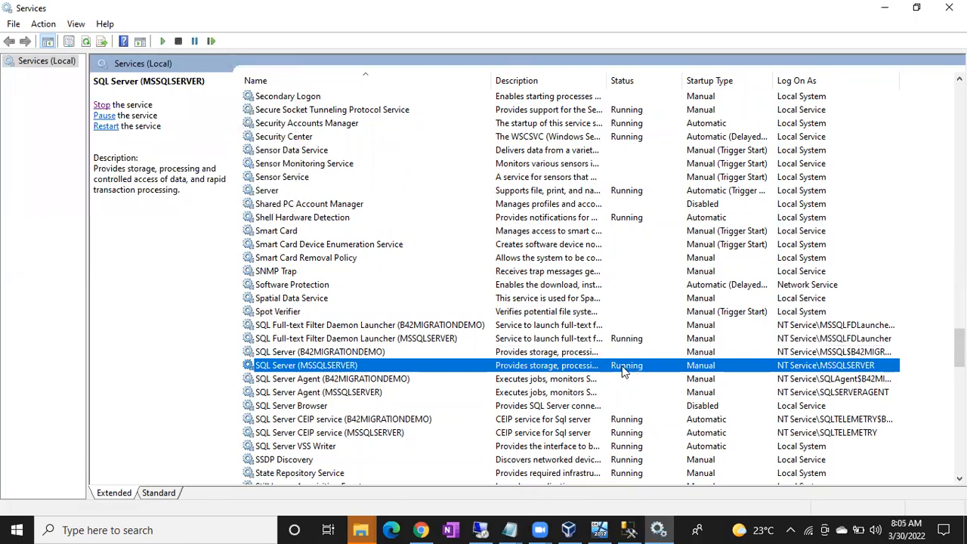
{"action": "left_click", "coordinate": [628, 529]}
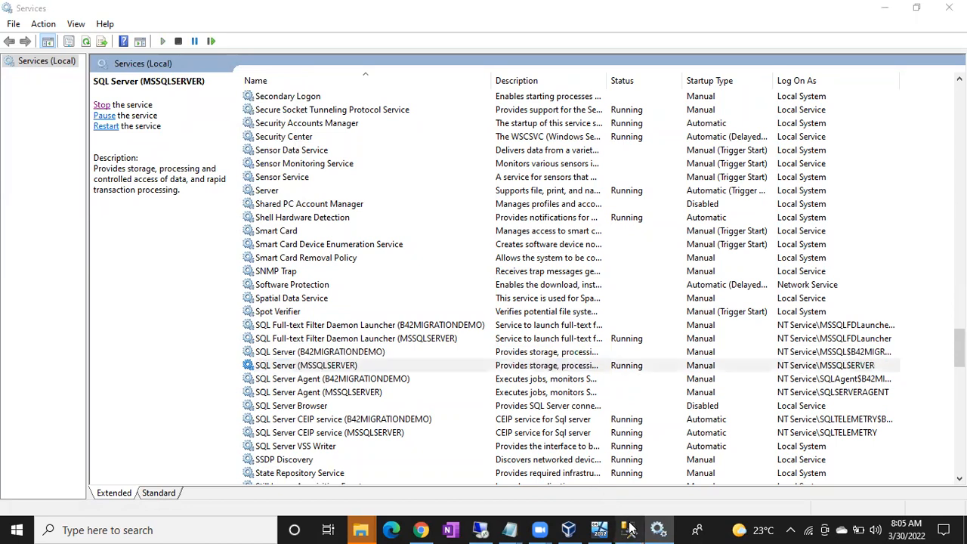
Submit the DESKTOP-BAS28LM connection and wait while SSMS shows Not Responding.
{"action": "left_click", "coordinate": [445, 281]}
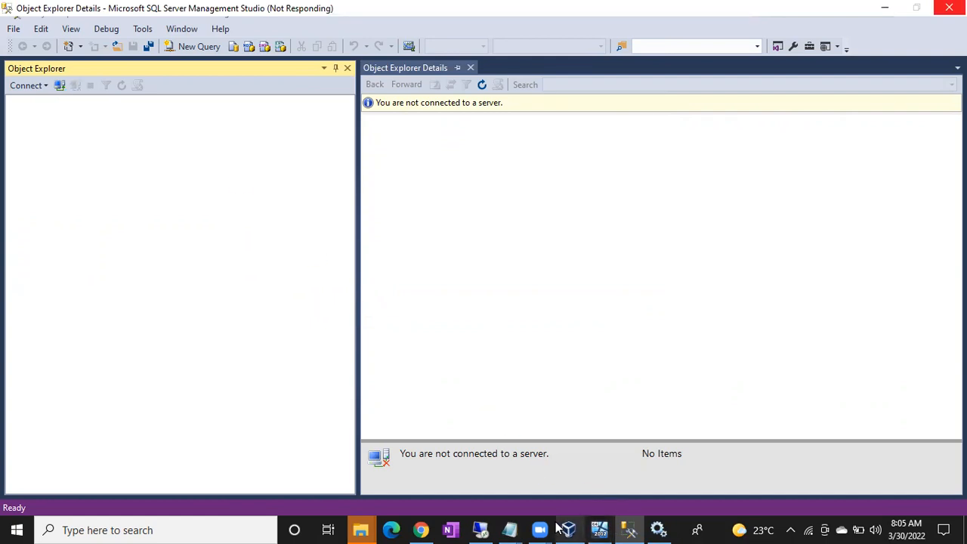
Launch Task Manager from the taskbar menu to see processes, with disk usage at 100%.
{"action": "right_click", "coordinate": [676, 528]}
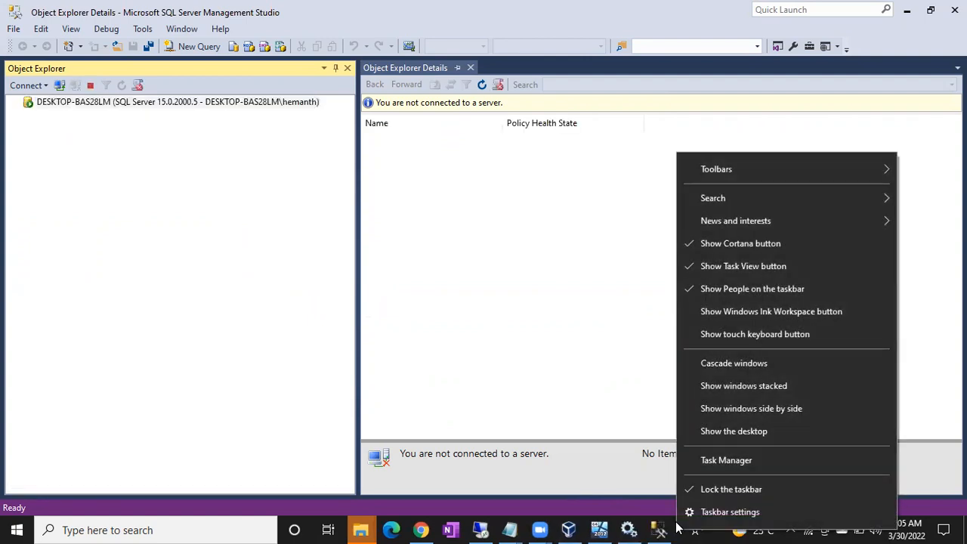
{"action": "left_click", "coordinate": [690, 450]}
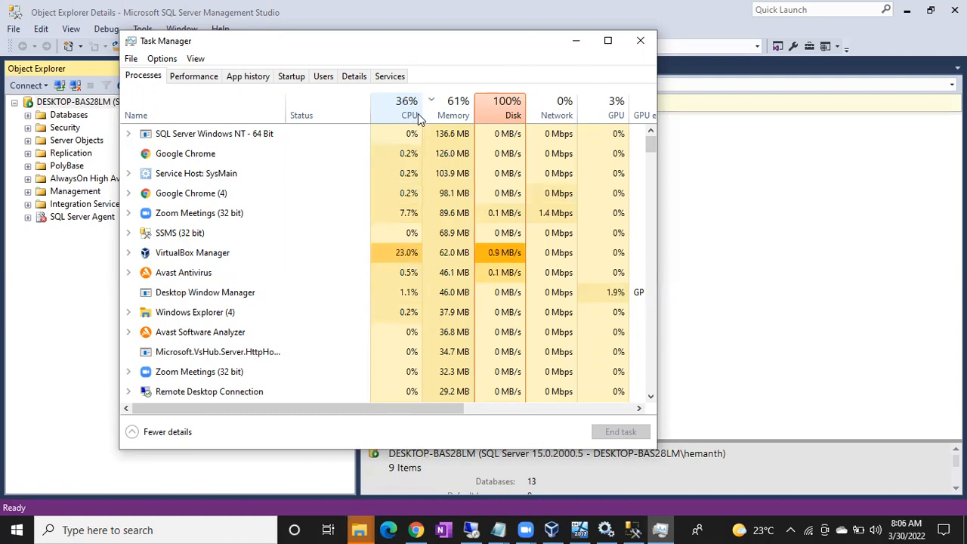
Sort the Task Manager processes by disk usage.
{"action": "left_click", "coordinate": [498, 218]}
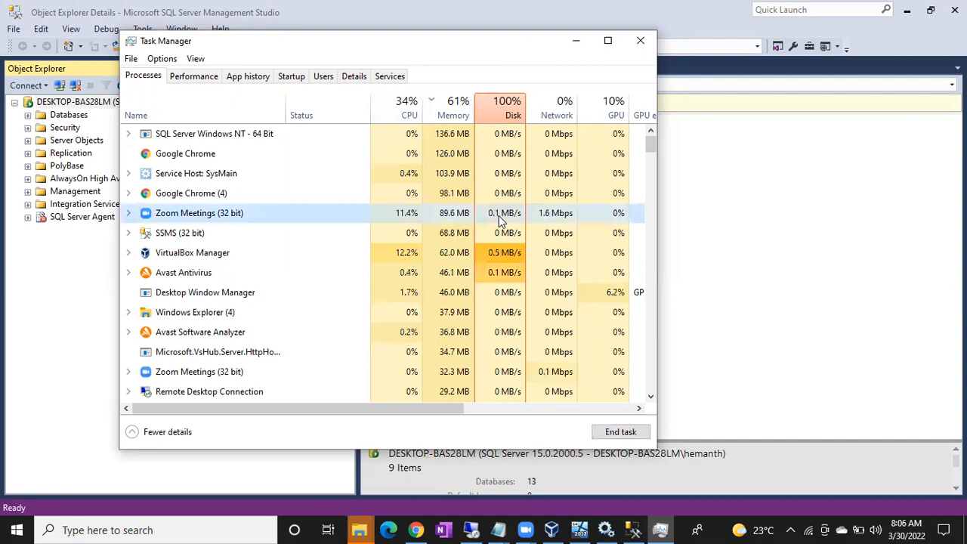
{"action": "left_click", "coordinate": [503, 112]}
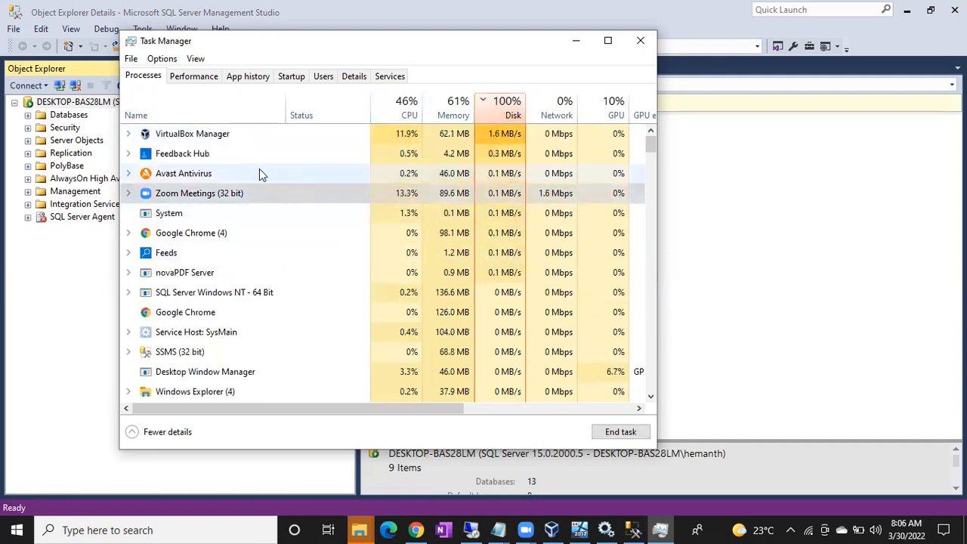
{"action": "right_click", "coordinate": [215, 160]}
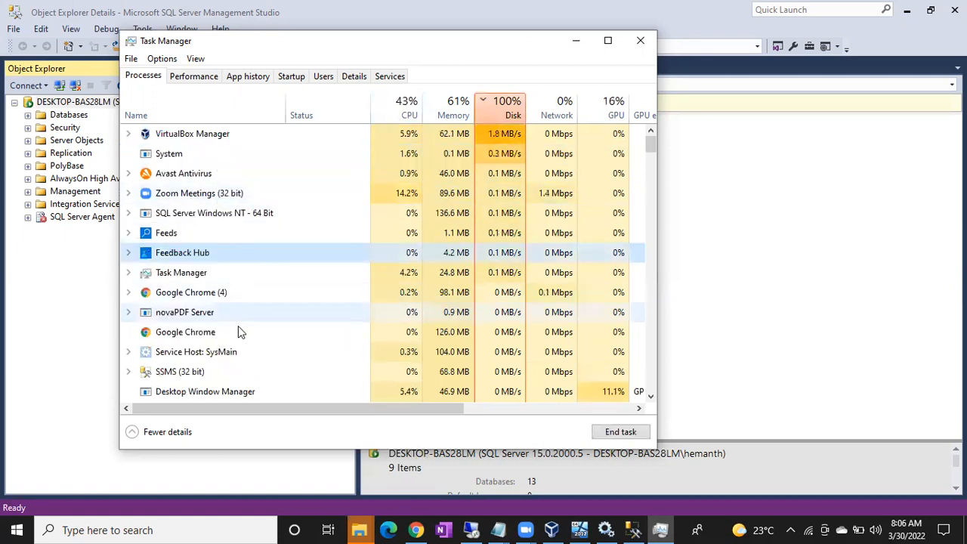
{"action": "scroll", "coordinate": [199, 362], "scroll_direction": "down", "scroll_amount": 6}
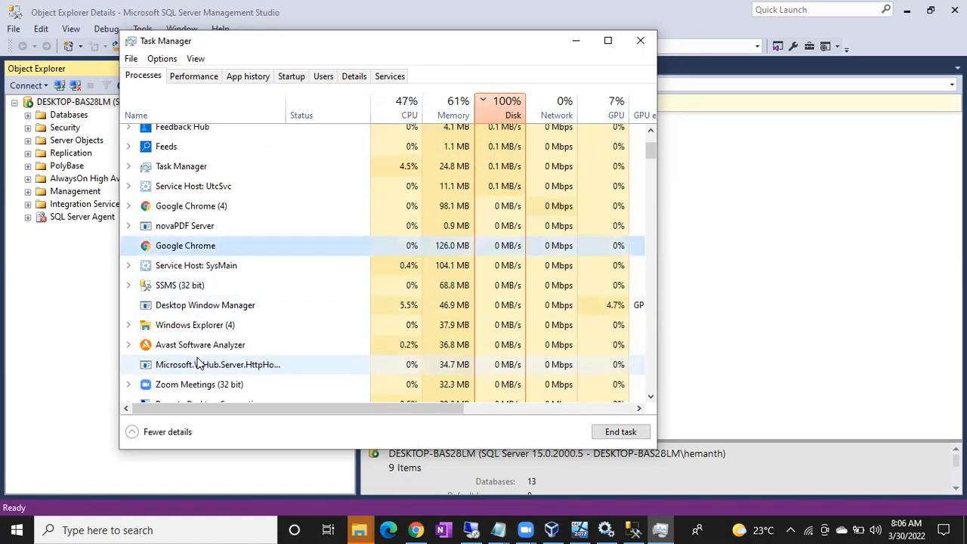
{"action": "scroll", "coordinate": [193, 362], "scroll_direction": "down", "scroll_amount": 2}
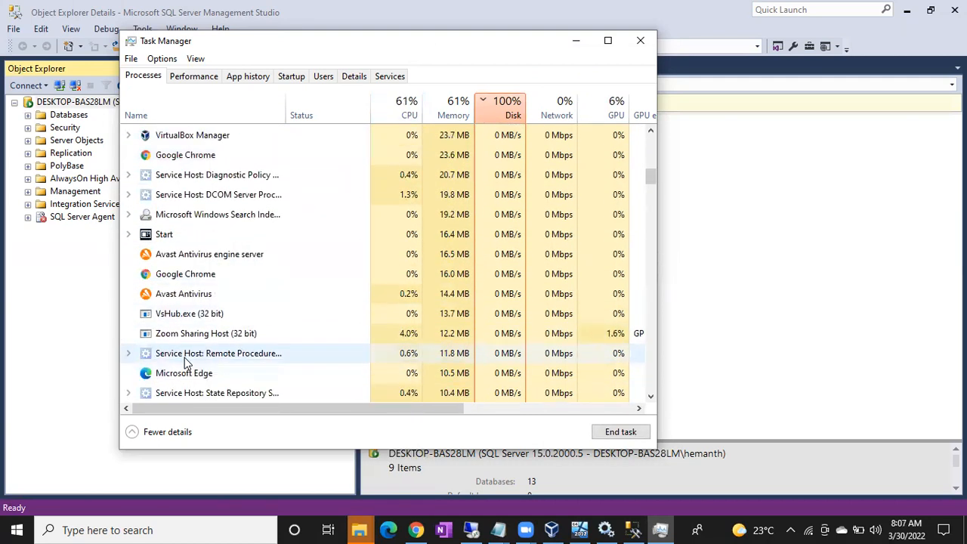
End the Microsoft Edge and Microsoft OneDrive processes.
{"action": "right_click", "coordinate": [185, 371]}
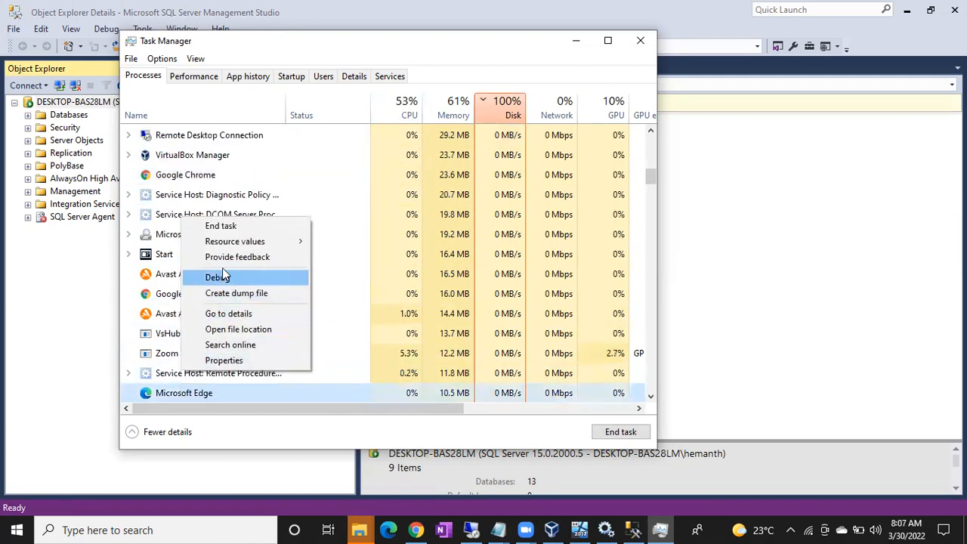
{"action": "left_click", "coordinate": [230, 226]}
{"action": "scroll", "coordinate": [230, 340], "scroll_direction": "down", "scroll_amount": 3}
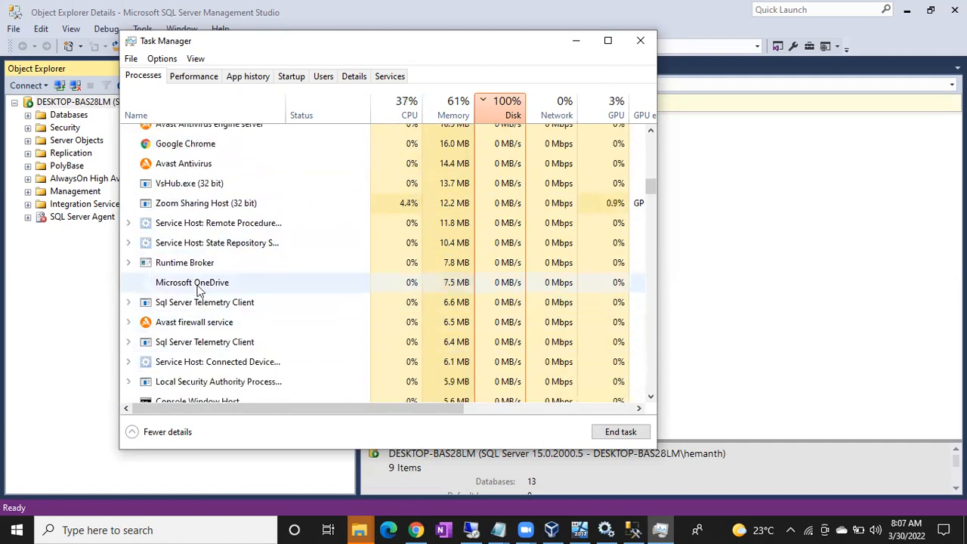
{"action": "right_click", "coordinate": [198, 284]}
{"action": "left_click", "coordinate": [227, 295]}
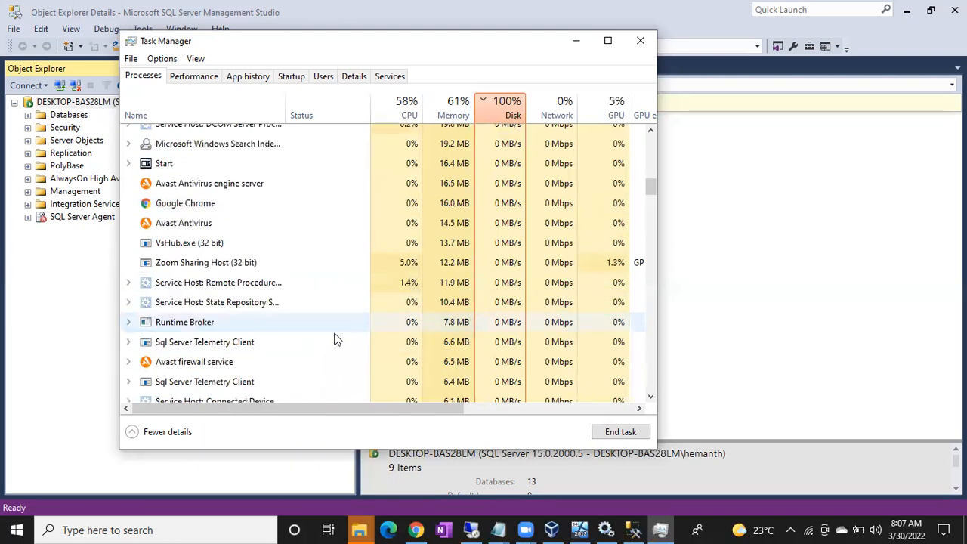
End the Cisco Webex Service process and return to the top of the disk-sorted list.
{"action": "scroll", "coordinate": [275, 356], "scroll_direction": "down", "scroll_amount": 4}
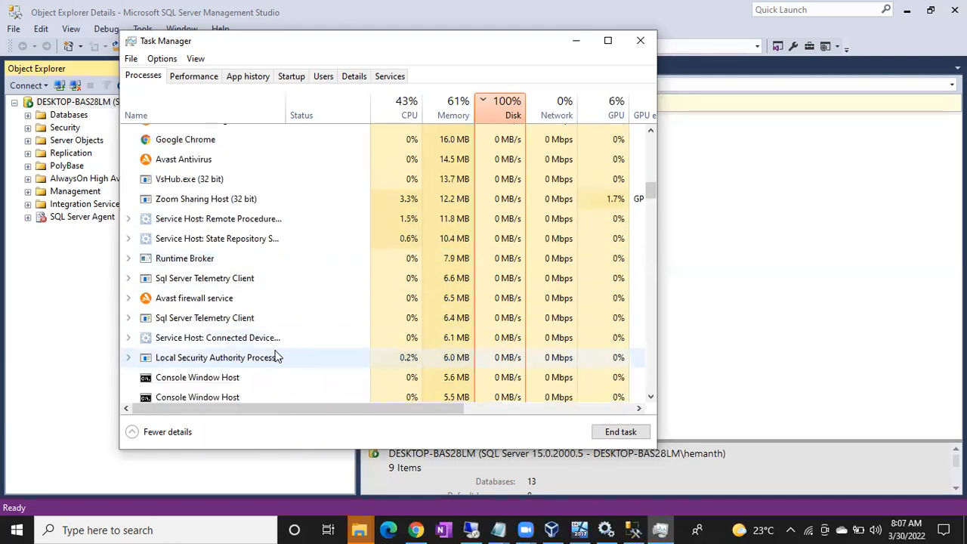
{"action": "scroll", "coordinate": [276, 353], "scroll_direction": "down", "scroll_amount": 2}
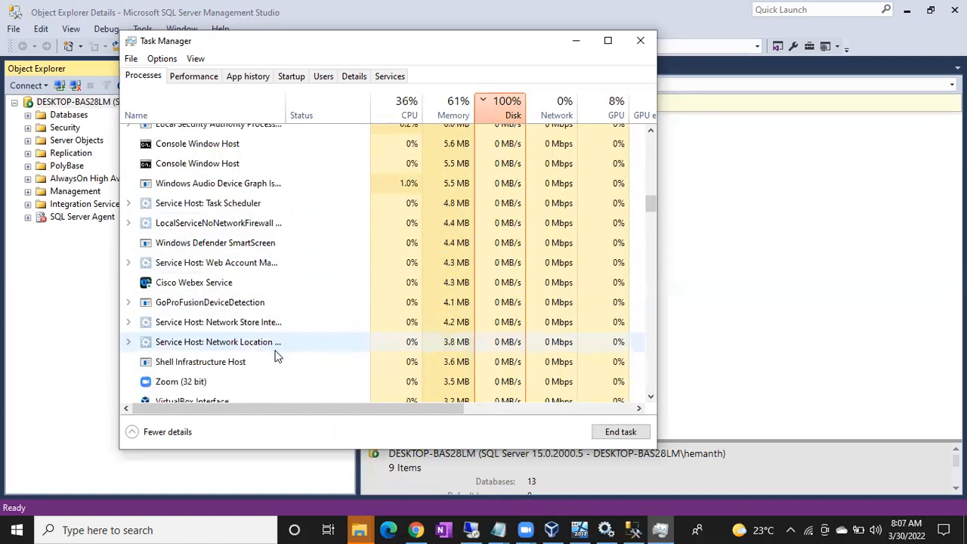
{"action": "right_click", "coordinate": [200, 284]}
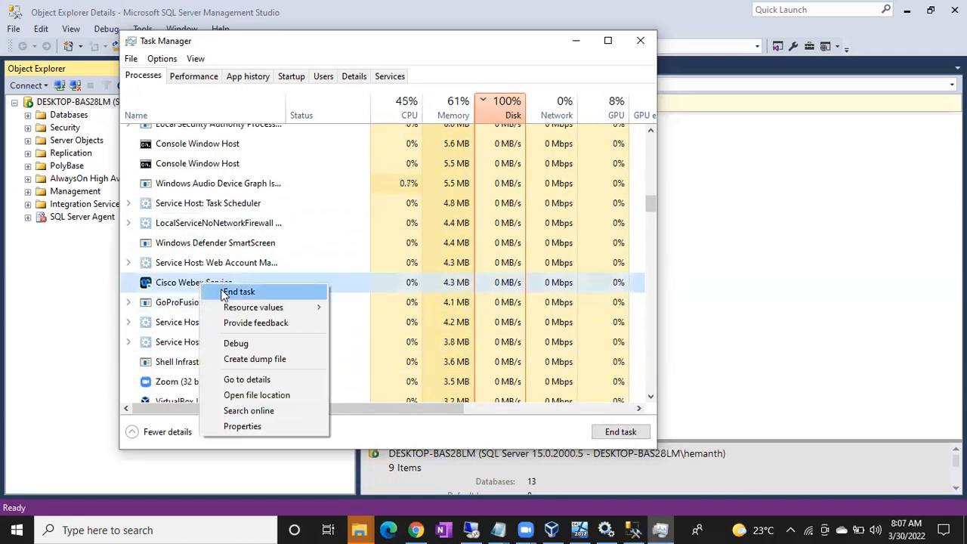
{"action": "left_click", "coordinate": [225, 291]}
{"action": "scroll", "coordinate": [259, 347], "scroll_direction": "down", "scroll_amount": 5}
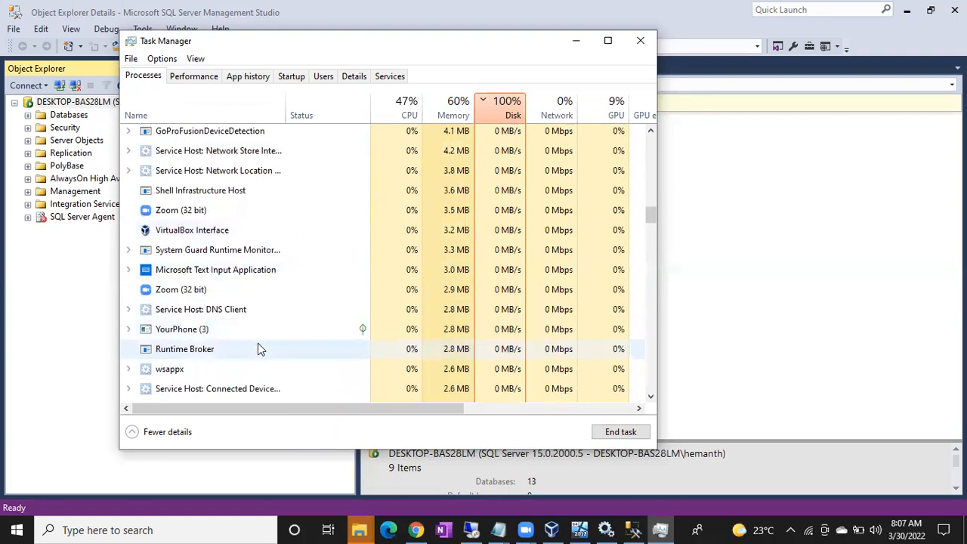
{"action": "scroll", "coordinate": [259, 348], "scroll_direction": "down", "scroll_amount": 5}
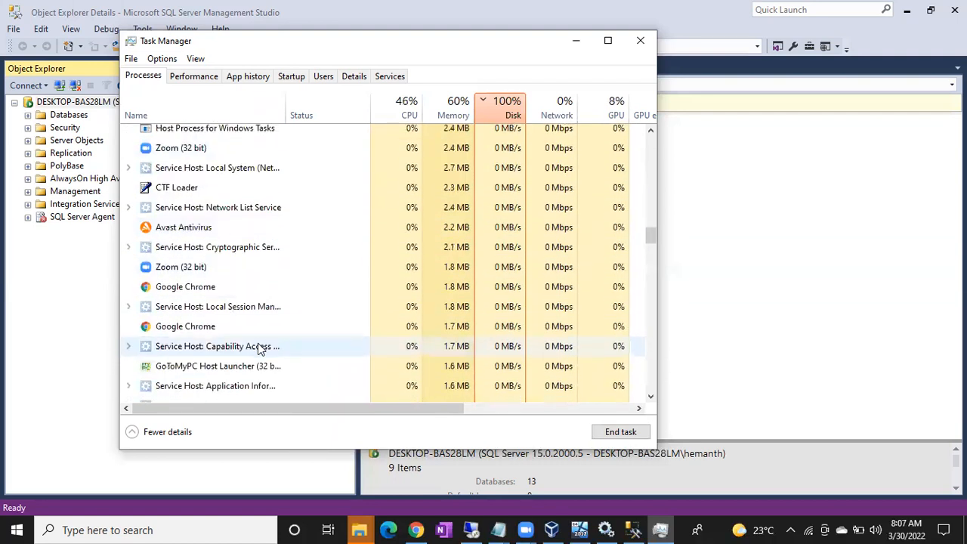
{"action": "scroll", "coordinate": [259, 346], "scroll_direction": "down", "scroll_amount": 5}
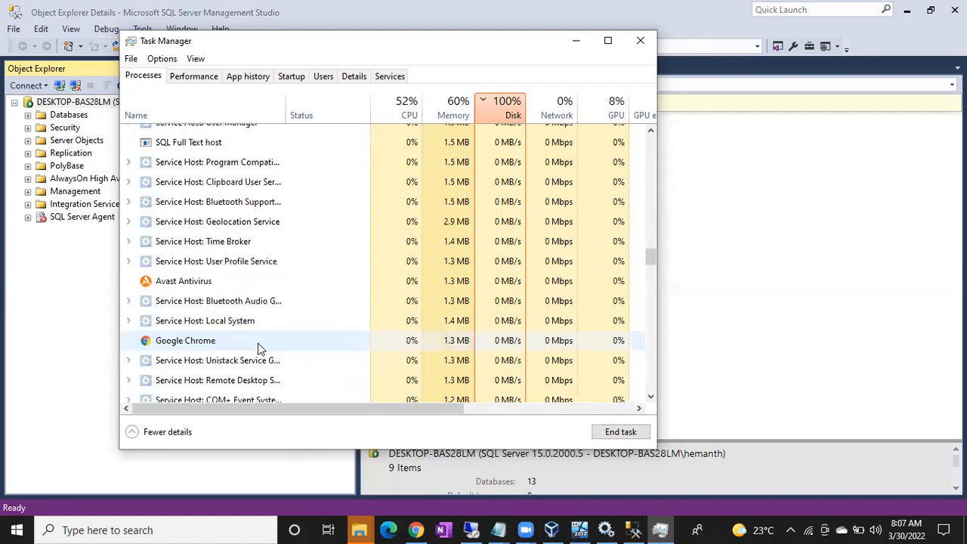
{"action": "scroll", "coordinate": [257, 342], "scroll_direction": "up", "scroll_amount": 9}
{"action": "scroll", "coordinate": [258, 343], "scroll_direction": "up", "scroll_amount": 8}
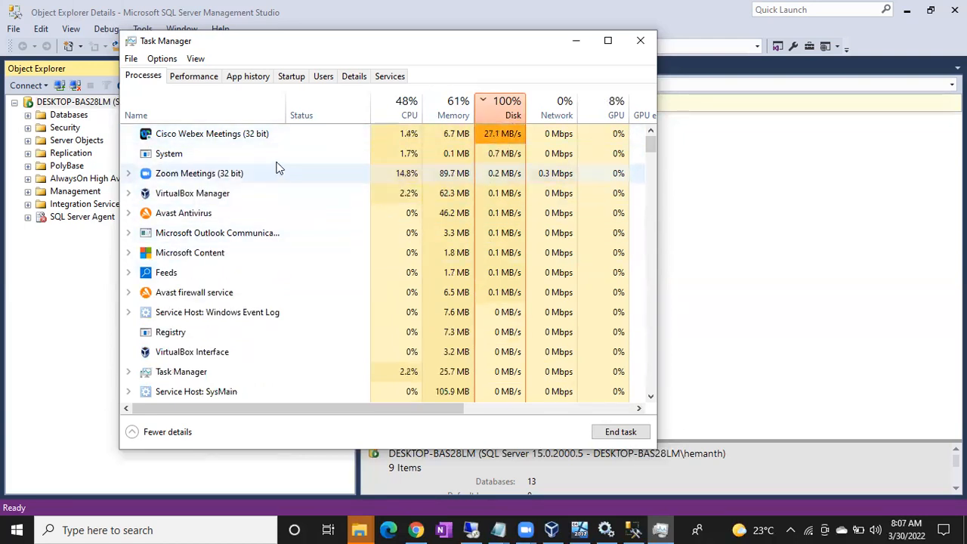
End the Cisco Webex Meetings and Outlook communications processes.
{"action": "right_click", "coordinate": [256, 138]}
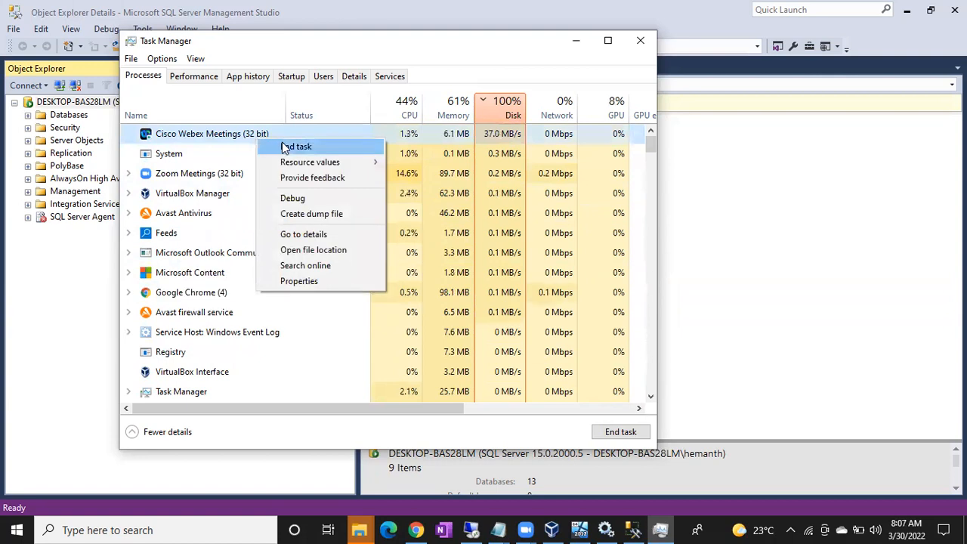
{"action": "left_click", "coordinate": [285, 145]}
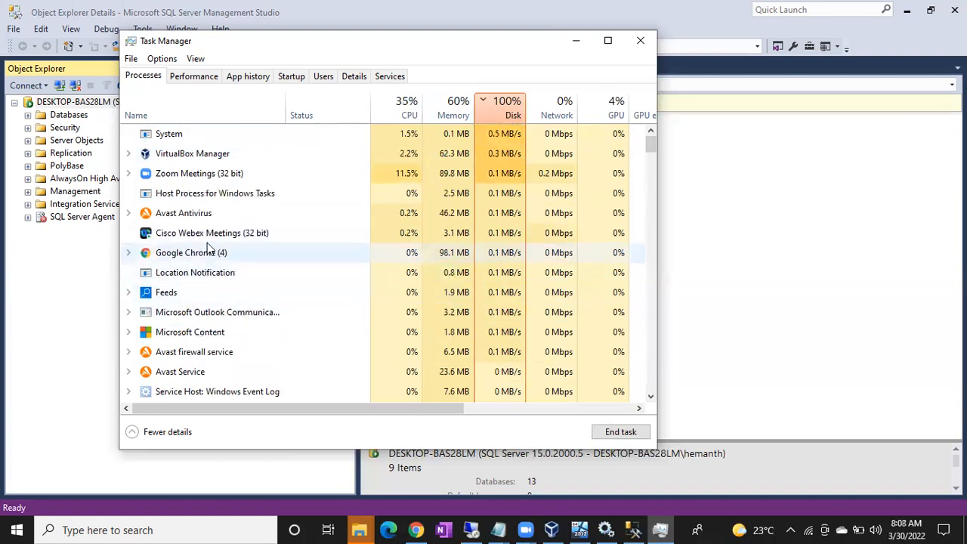
{"action": "right_click", "coordinate": [206, 241]}
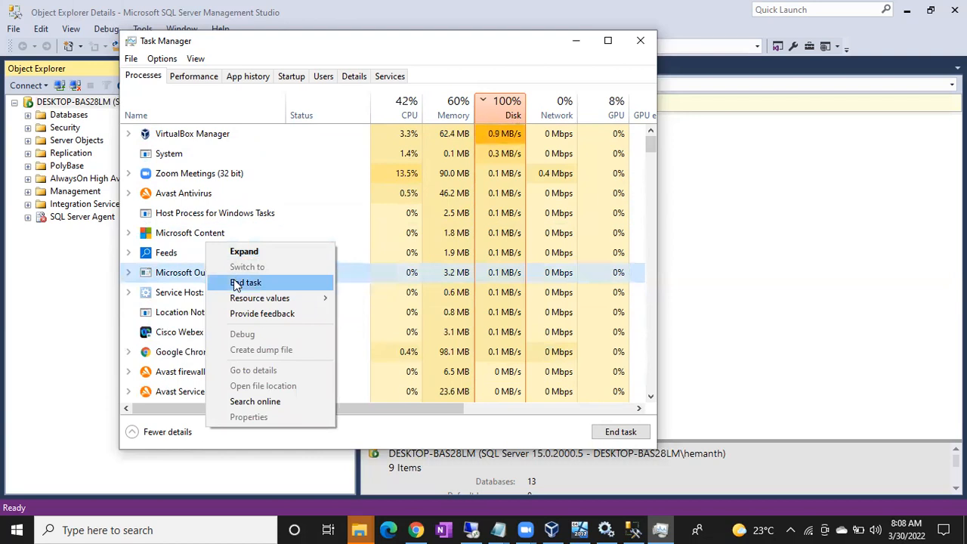
{"action": "left_click", "coordinate": [236, 284]}
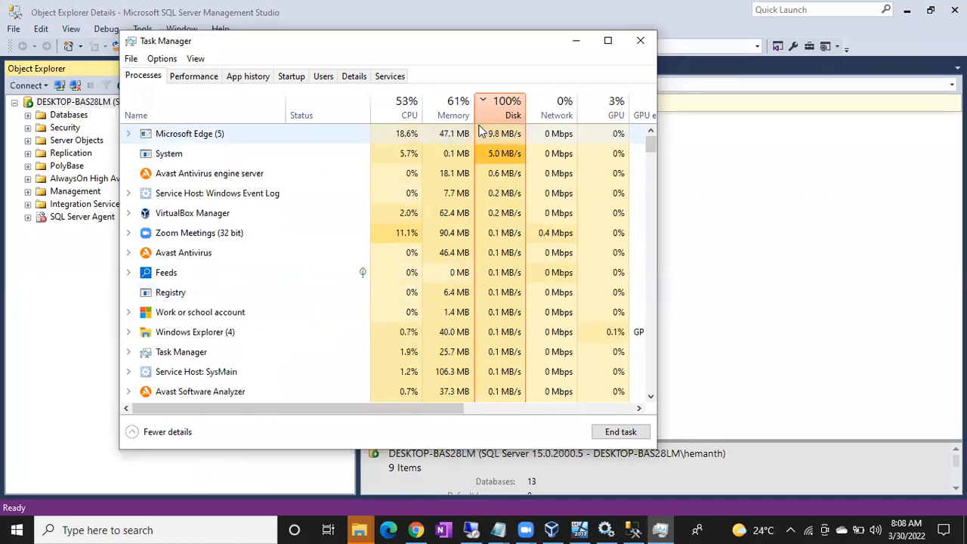
End all Microsoft Edge processes and review the disk-sorted list.
{"action": "right_click", "coordinate": [202, 137]}
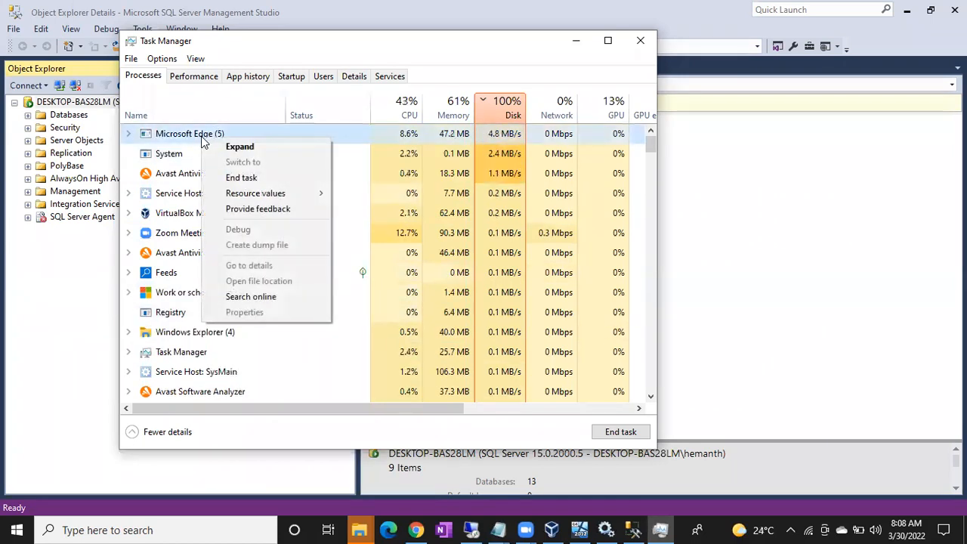
{"action": "left_click", "coordinate": [239, 176]}
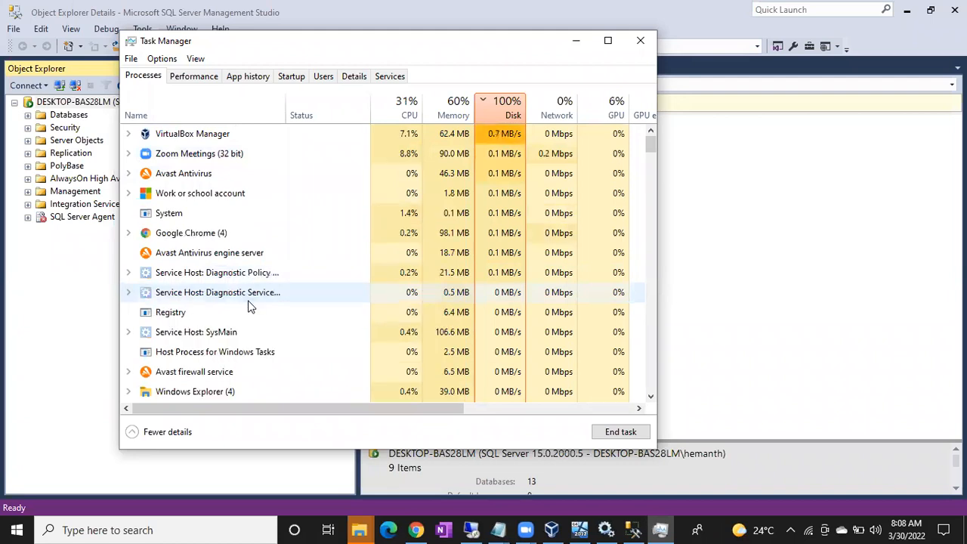
{"action": "scroll", "coordinate": [249, 302], "scroll_direction": "down", "scroll_amount": 2}
{"action": "scroll", "coordinate": [249, 303], "scroll_direction": "down", "scroll_amount": 9}
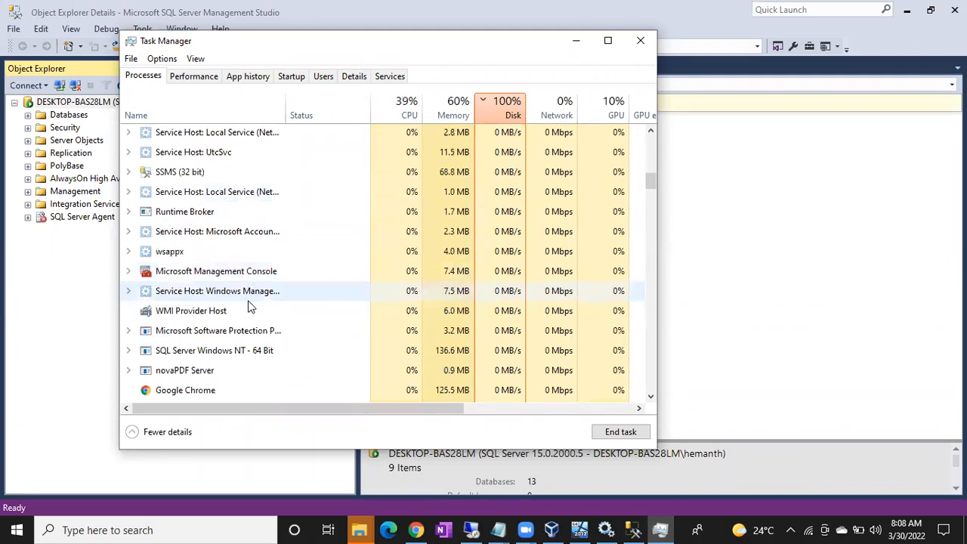
{"action": "scroll", "coordinate": [249, 306], "scroll_direction": "up", "scroll_amount": 10}
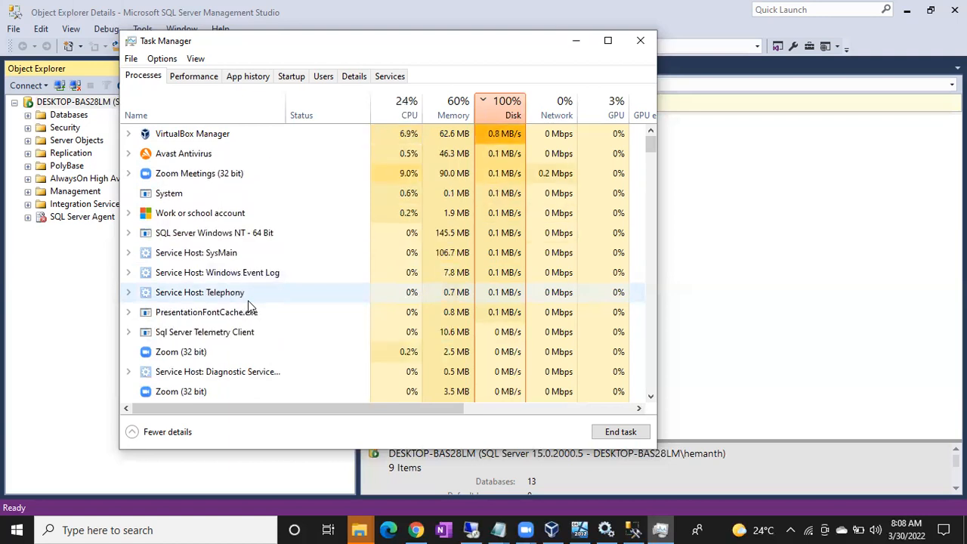
Minimize Task Manager, glance at the remote session, and right-click the collapsed DESKTOP-BAS28LM node.
{"action": "left_click", "coordinate": [574, 41]}
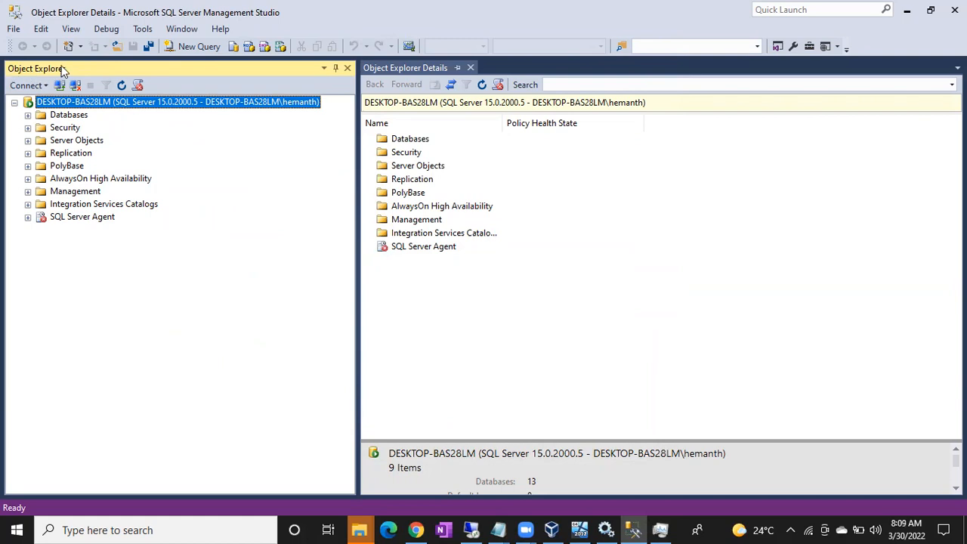
{"action": "left_click", "coordinate": [14, 102]}
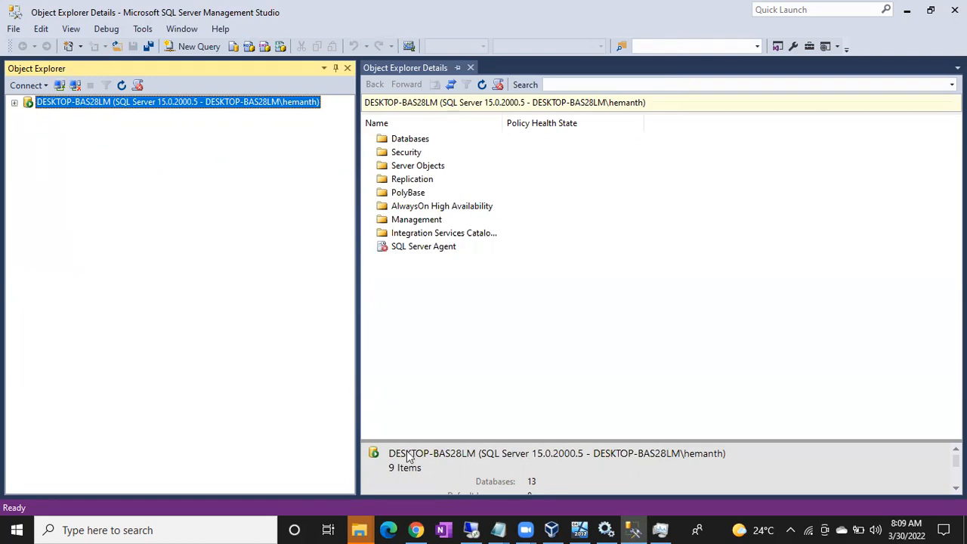
{"action": "left_click", "coordinate": [470, 530]}
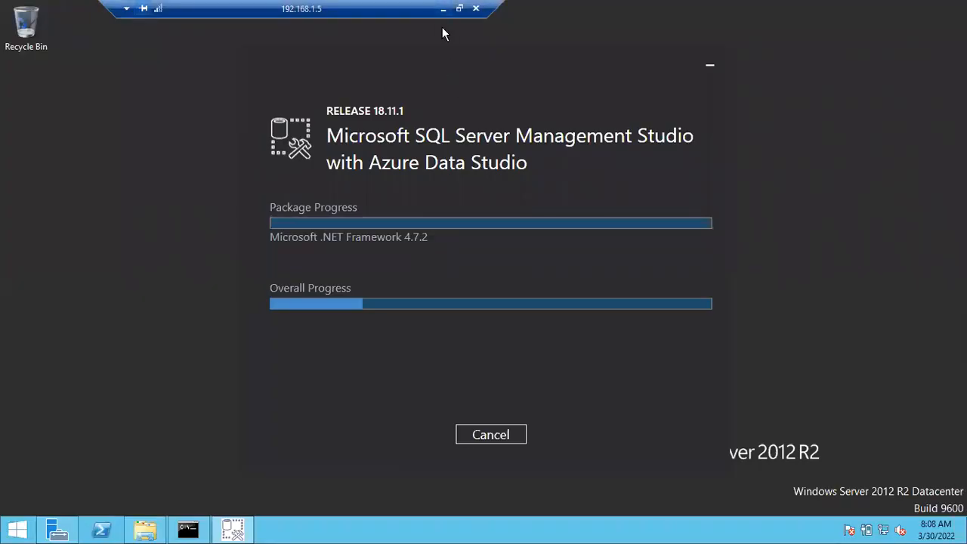
{"action": "left_click", "coordinate": [442, 8]}
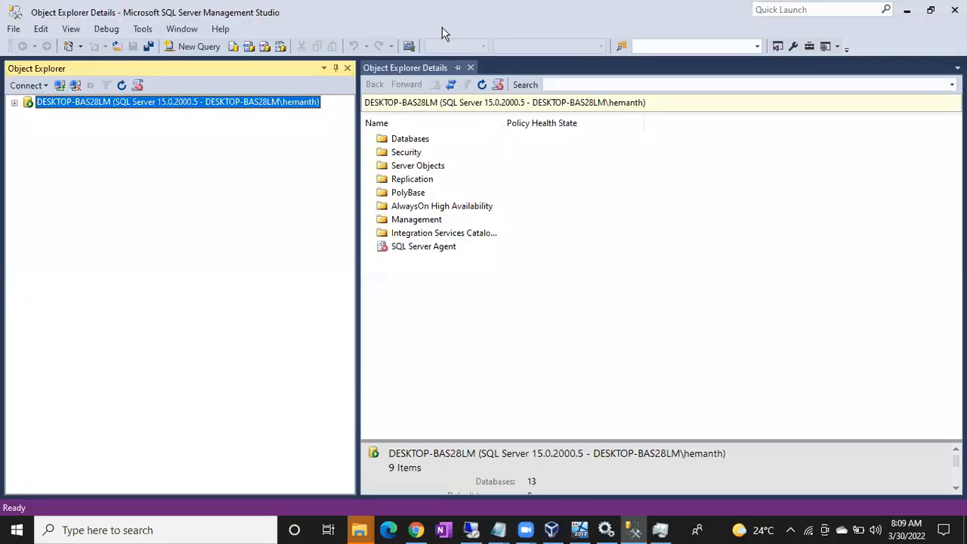
{"action": "left_click", "coordinate": [14, 102]}
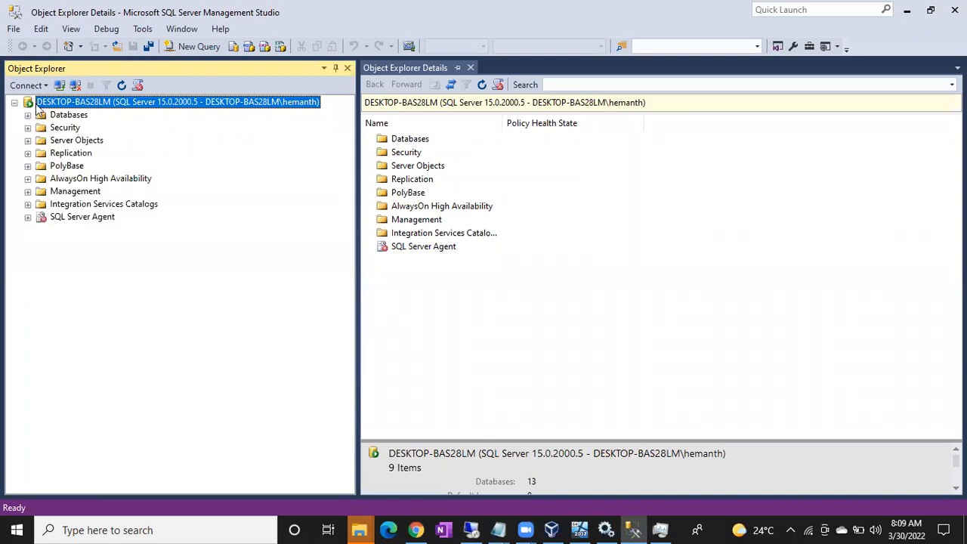
{"action": "left_click", "coordinate": [14, 102]}
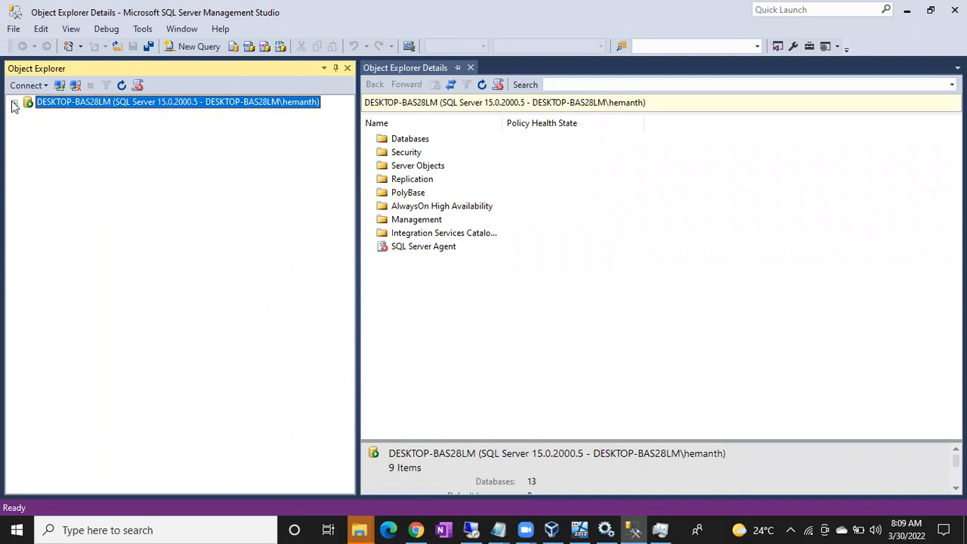
{"action": "right_click", "coordinate": [63, 105]}
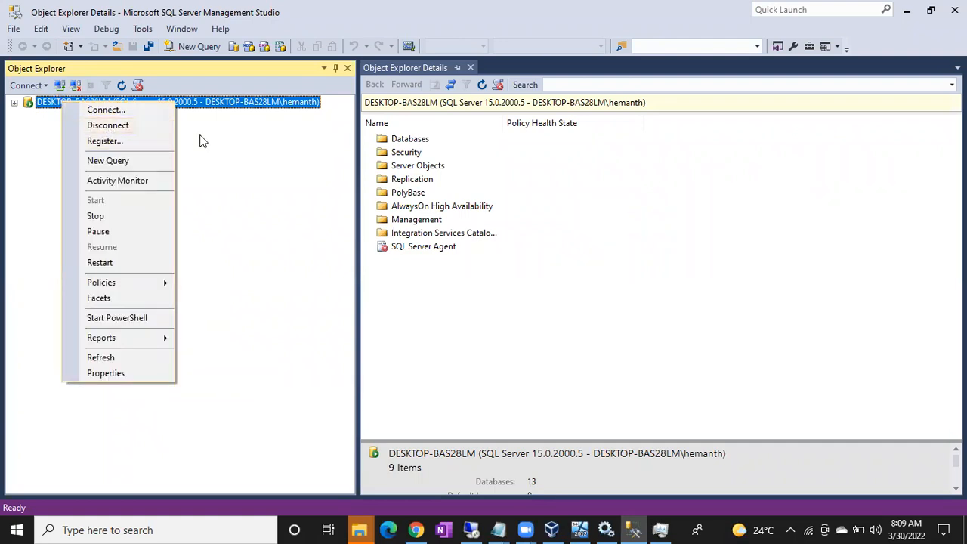
Close the server context menu without disconnecting and select the DESKTOP-BAS28LM node.
{"action": "left_click", "coordinate": [220, 163]}
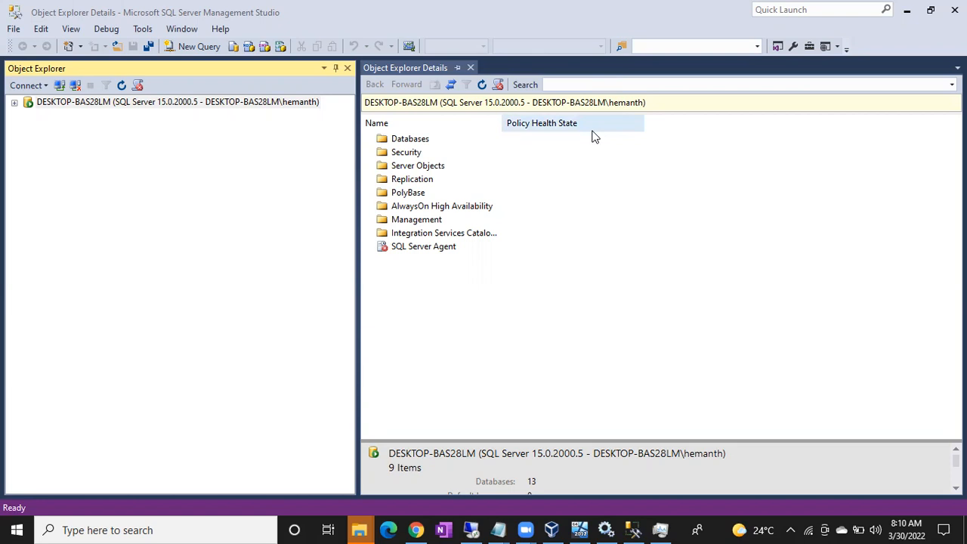
{"action": "left_click", "coordinate": [183, 106]}
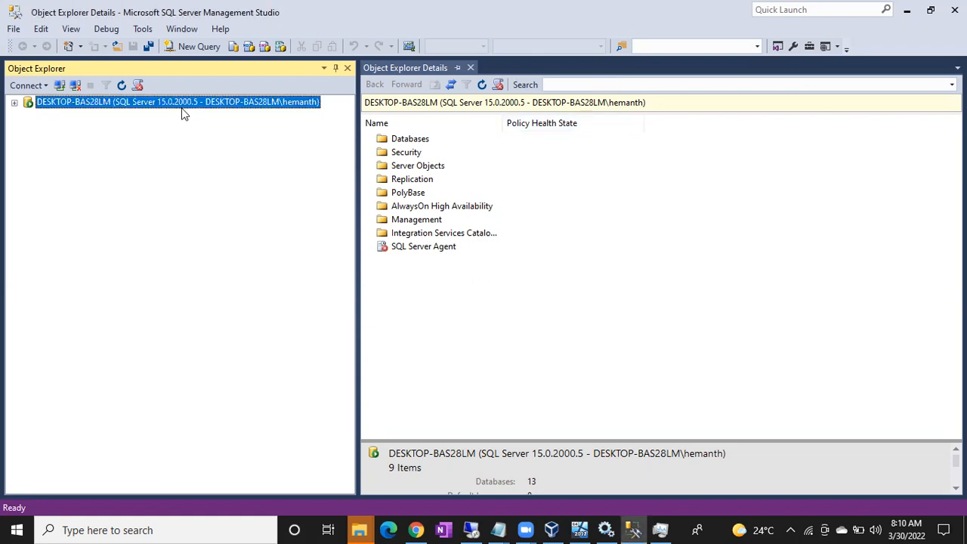
Disconnect DESKTOP-BAS28LM, then reconnect via Connect Object Explorer with Windows Authentication.
{"action": "right_click", "coordinate": [181, 112]}
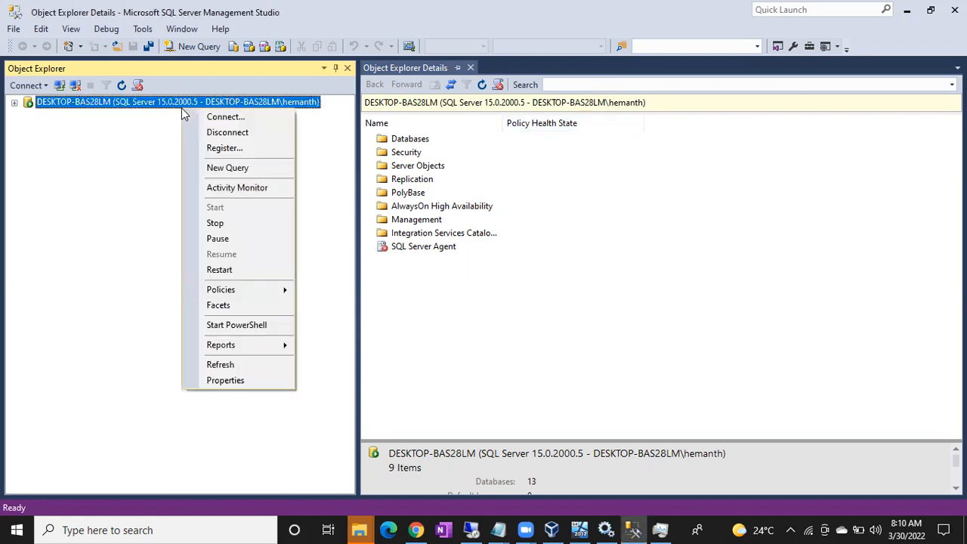
{"action": "left_click", "coordinate": [211, 133]}
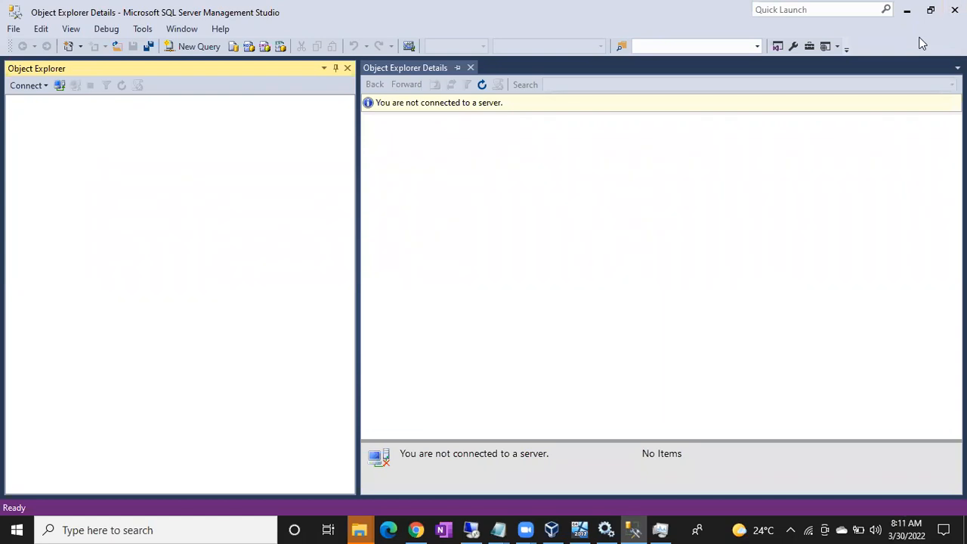
{"action": "left_click", "coordinate": [60, 87]}
{"action": "left_click", "coordinate": [437, 287]}
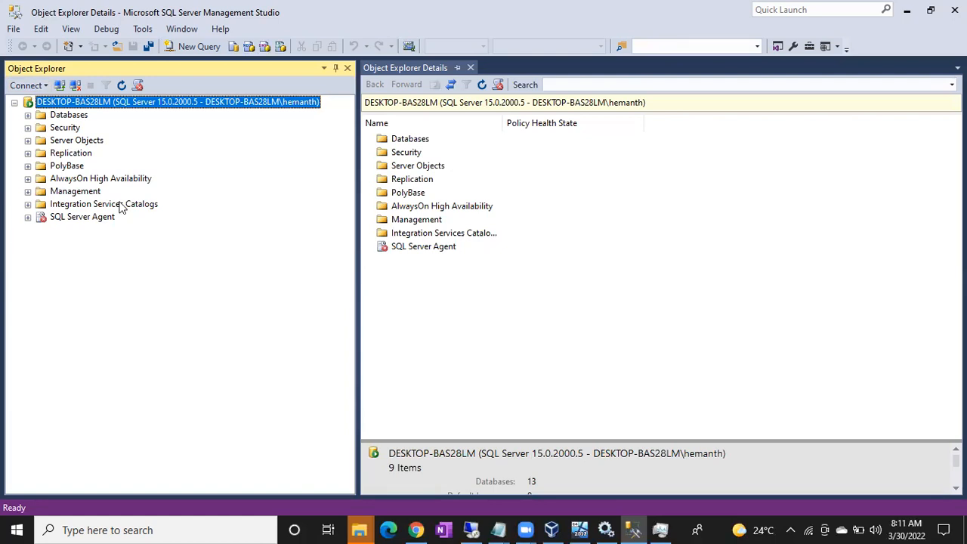
Browse Databases, Replication, PolyBase, AlwaysOn, Management, Integration Services Catalogs, SQL Server Agent, then PolyBase again.
{"action": "left_click", "coordinate": [69, 118]}
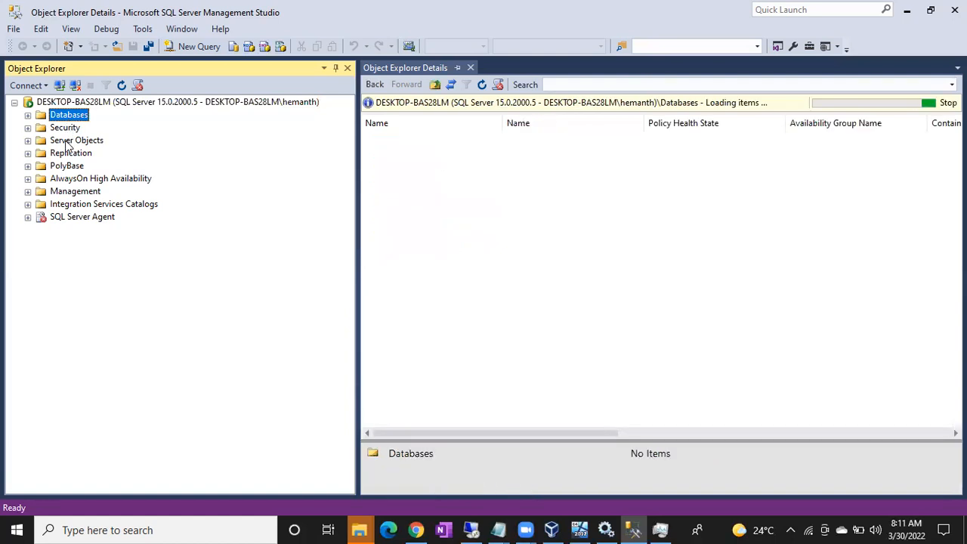
{"action": "left_click", "coordinate": [66, 153]}
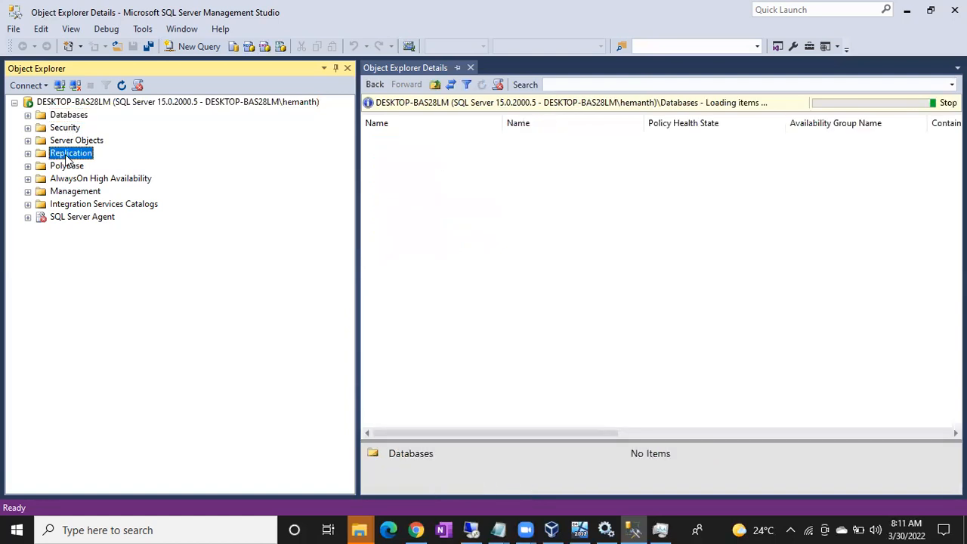
{"action": "left_click", "coordinate": [67, 166]}
{"action": "left_click", "coordinate": [67, 178]}
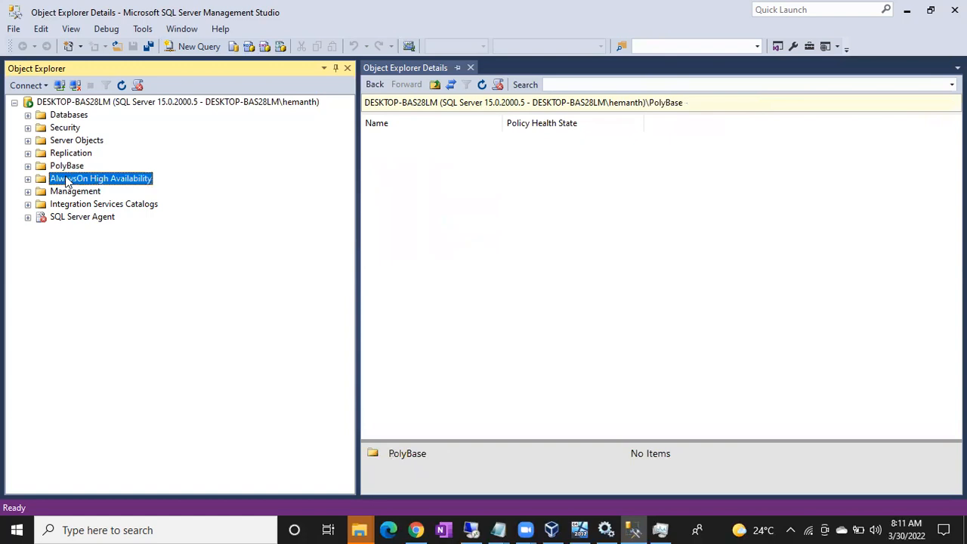
{"action": "left_click", "coordinate": [68, 192]}
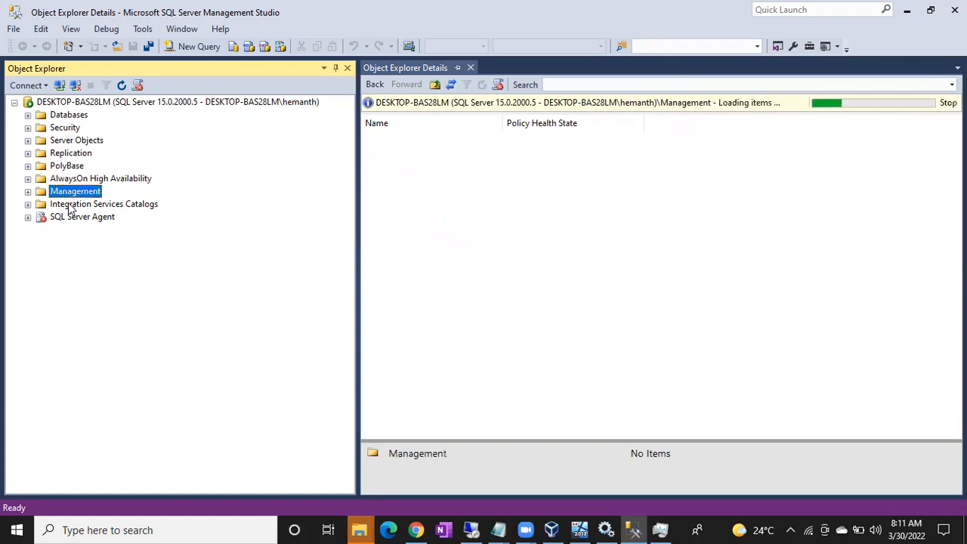
{"action": "left_click", "coordinate": [69, 205]}
{"action": "left_click", "coordinate": [65, 219]}
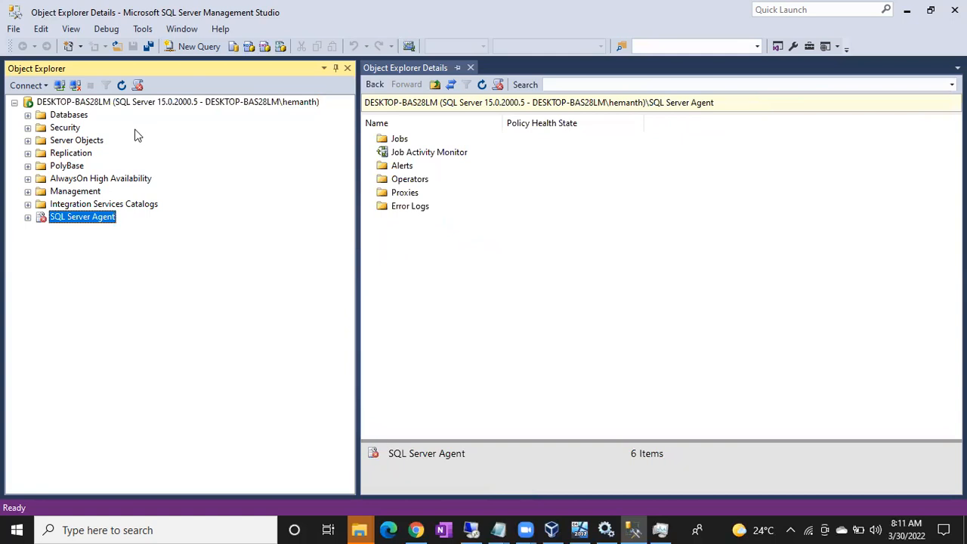
{"action": "left_click", "coordinate": [73, 167]}
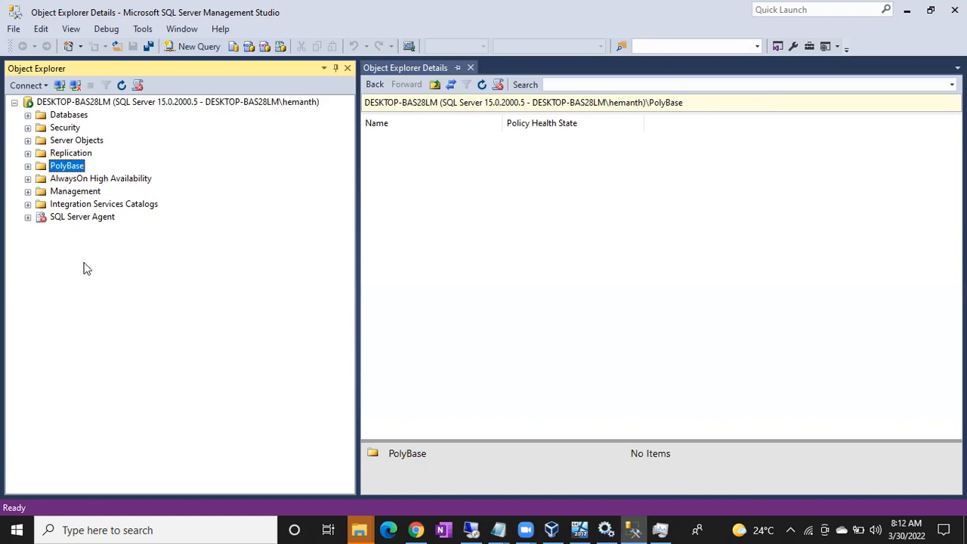
Select SQL Server Agent to list Jobs, Alerts, Operators and its other items in the details view.
{"action": "left_click", "coordinate": [67, 218]}
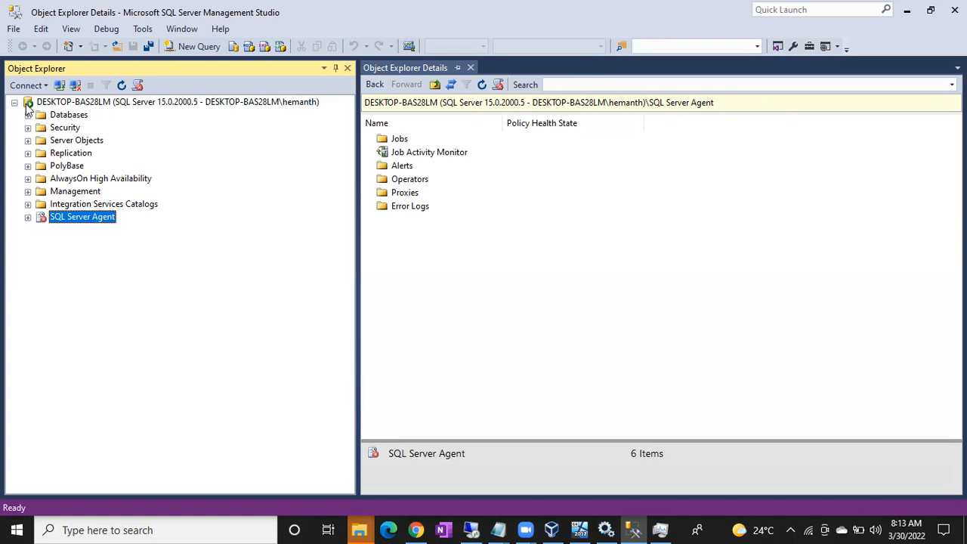
Start the SQLSERVERAGENT service from Object Explorer, confirm with Yes, and switch to Services.
{"action": "right_click", "coordinate": [66, 219]}
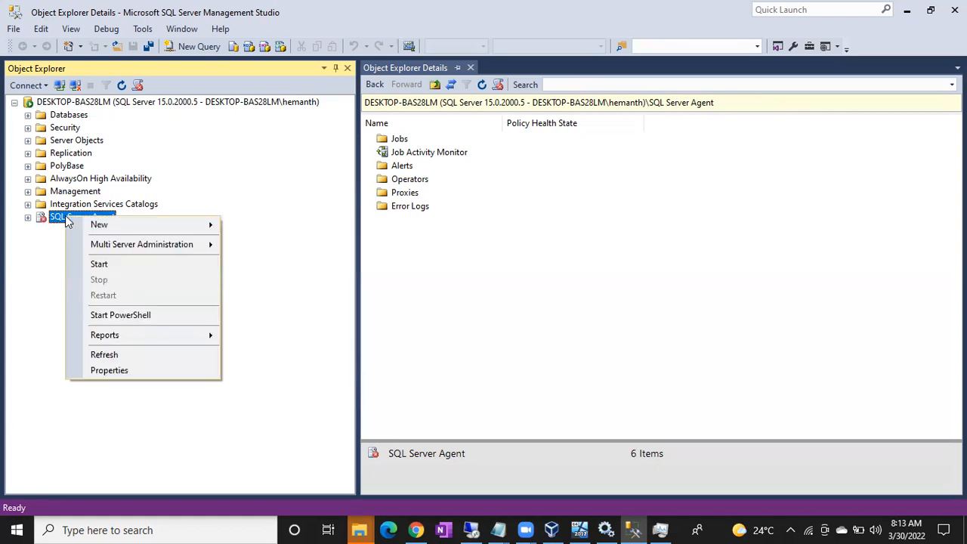
{"action": "left_click", "coordinate": [104, 264]}
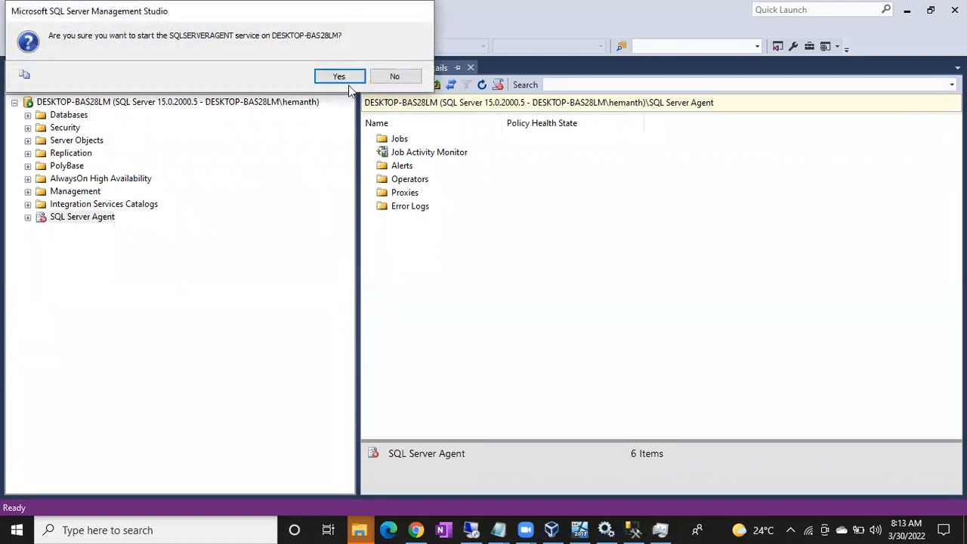
{"action": "left_click", "coordinate": [337, 77]}
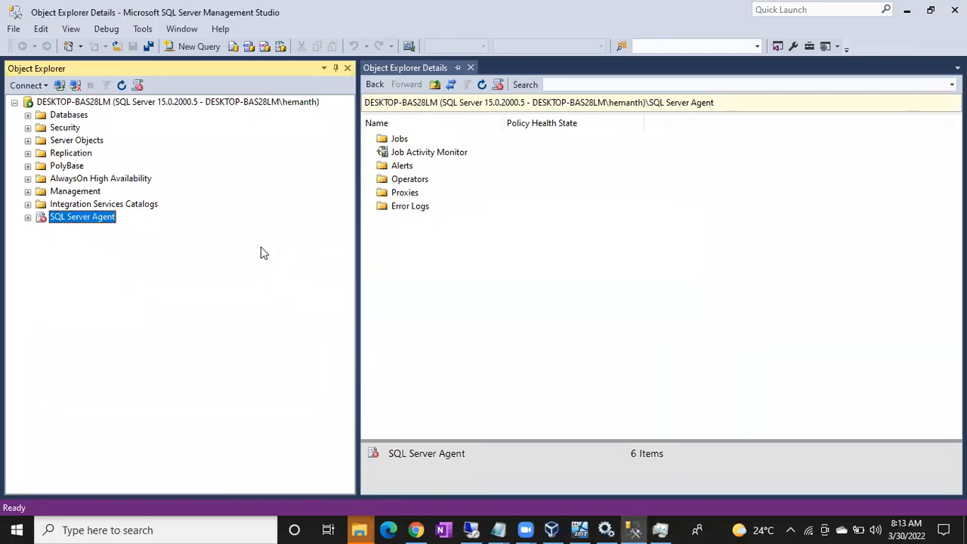
{"action": "left_click", "coordinate": [609, 529]}
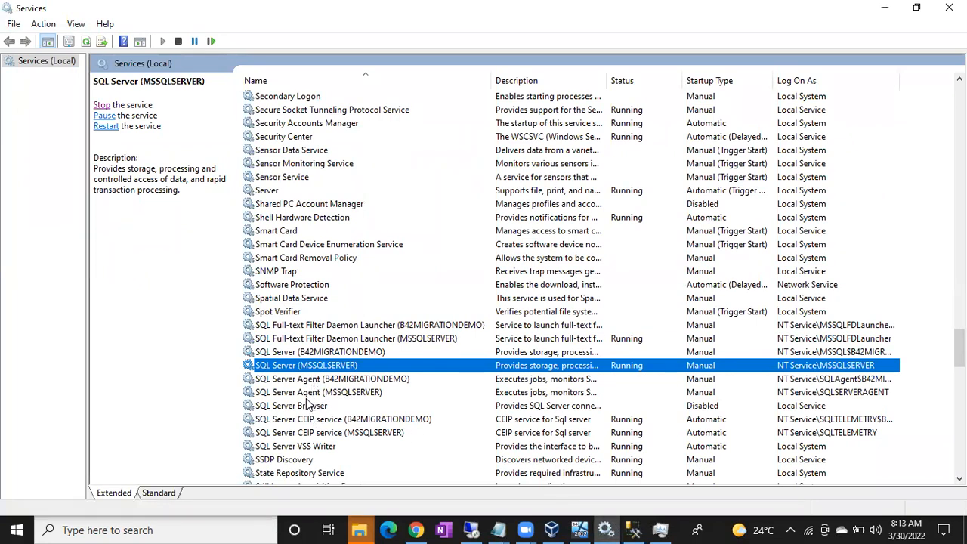
Refresh Services to confirm SQL Server Agent (MSSQLSERVER) is Running, then return to SSMS.
{"action": "left_click", "coordinate": [305, 396]}
{"action": "right_click", "coordinate": [305, 396]}
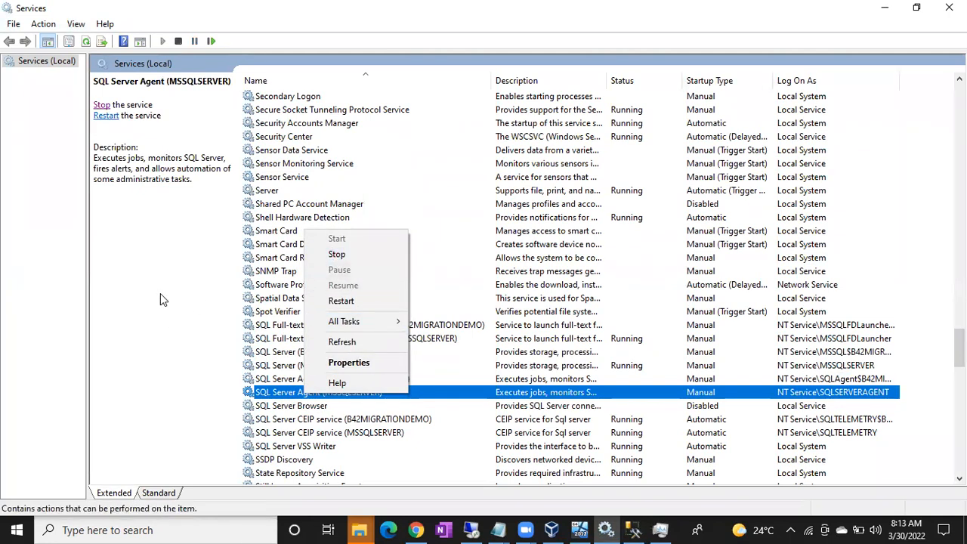
{"action": "left_click", "coordinate": [173, 330]}
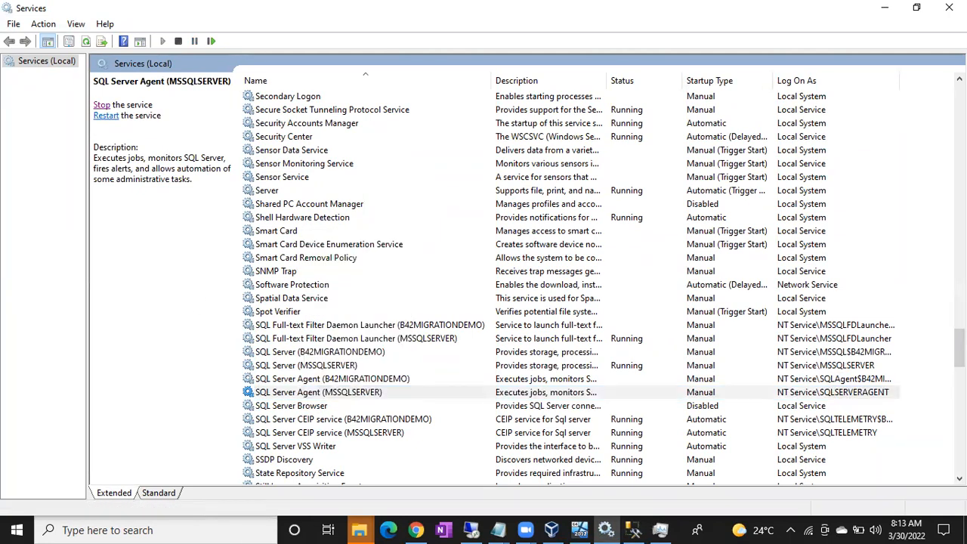
{"action": "right_click", "coordinate": [785, 269]}
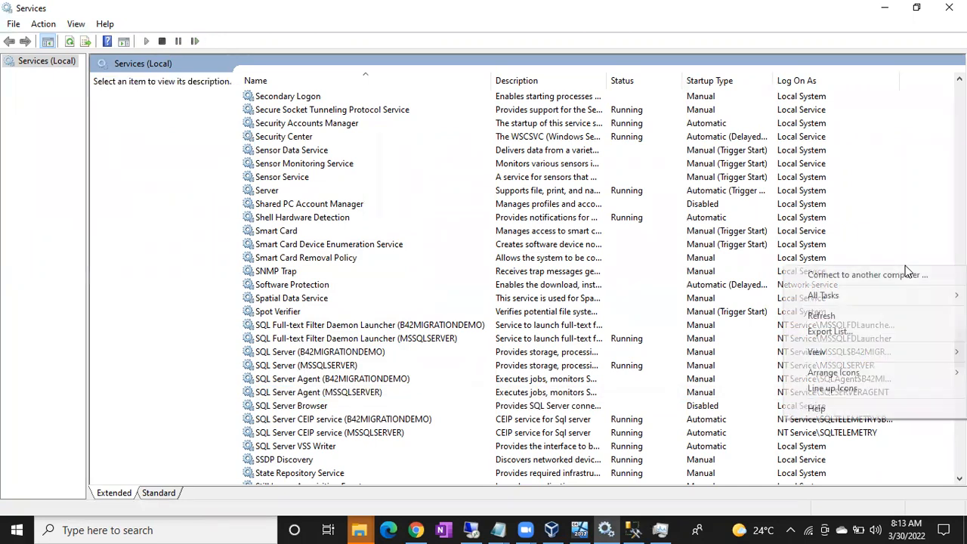
{"action": "left_click", "coordinate": [869, 324]}
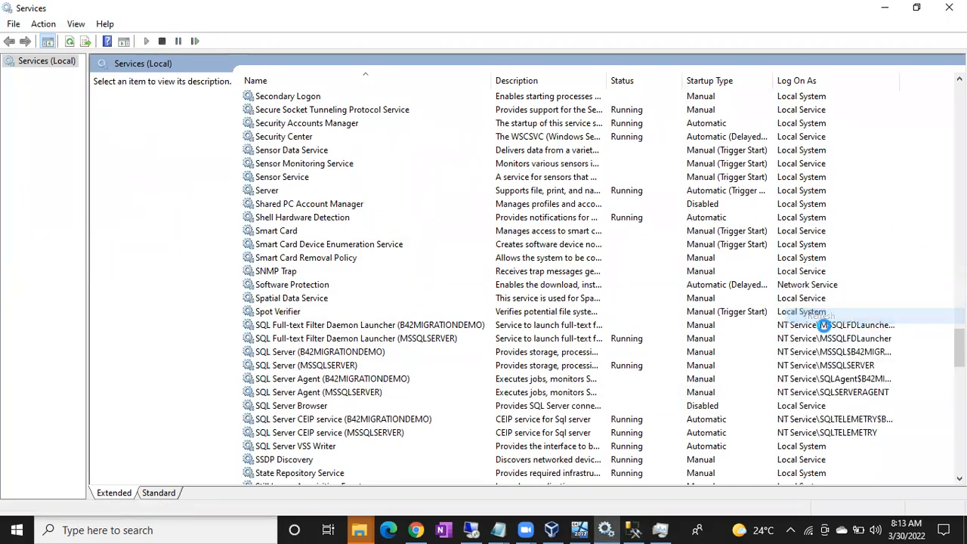
{"action": "left_click", "coordinate": [324, 393]}
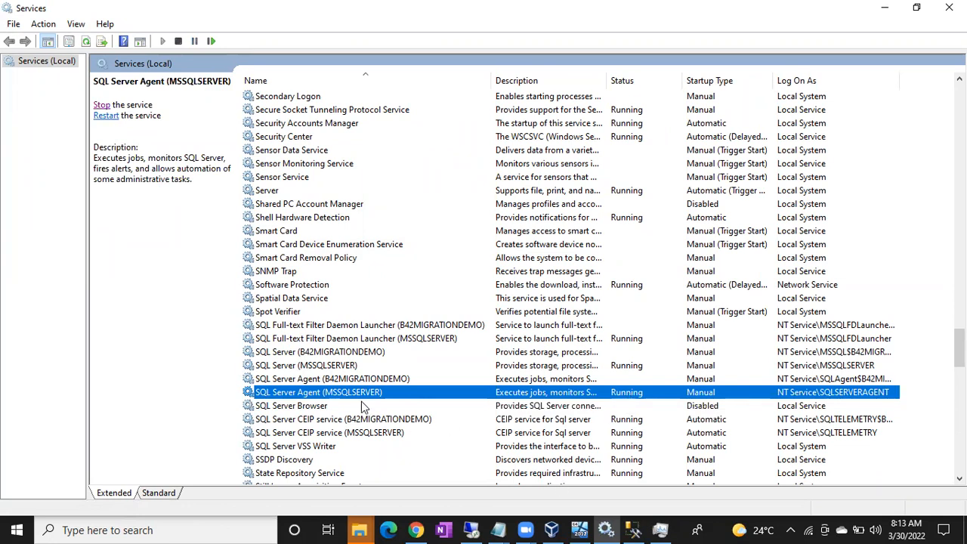
{"action": "left_click", "coordinate": [633, 529]}
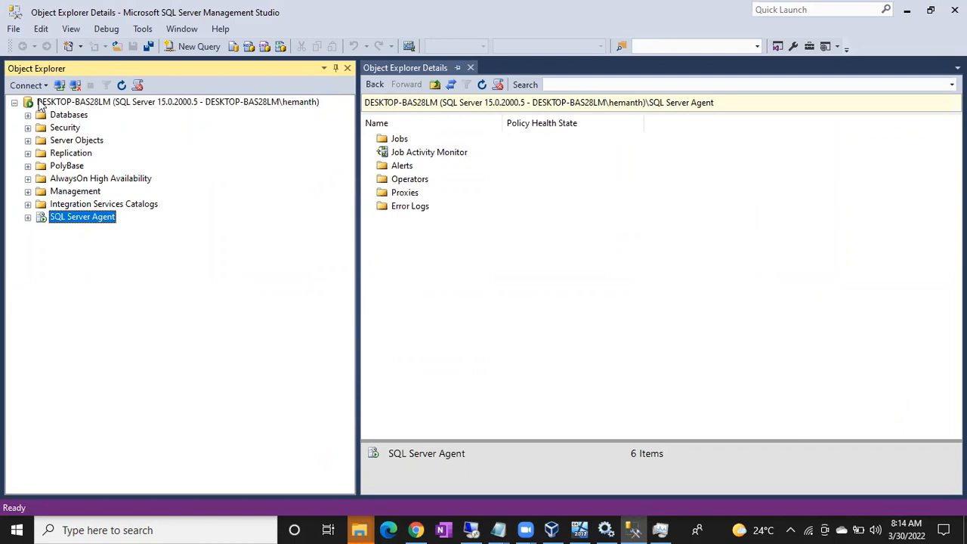
Return to the 192.168.1.5 remote session where SSMS 18.11.1 setup installs .NET Framework 4.7.2.
{"action": "left_click", "coordinate": [470, 529]}
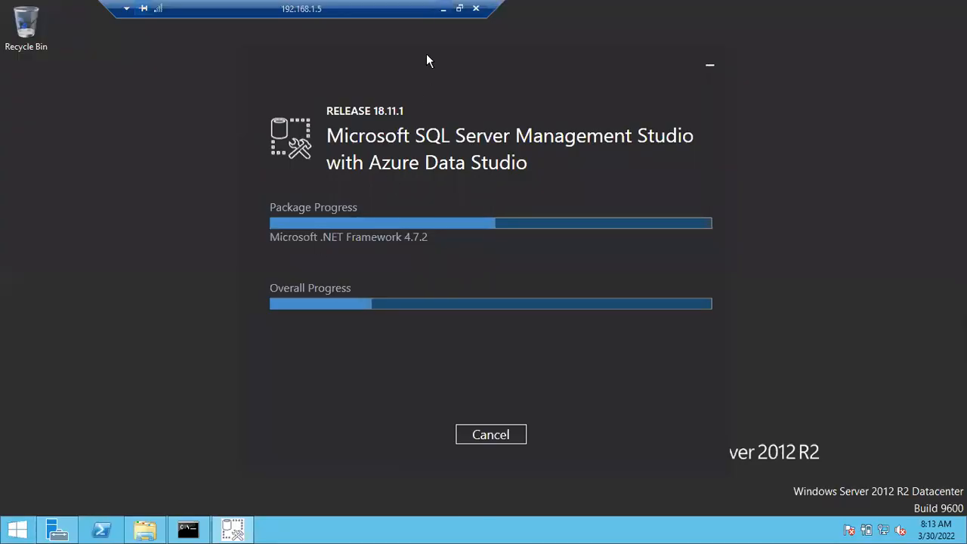
{"action": "left_click", "coordinate": [442, 8]}
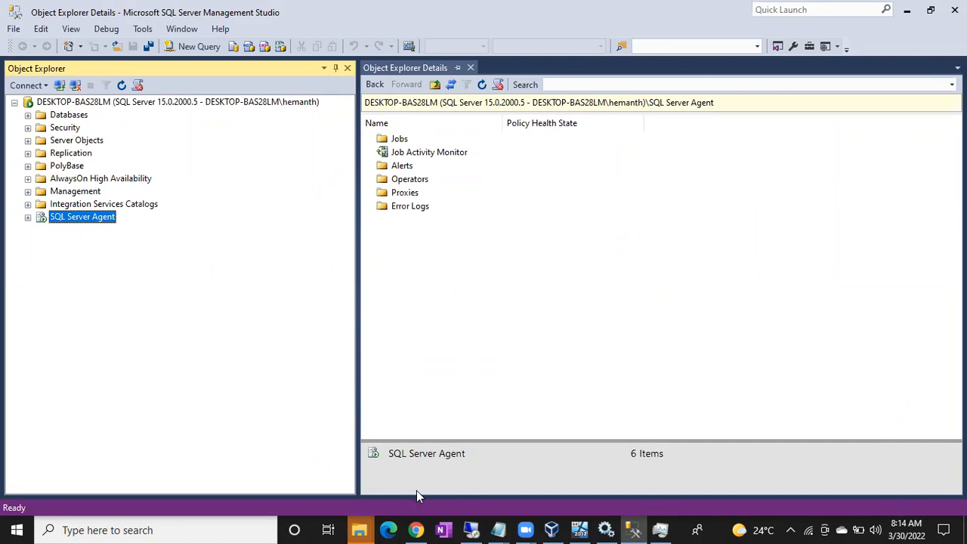
{"action": "left_click", "coordinate": [472, 529]}
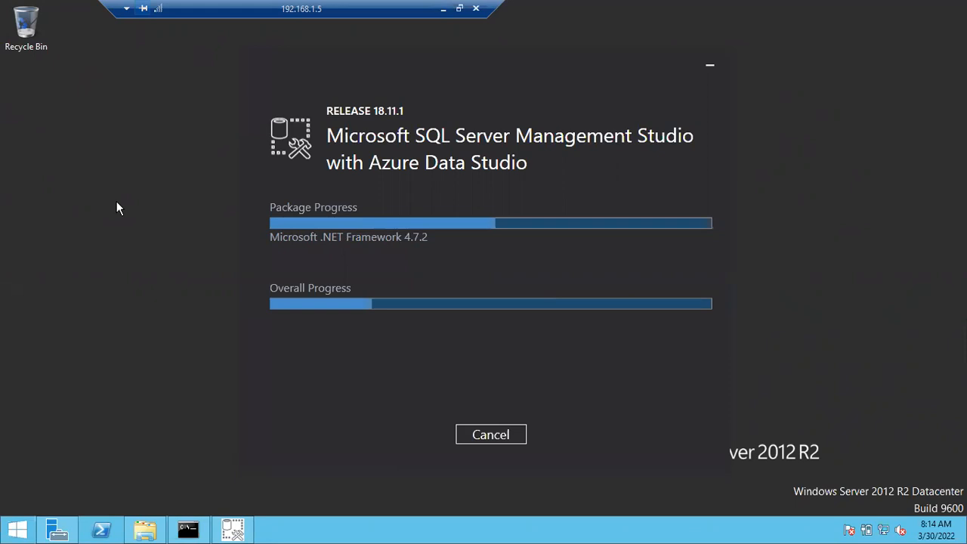
Launch services.msc from the Run box on the 192.168.1.5 server and maximize the Services console.
{"action": "key", "text": "super+r"}
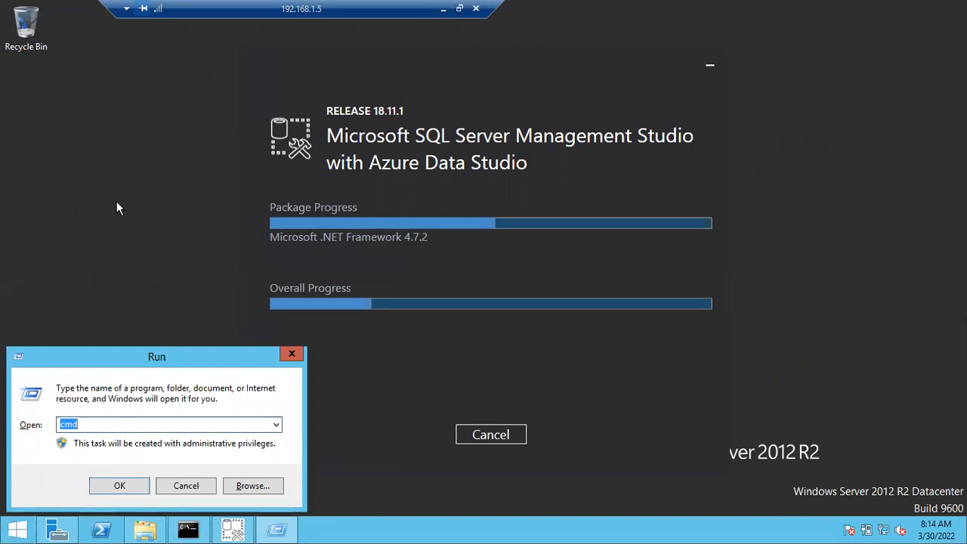
{"action": "type", "text": "services..ms"}
{"action": "key", "text": "BackSpace"}
{"action": "key", "text": "BackSpace"}
{"action": "type", "text": "msc"}
{"action": "key", "text": "Return"}
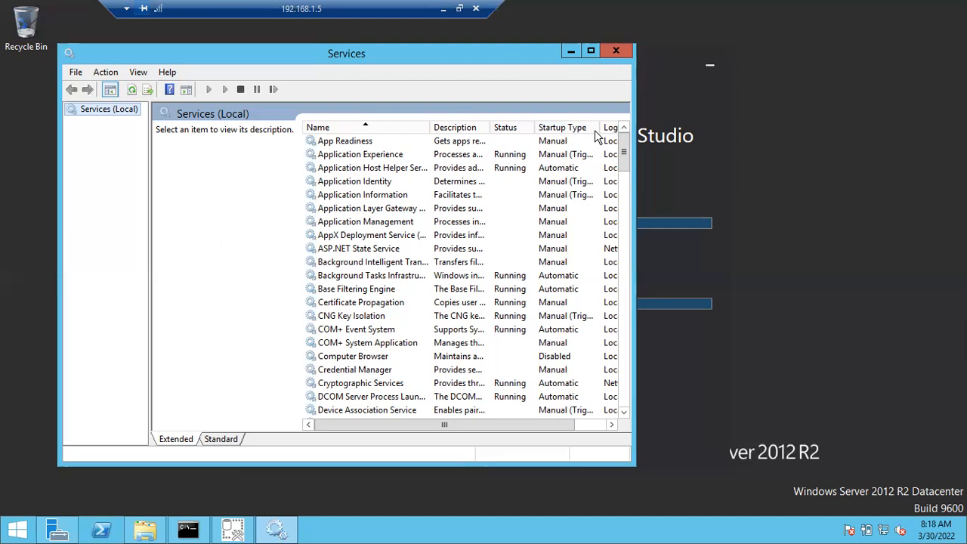
{"action": "left_click", "coordinate": [591, 53]}
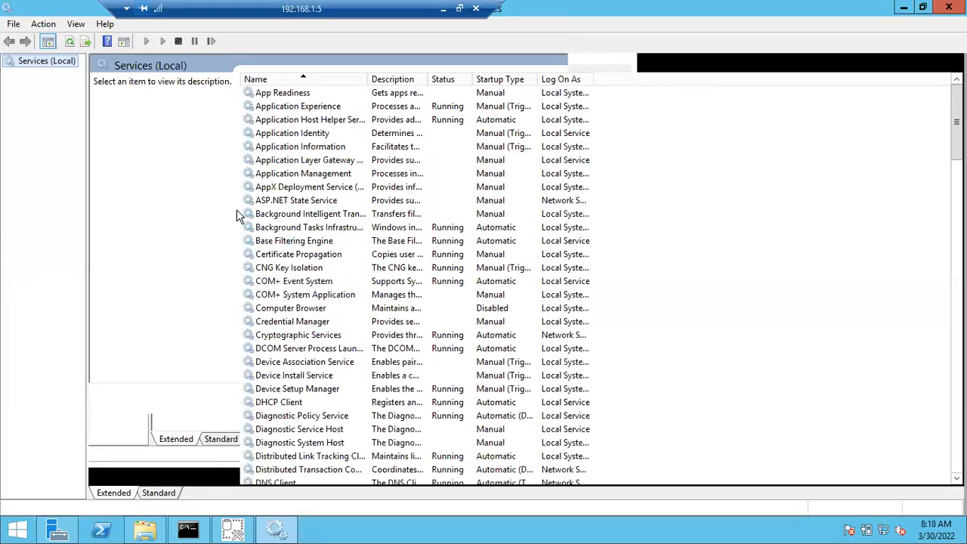